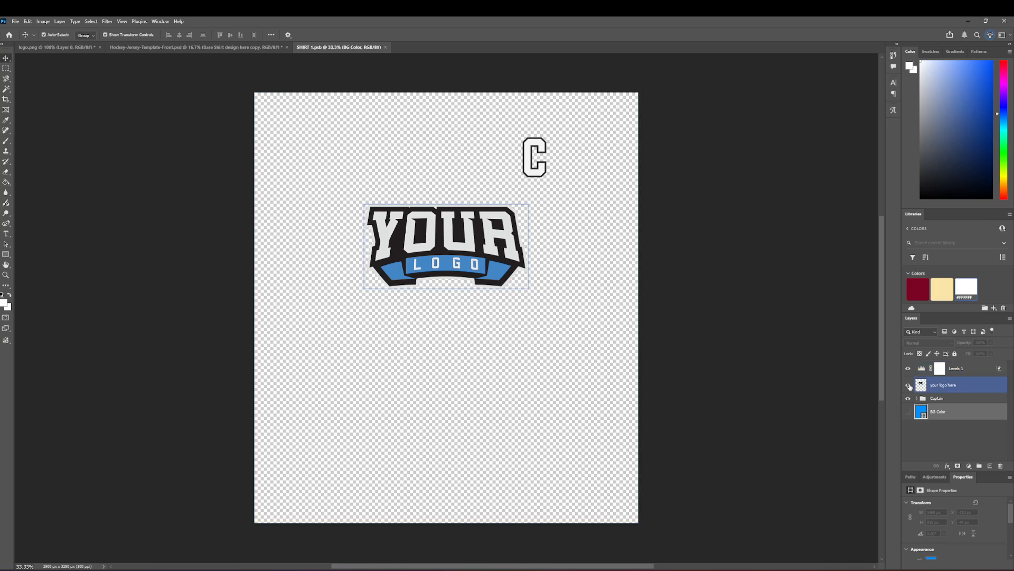
# - Bring the M logo from logo.png into the shirt design, enlarge it to about 1041 px wide, centre it on the chest and save
pyautogui.click(80, 47)
pyautogui.moveTo(295, 220); pyautogui.dragTo(547, 353)
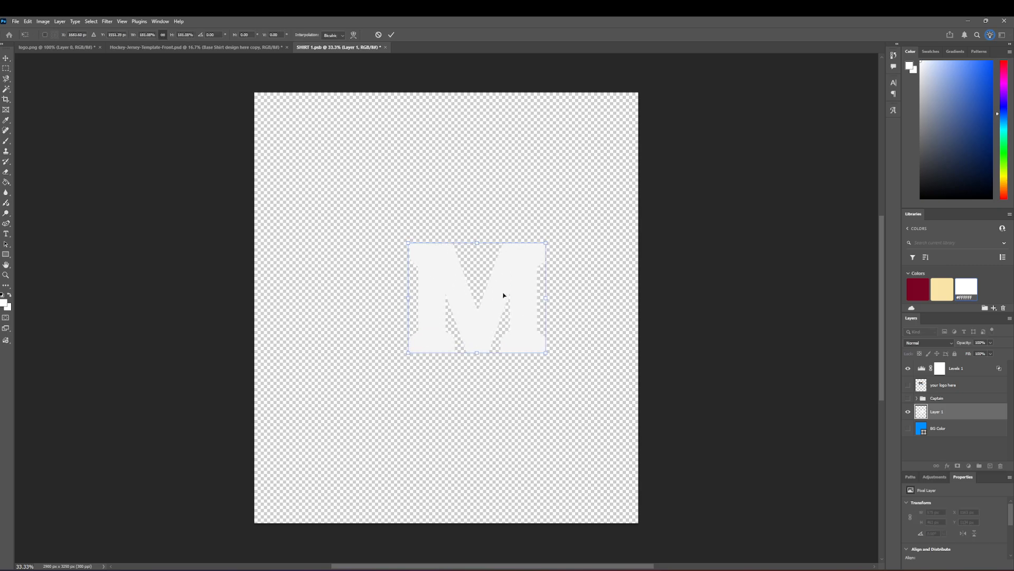
pyautogui.moveTo(505, 296); pyautogui.dragTo(475, 256)
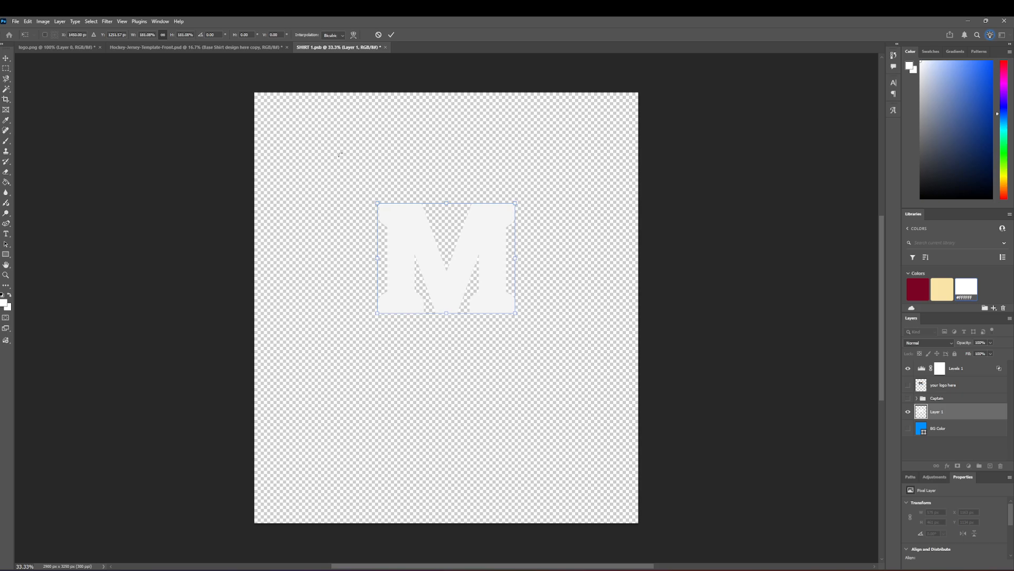
pyautogui.press('Return')
pyautogui.hotkey('ctrl', 's')
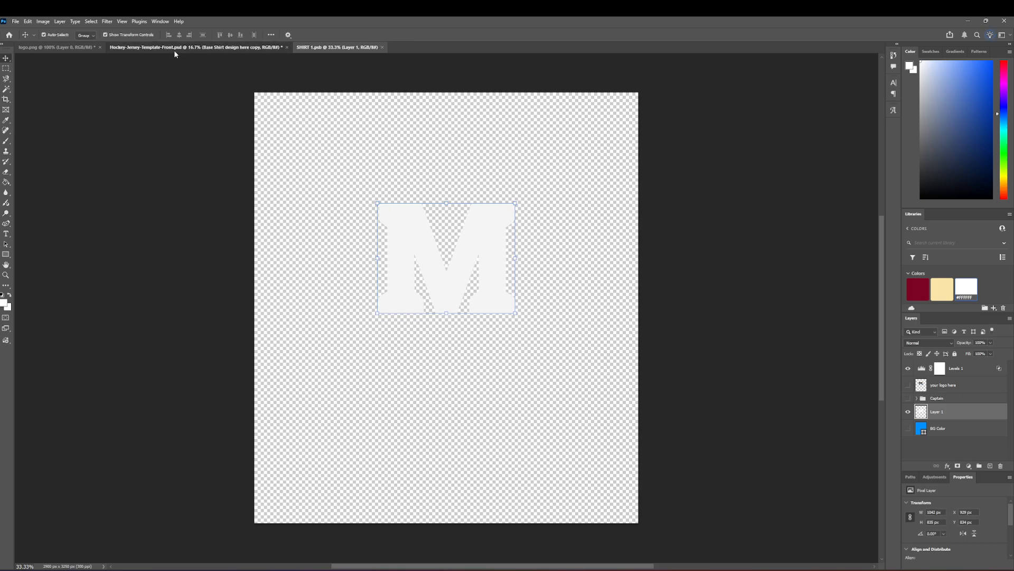
pyautogui.click(174, 49)
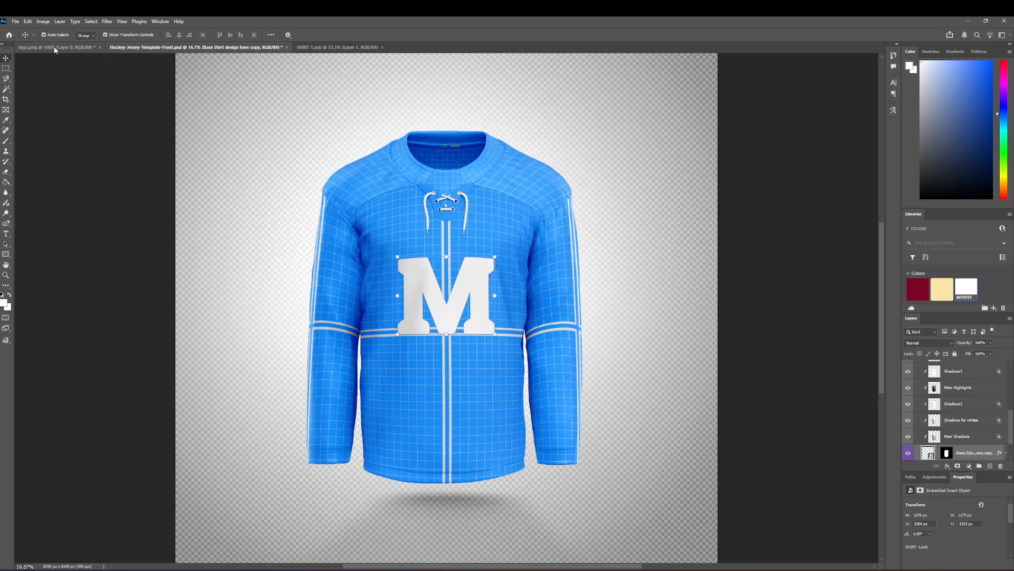
# - Enlarge the M logo to about 1110 px wide, place it slightly lower on the chest, and save the enlargement
pyautogui.click(337, 47)
pyautogui.moveTo(513, 311)
pyautogui.mouseDown()
pyautogui.moveTo(537, 303)
pyautogui.moveTo(501, 290)
pyautogui.moveTo(505, 299)
pyautogui.mouseUp()
pyautogui.hotkey('ctrl', 's')
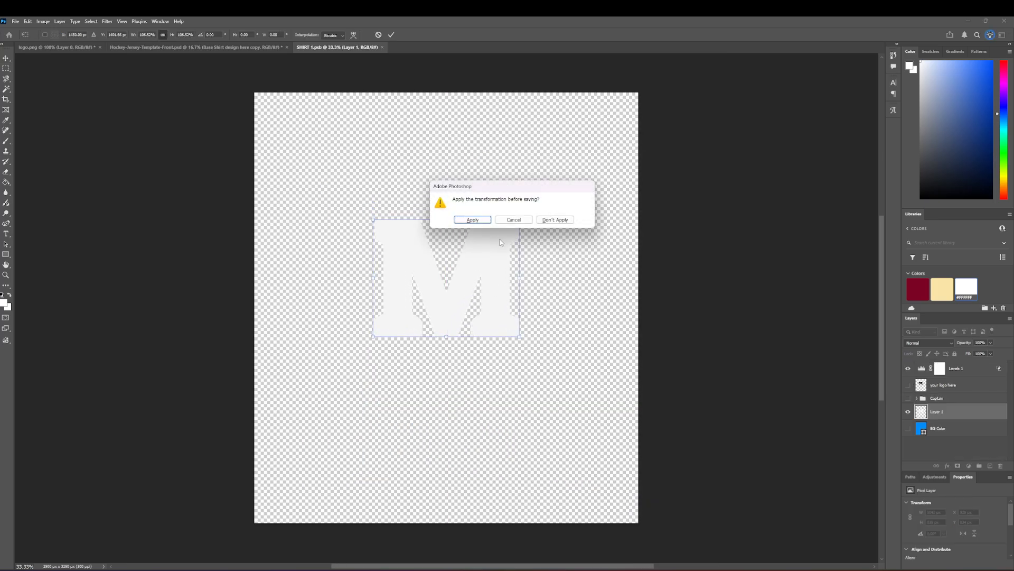
pyautogui.click(473, 224)
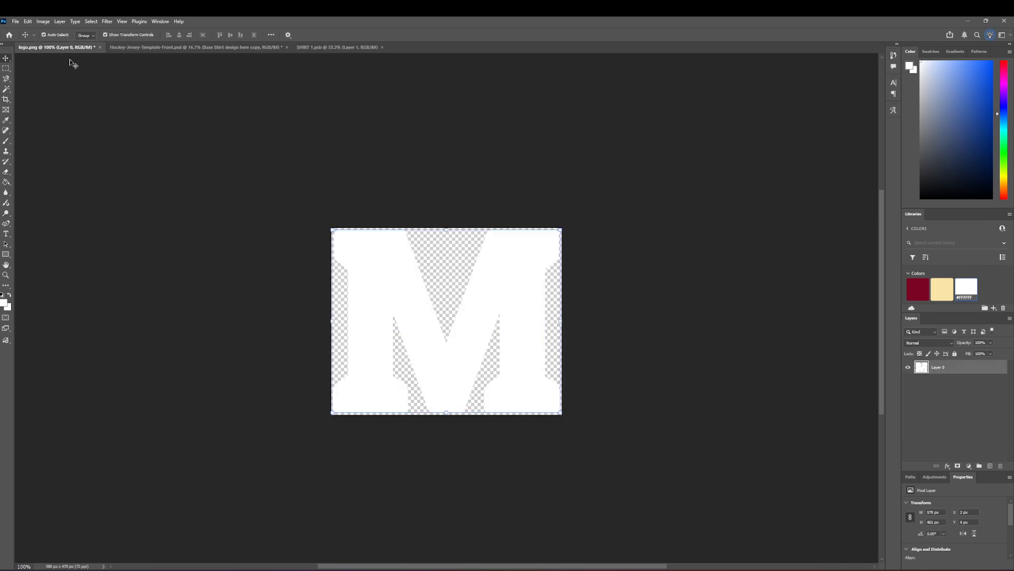
pyautogui.click(246, 48)
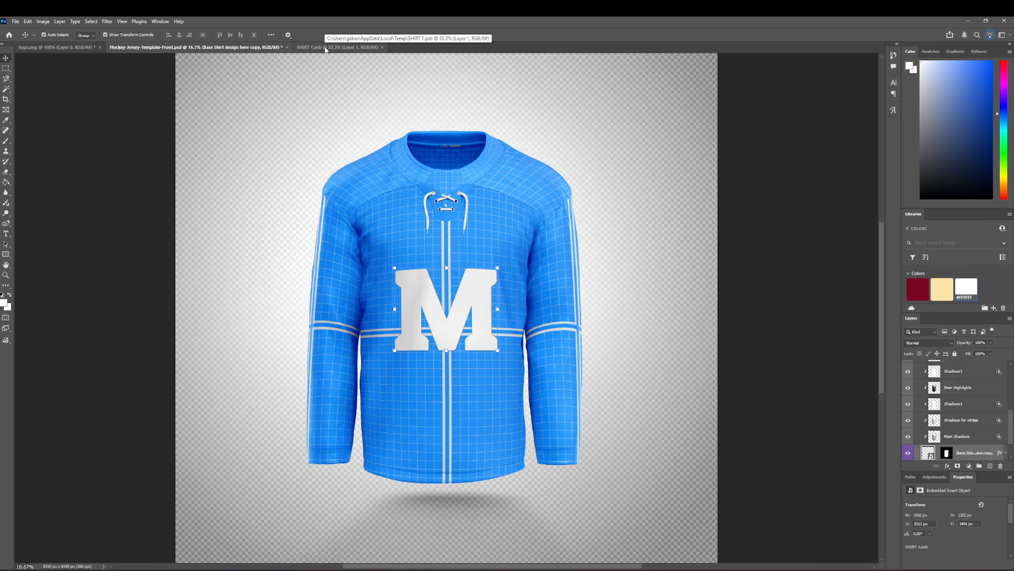
pyautogui.click(327, 47)
pyautogui.moveTo(458, 285); pyautogui.dragTo(458, 282)
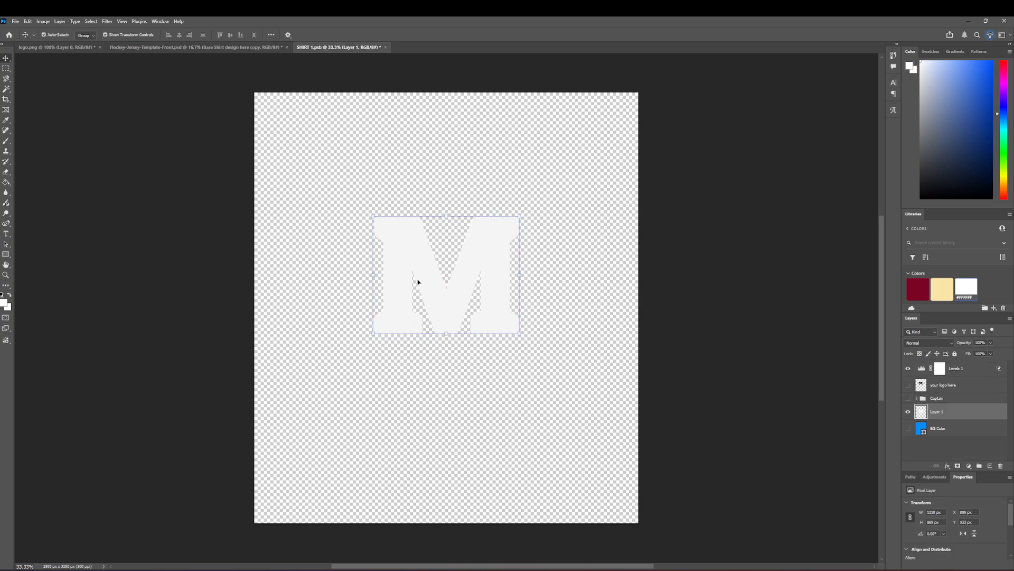
# - Add a text box with the letter C above and right of the M logo, sized 130 pt
pyautogui.click(6, 233)
pyautogui.moveTo(446, 112); pyautogui.dragTo(694, 223)
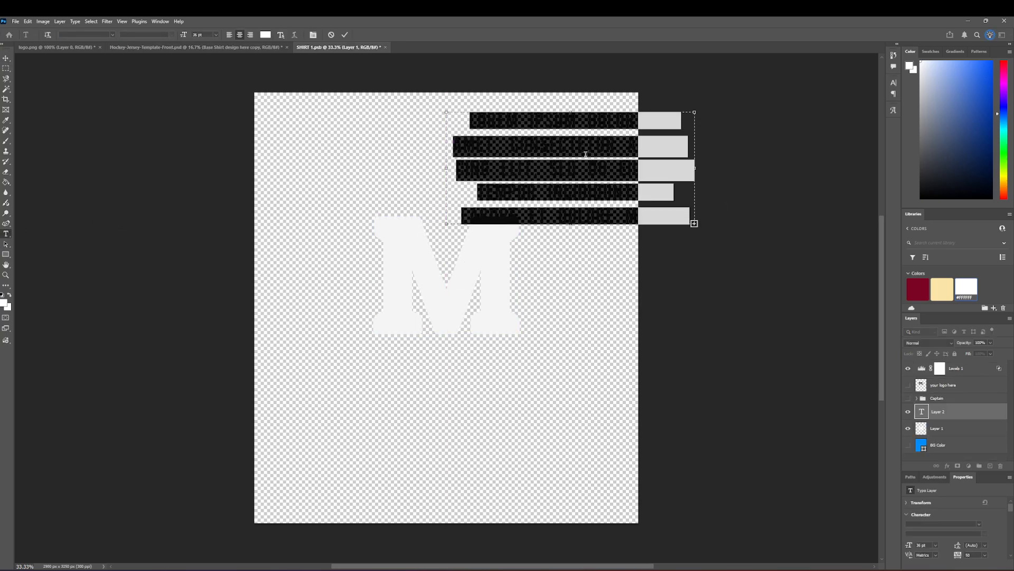
pyautogui.press('BackSpace')
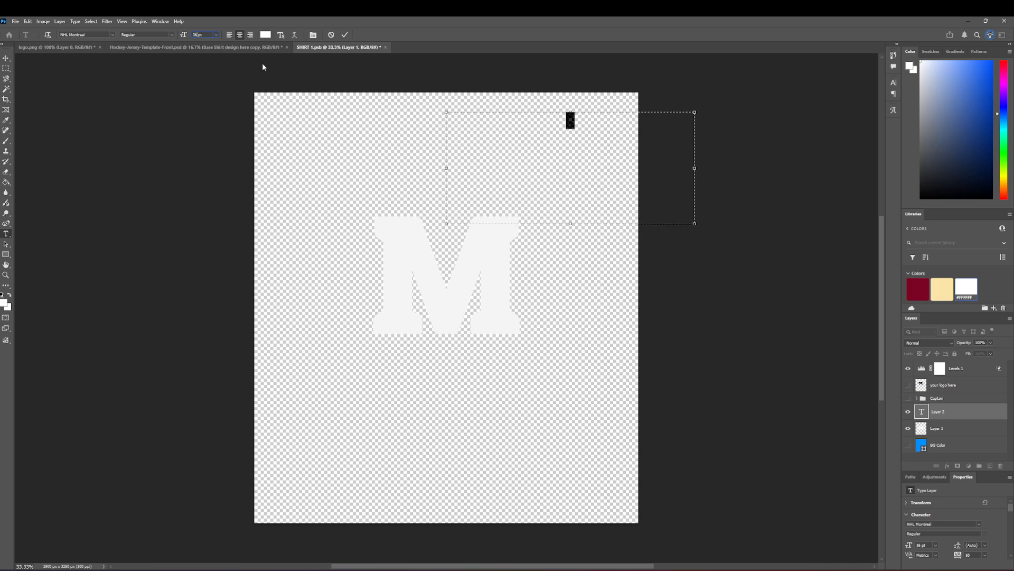
pyautogui.write('130')
pyautogui.press('Return')
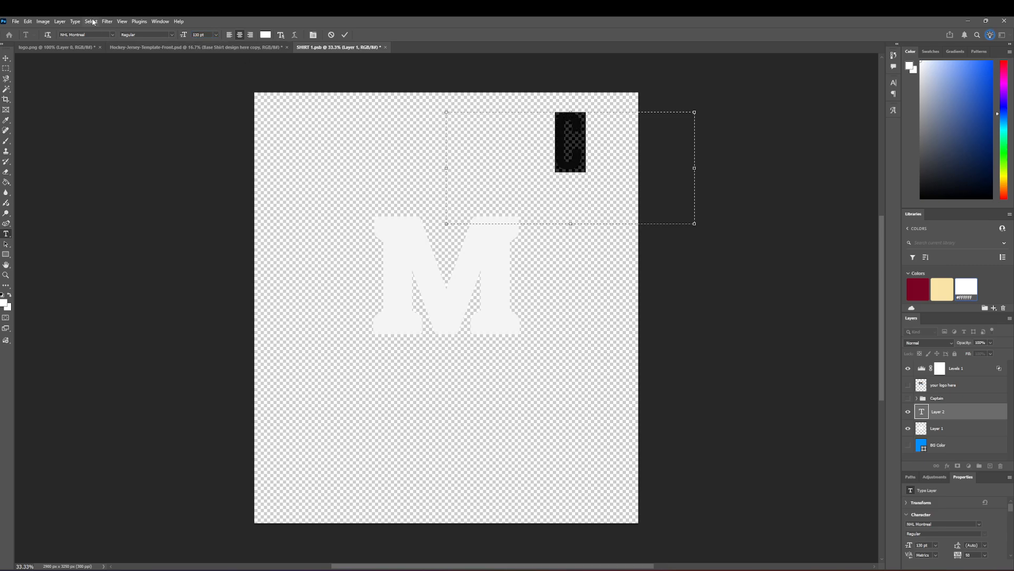
# - Set the letter C's font to NHL Vancouver
pyautogui.click(112, 35)
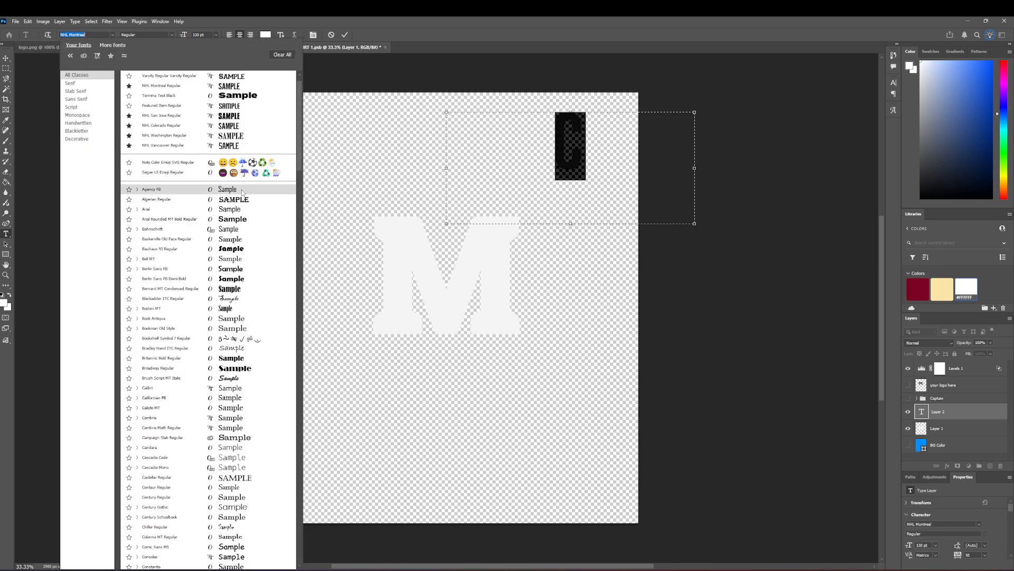
pyautogui.click(163, 145)
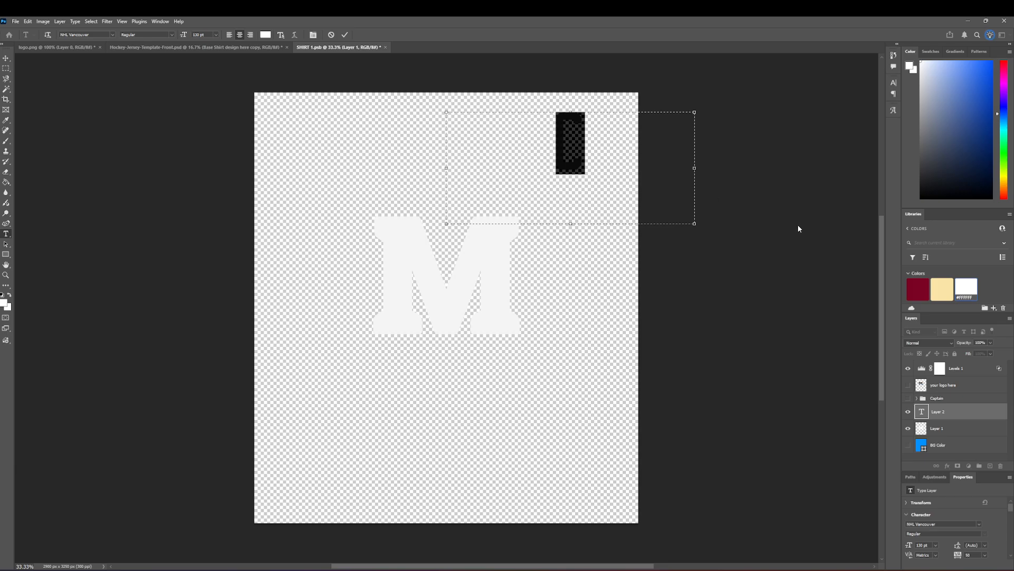
pyautogui.click(102, 127)
# - Move the letter C left and slightly down to the jersey's upper chest, save, and check it on the jersey template
pyautogui.click(7, 58)
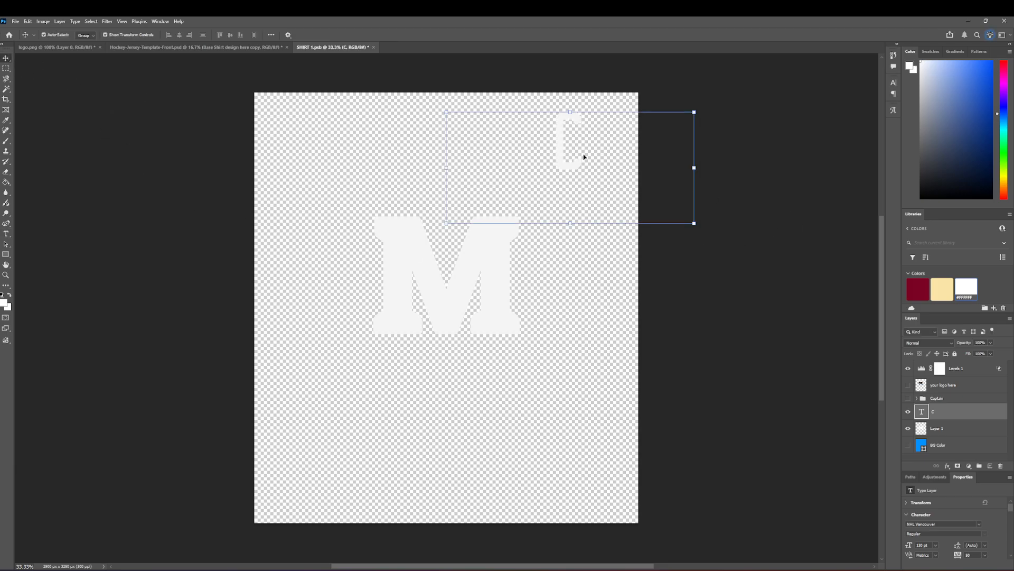
pyautogui.moveTo(559, 150); pyautogui.dragTo(523, 160)
pyautogui.hotkey('ctrl', 's')
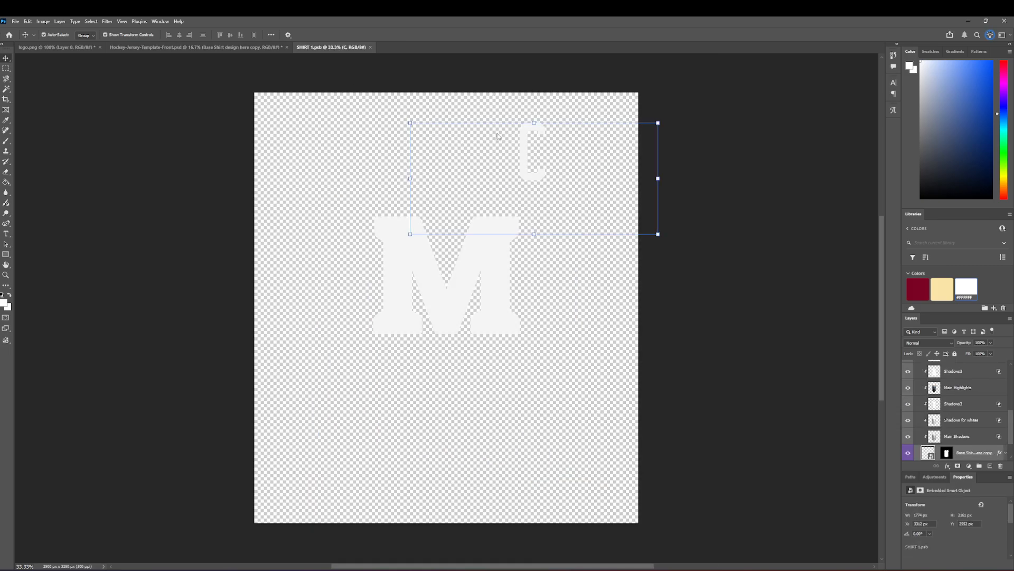
pyautogui.moveTo(497, 137); pyautogui.dragTo(490, 138)
pyautogui.hotkey('ctrl', 's')
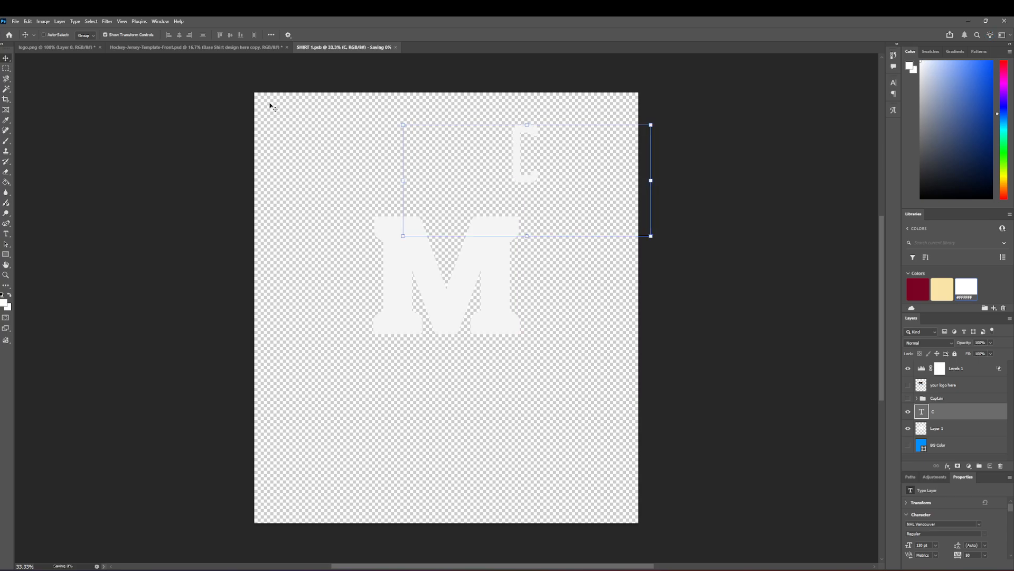
pyautogui.click(232, 48)
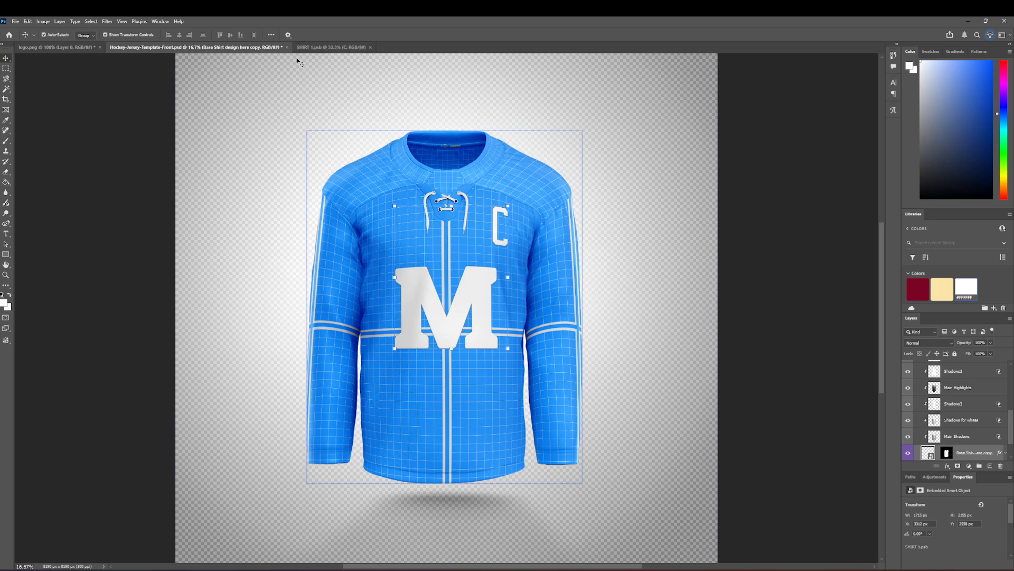
# - Nudge the letter C slightly right and up, then save and close the shirt design
pyautogui.click(332, 47)
pyautogui.moveTo(526, 140); pyautogui.dragTo(520, 145)
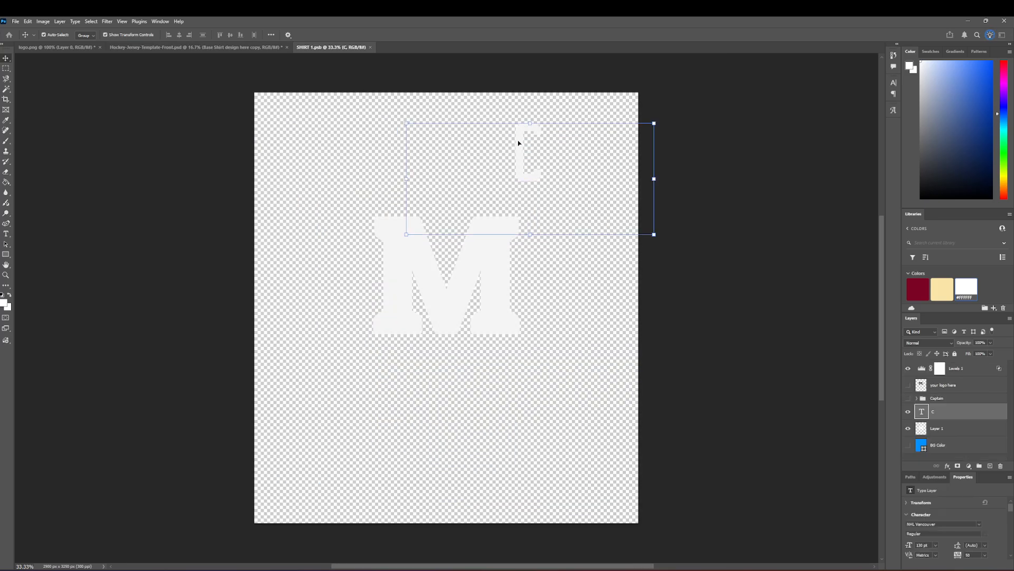
pyautogui.hotkey('ctrl', 's')
pyautogui.hotkey('ctrl', 'w')
# - Collapse the Embossed Logo/Graphics group and open the Base Shirt design smart object in the Torso group of Main Jersey Editable parts
pyautogui.scroll(5, 966, 436)
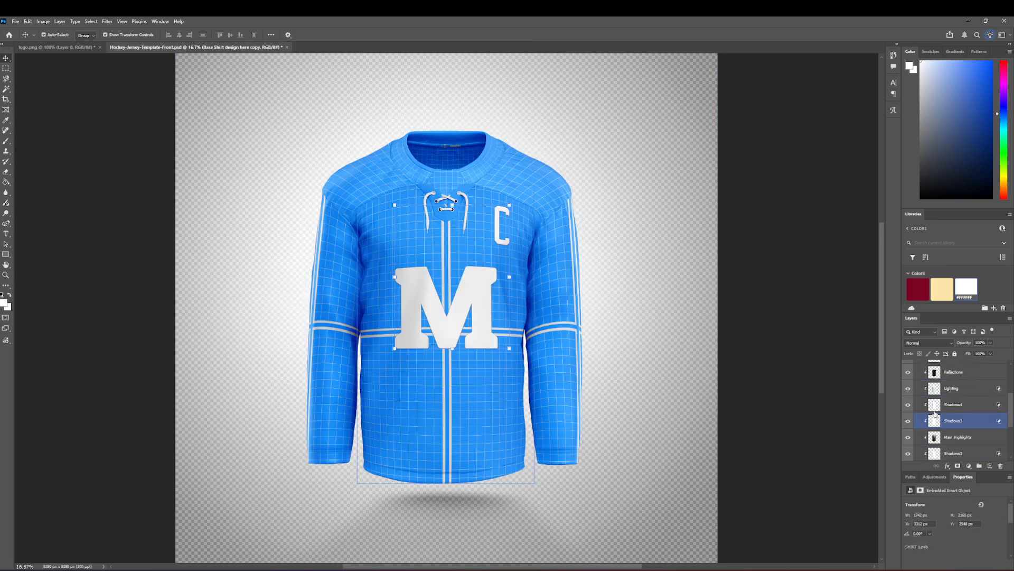
pyautogui.click(926, 405)
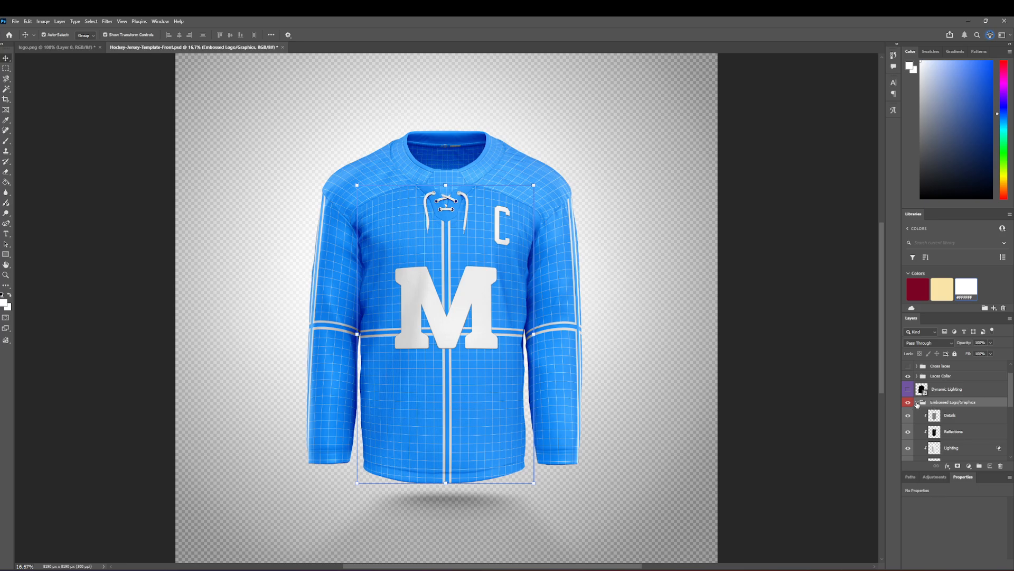
pyautogui.click(918, 403)
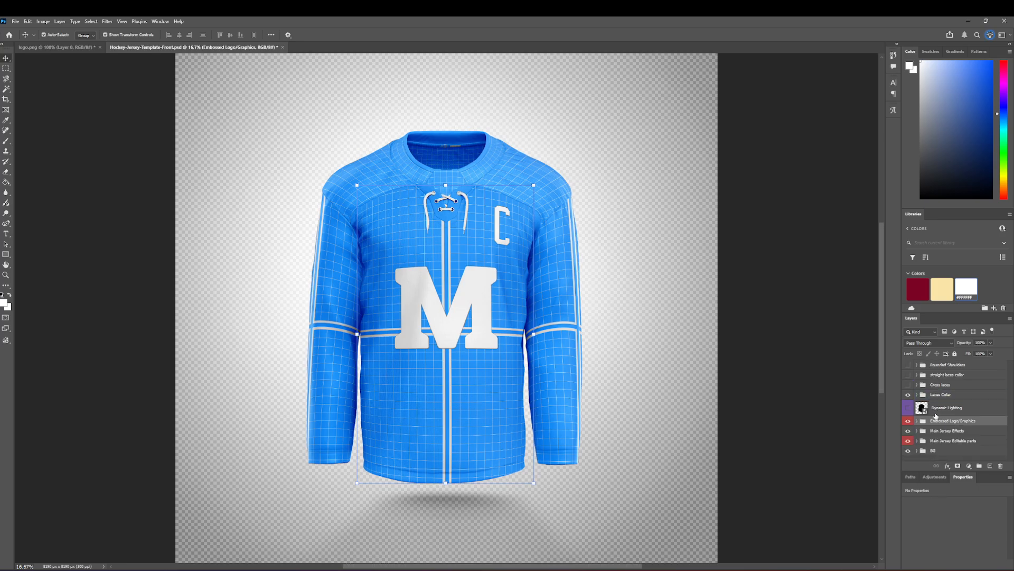
pyautogui.click(917, 440)
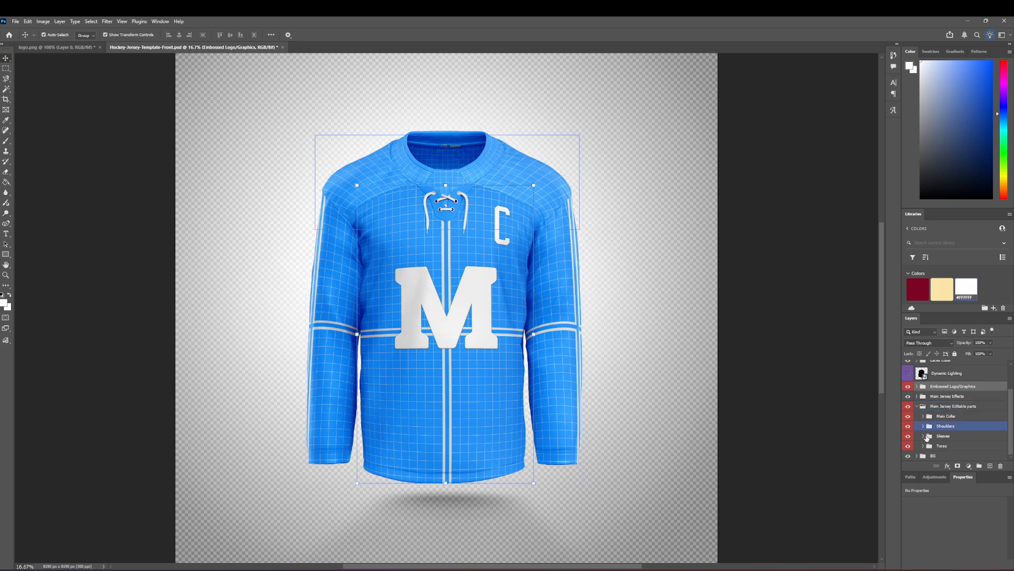
pyautogui.click(956, 418)
pyautogui.scroll(-2, 972, 418)
pyautogui.click(973, 418)
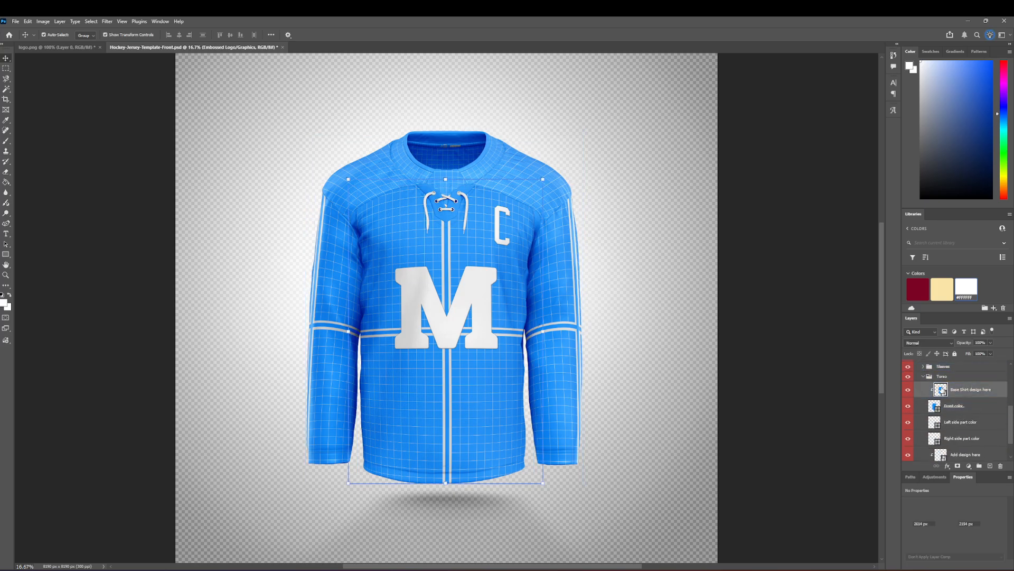
pyautogui.doubleClick(942, 393)
# - Hide the Grid layer and recolour the BG Color layer with the dark red #7B0324 swatch
pyautogui.click(909, 386)
pyautogui.click(946, 401)
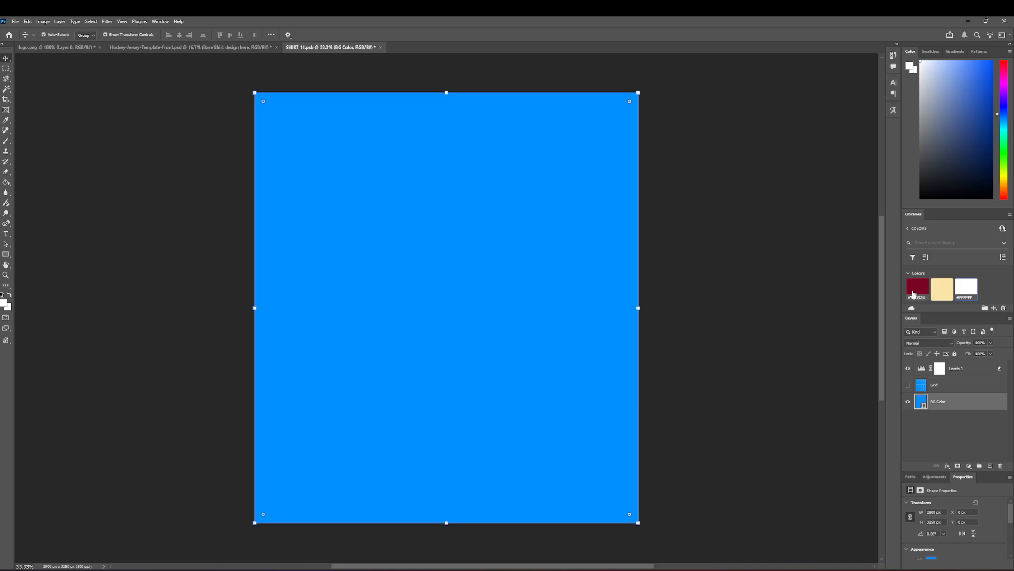
pyautogui.click(917, 289)
pyautogui.click(187, 167)
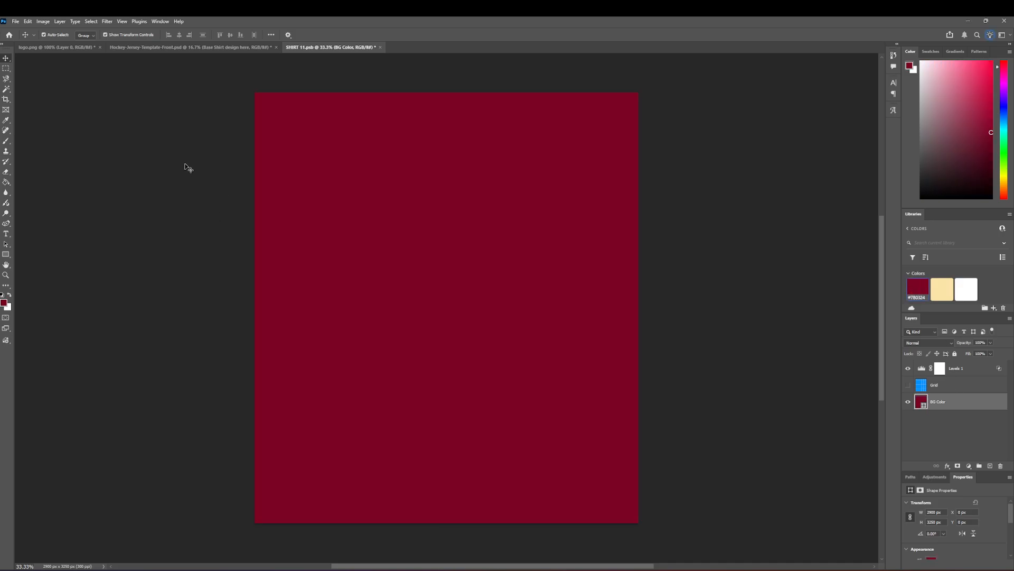
# - Draw a white stripe about 3529 × 429 px across the lower part of the shirt, save, and check it on the jersey
pyautogui.click(5, 254)
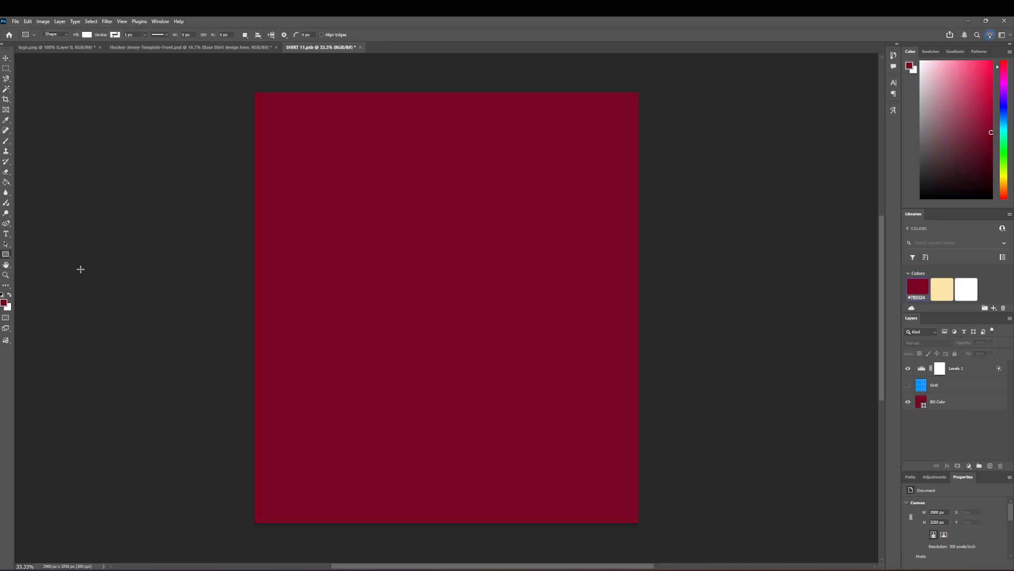
pyautogui.moveTo(225, 448); pyautogui.dragTo(692, 503)
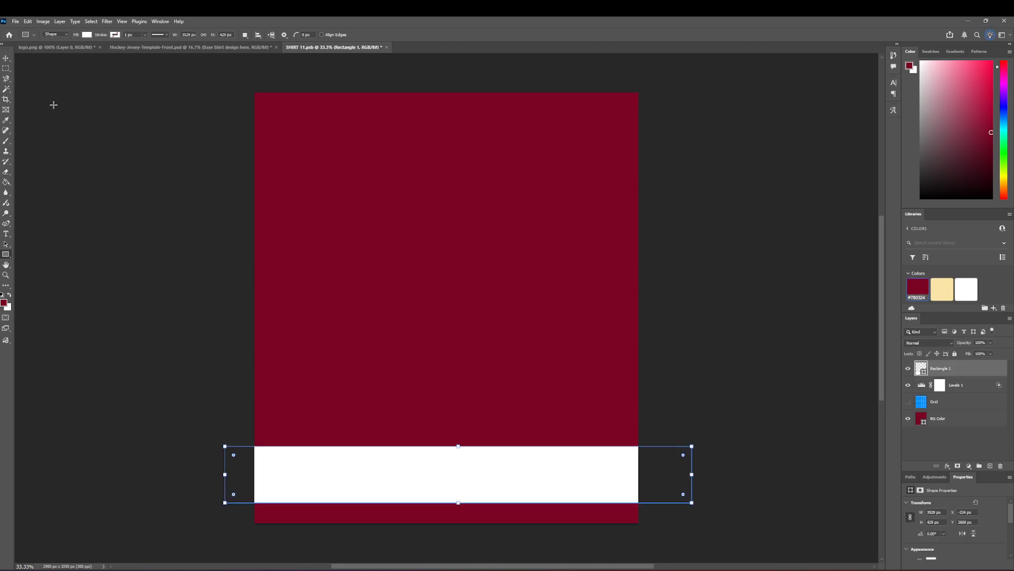
pyautogui.click(6, 58)
pyautogui.click(122, 170)
pyautogui.hotkey('ctrl', 's')
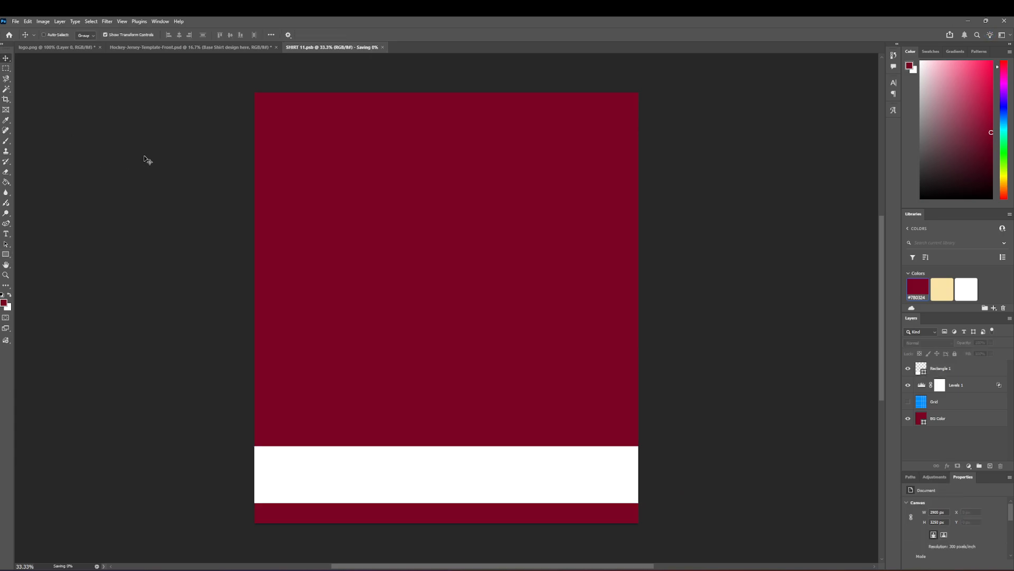
pyautogui.click(185, 50)
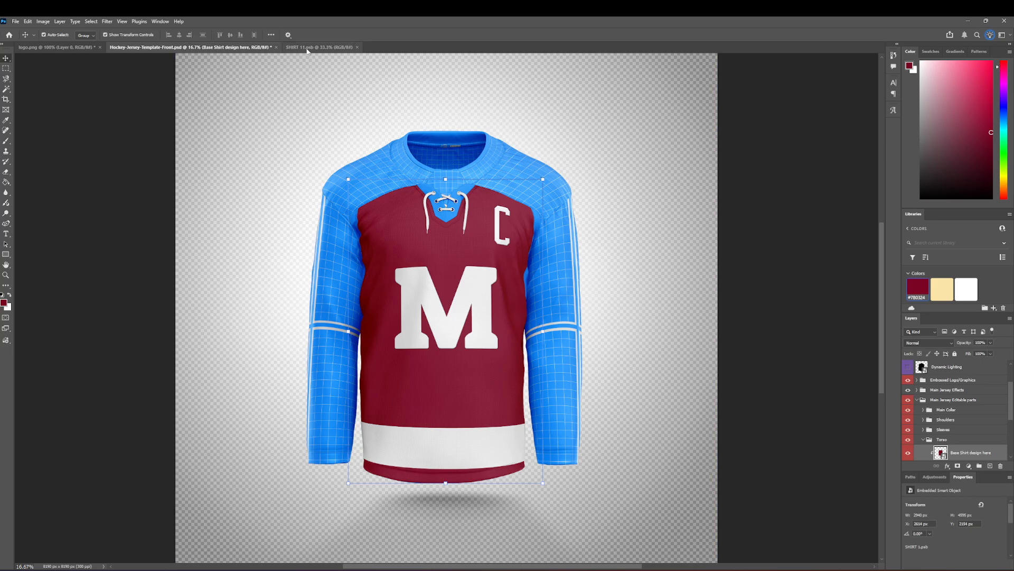
# - Move the white stripe slightly up from the hem, save, and review it on the jersey template
pyautogui.click(307, 49)
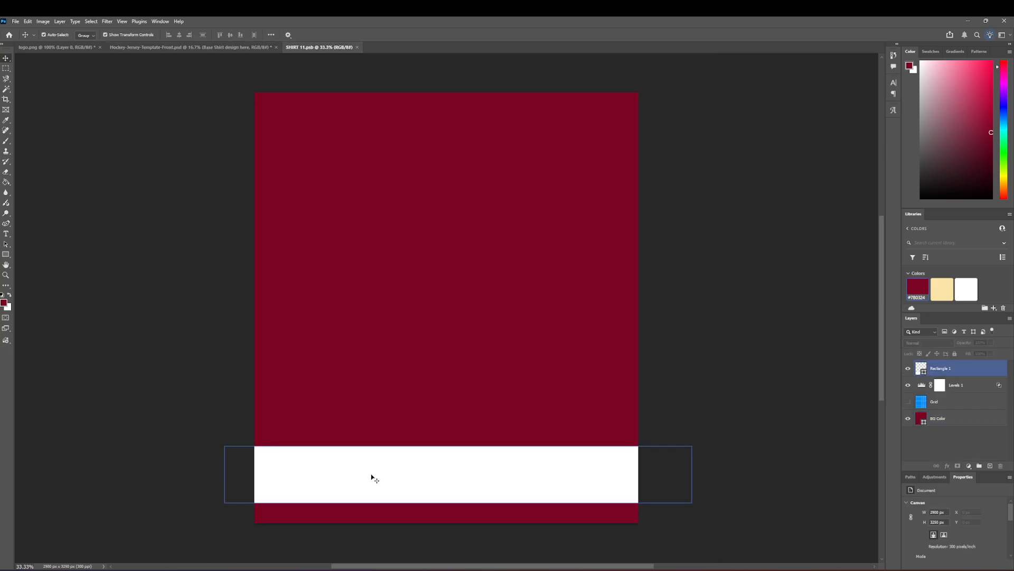
pyautogui.moveTo(398, 482); pyautogui.dragTo(399, 472)
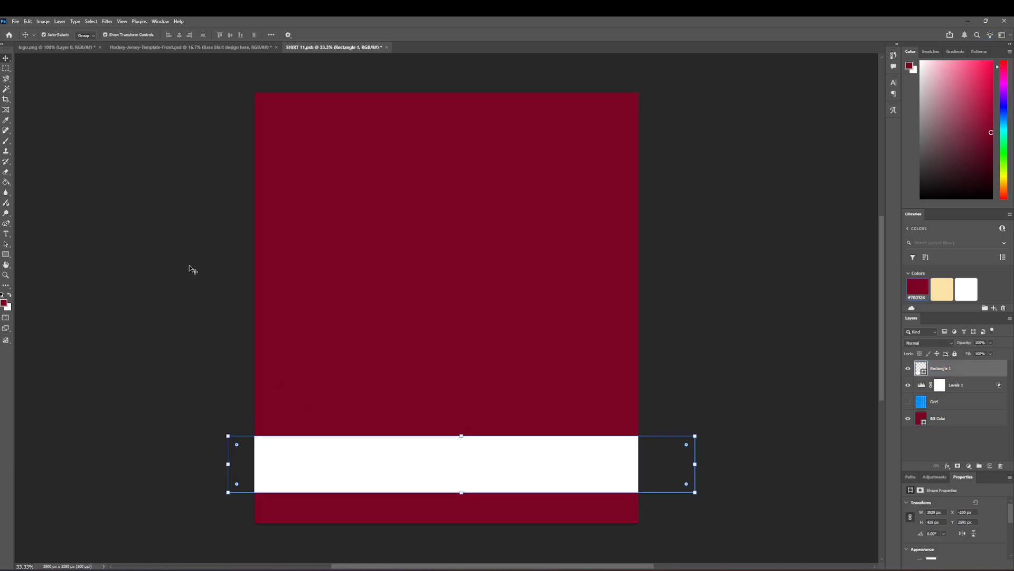
pyautogui.hotkey('ctrl', 's')
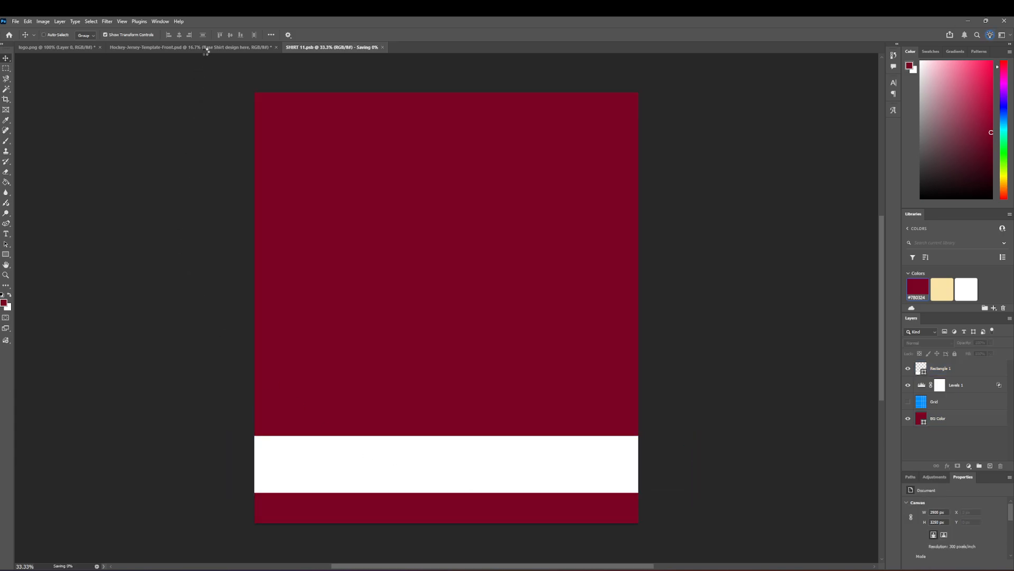
pyautogui.click(206, 54)
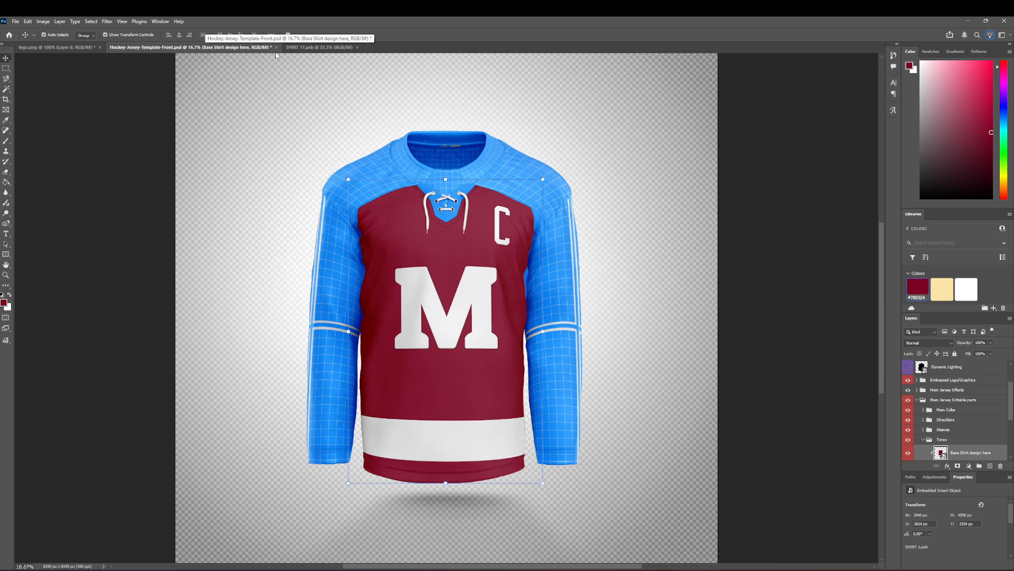
# - Reopen the Base Shirt design smart object of the torso and delete its wide white stripe
pyautogui.click(961, 421)
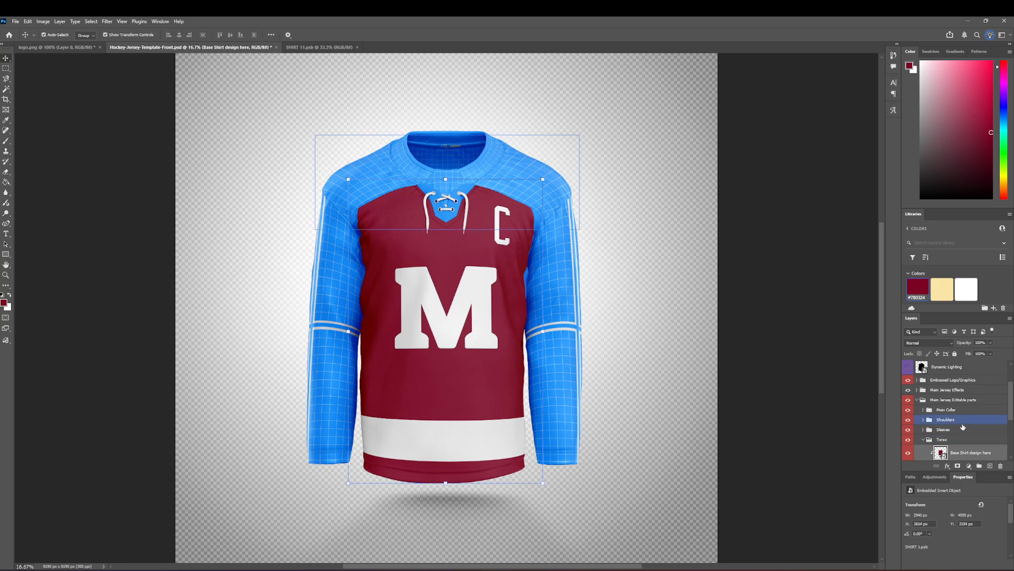
pyautogui.doubleClick(941, 452)
pyautogui.click(484, 453)
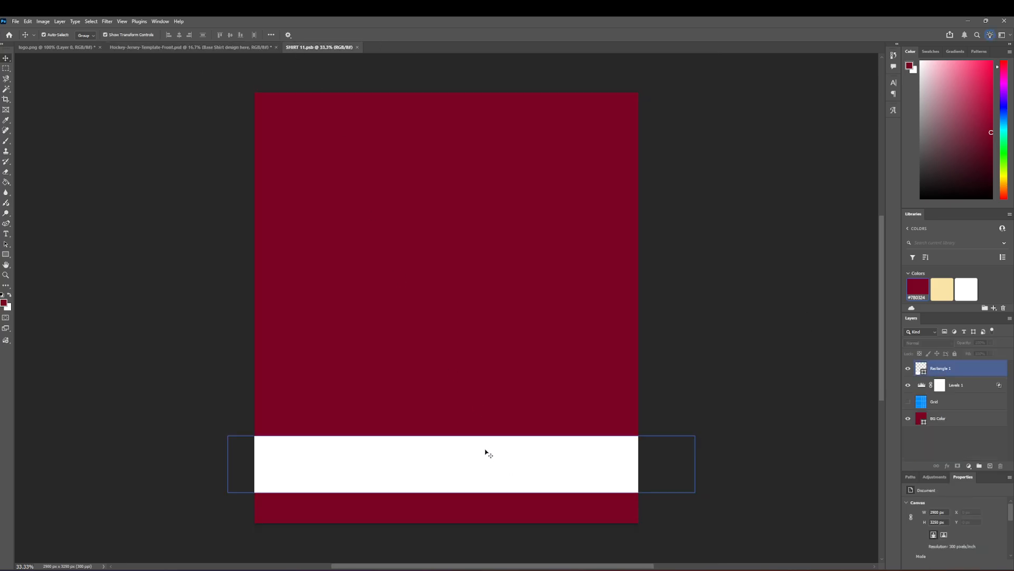
pyautogui.press('Delete')
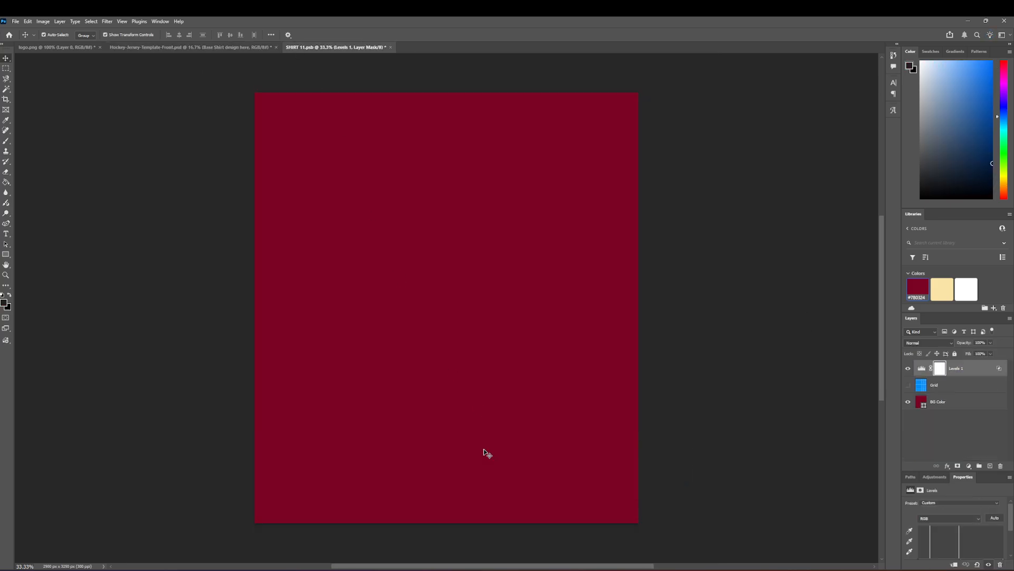
# - Draw a narrower white stripe about 3457 × 246 px across the lower shirt and move it slightly up
pyautogui.click(7, 255)
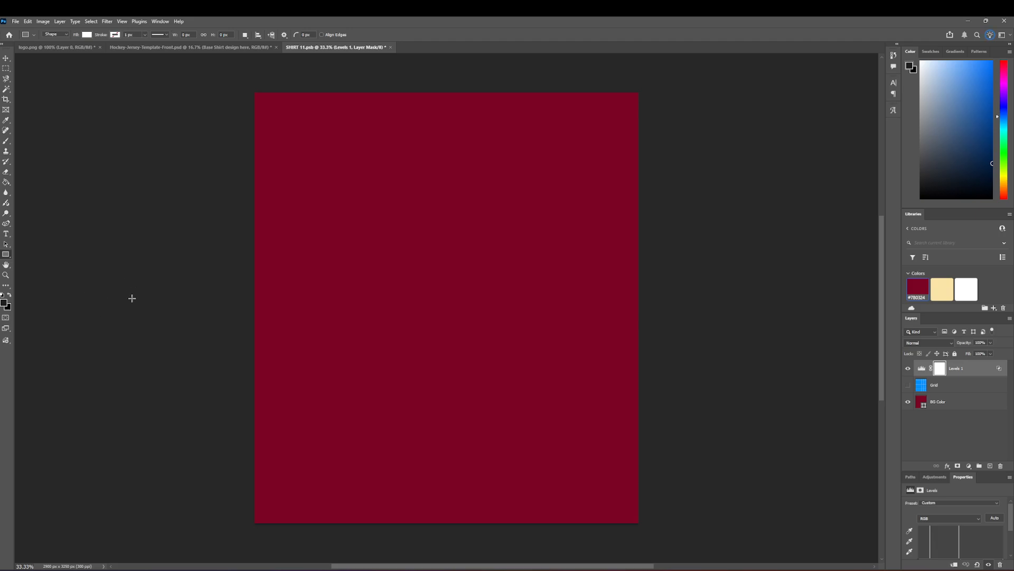
pyautogui.moveTo(229, 446); pyautogui.dragTo(686, 477)
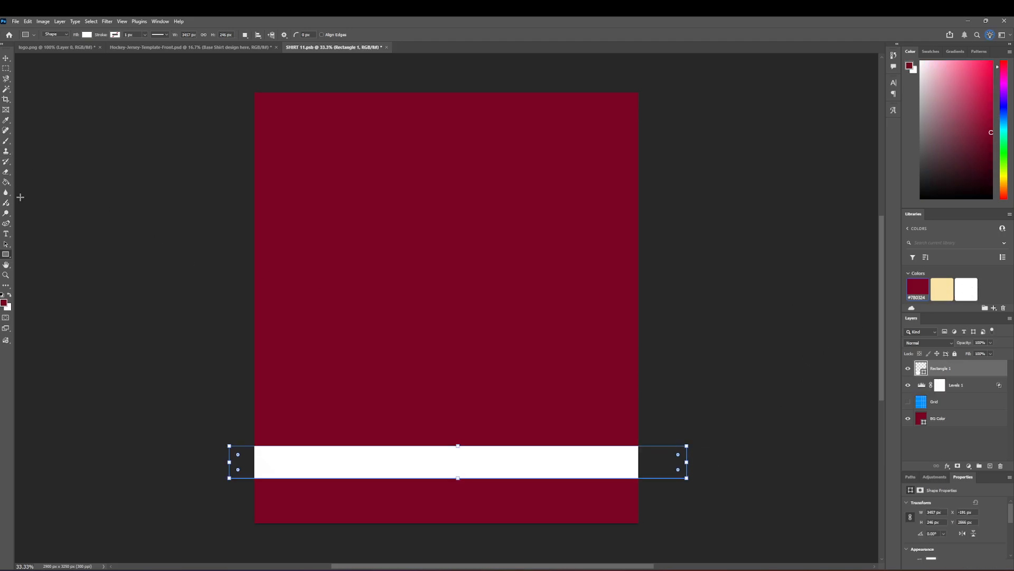
pyautogui.click(6, 58)
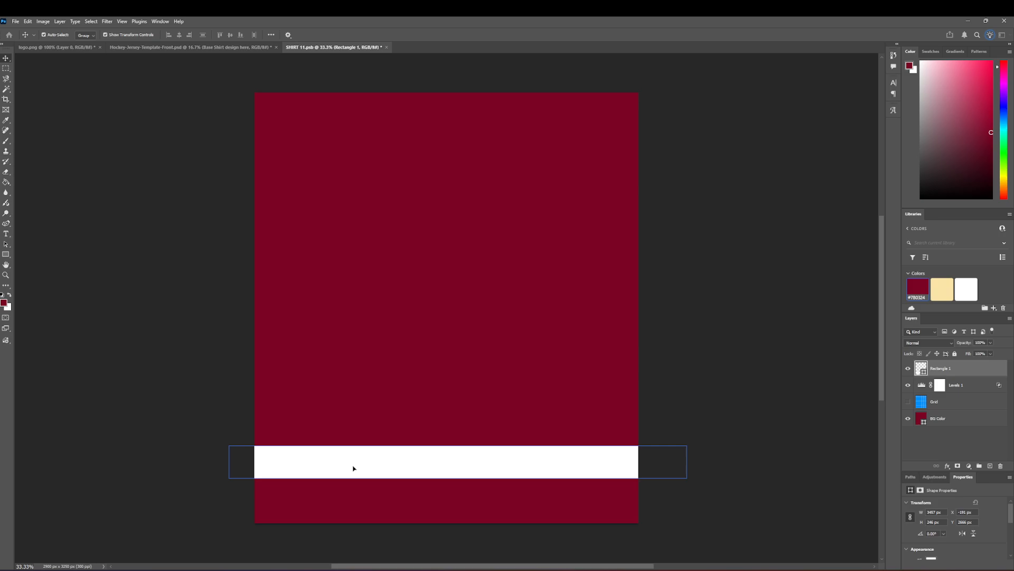
pyautogui.moveTo(353, 468); pyautogui.dragTo(356, 461)
pyautogui.click(6, 256)
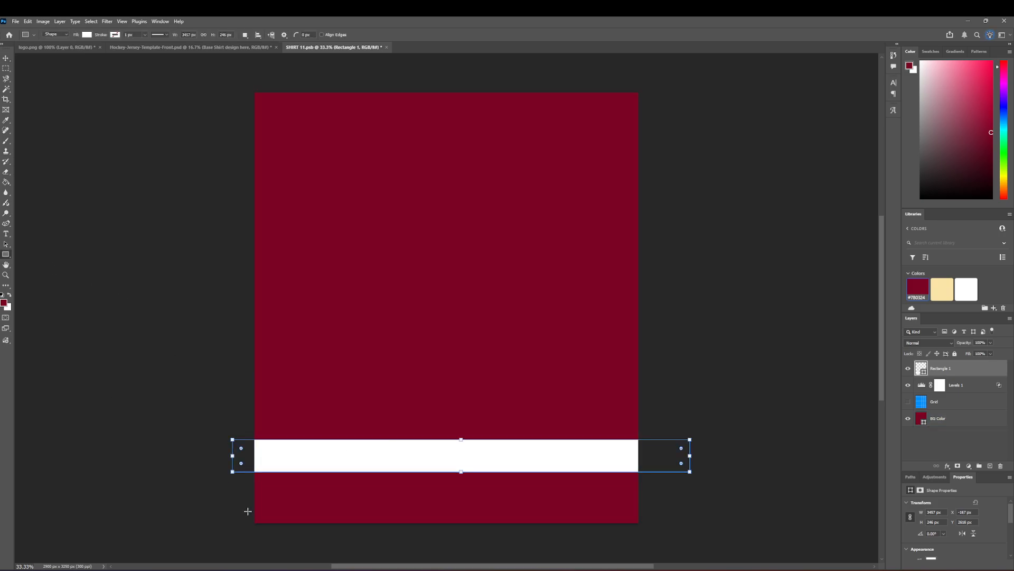
pyautogui.click(6, 59)
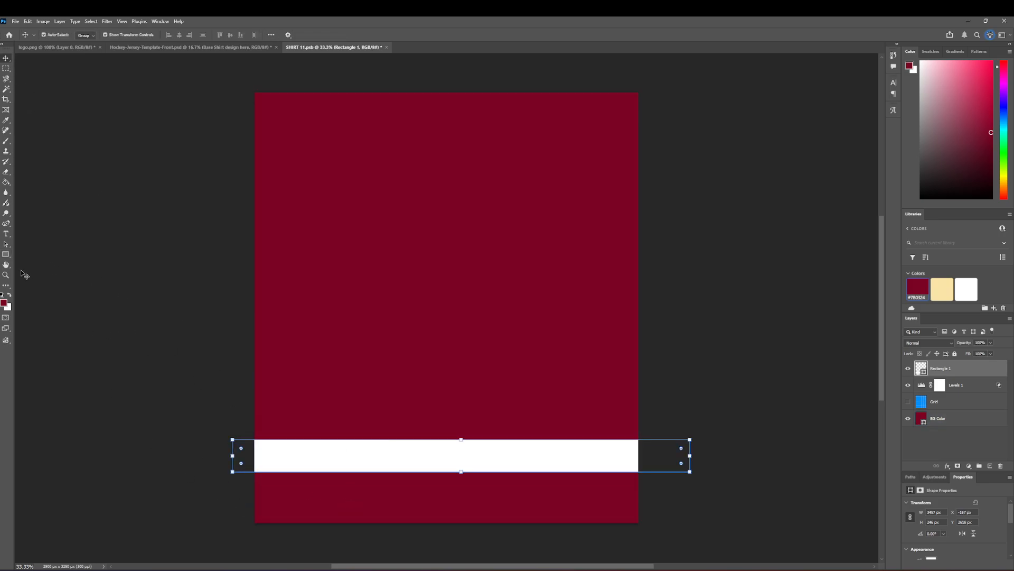
# - Duplicate the white stripe, place the copy just below the first near the hem, save, check the jersey and close the shirt design
pyautogui.click(7, 255)
pyautogui.hotkey('ctrl', 'v')
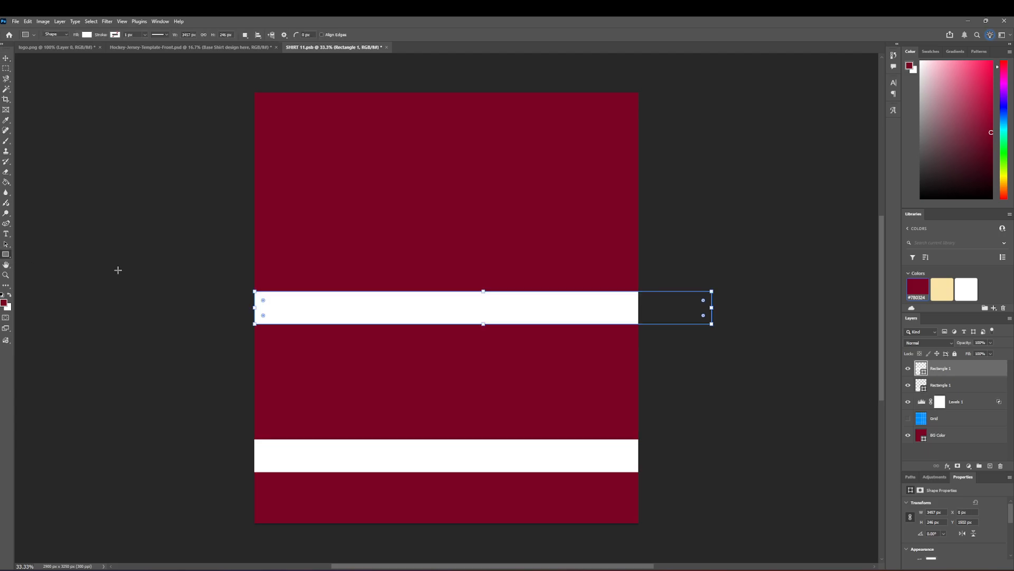
pyautogui.click(6, 58)
pyautogui.moveTo(394, 309); pyautogui.dragTo(376, 502)
pyautogui.click(194, 201)
pyautogui.hotkey('ctrl', 's')
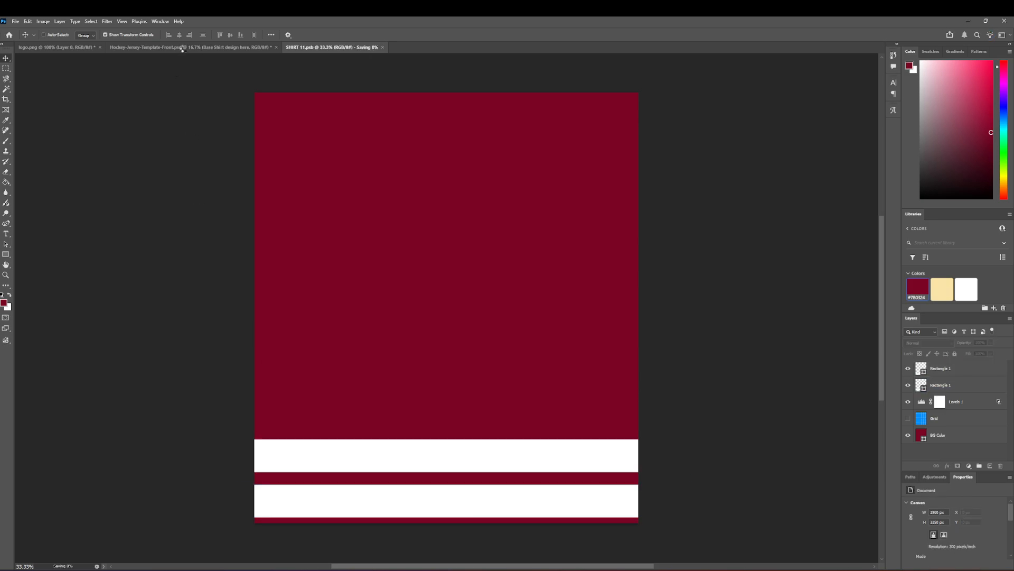
pyautogui.click(188, 48)
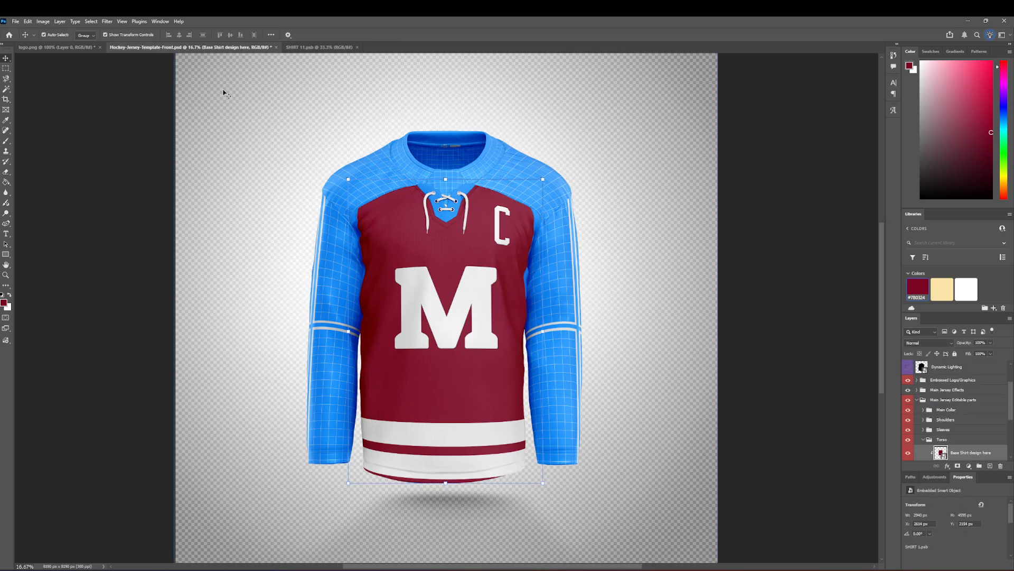
pyautogui.click(310, 47)
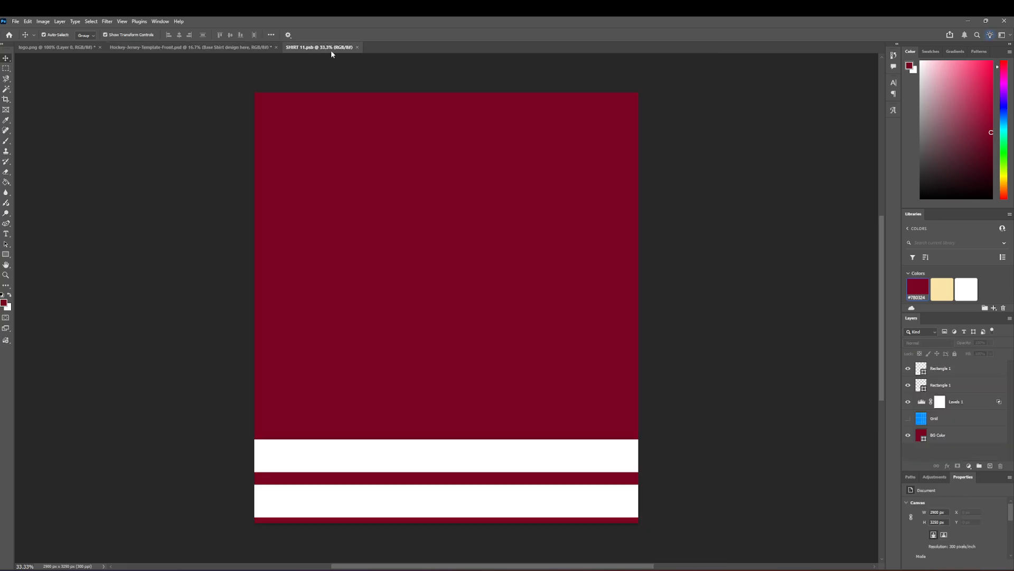
pyautogui.click(357, 47)
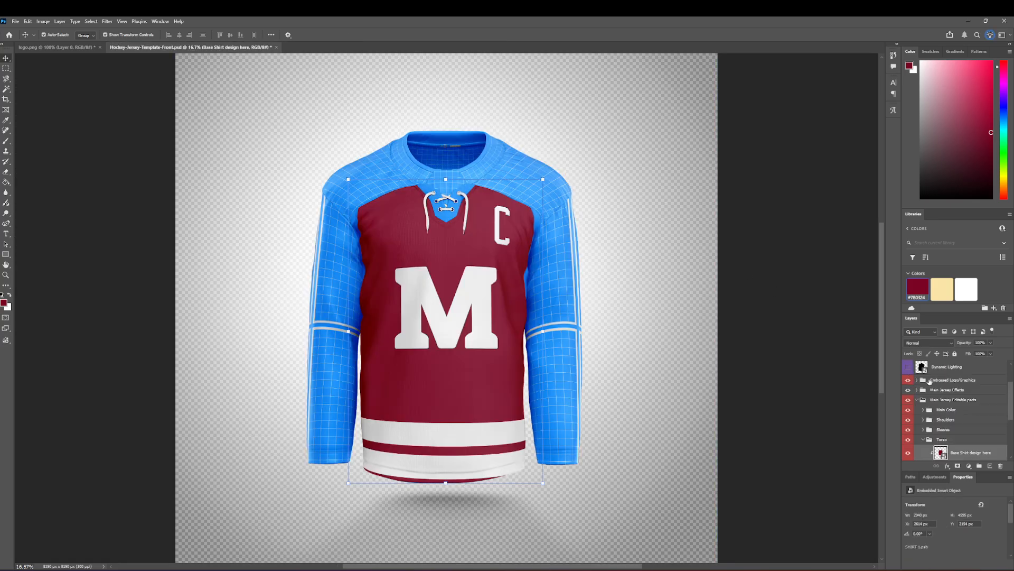
# - Recolour the Left side part color and Right side part color layers of the torso with dark red #7B0324
pyautogui.click(934, 425)
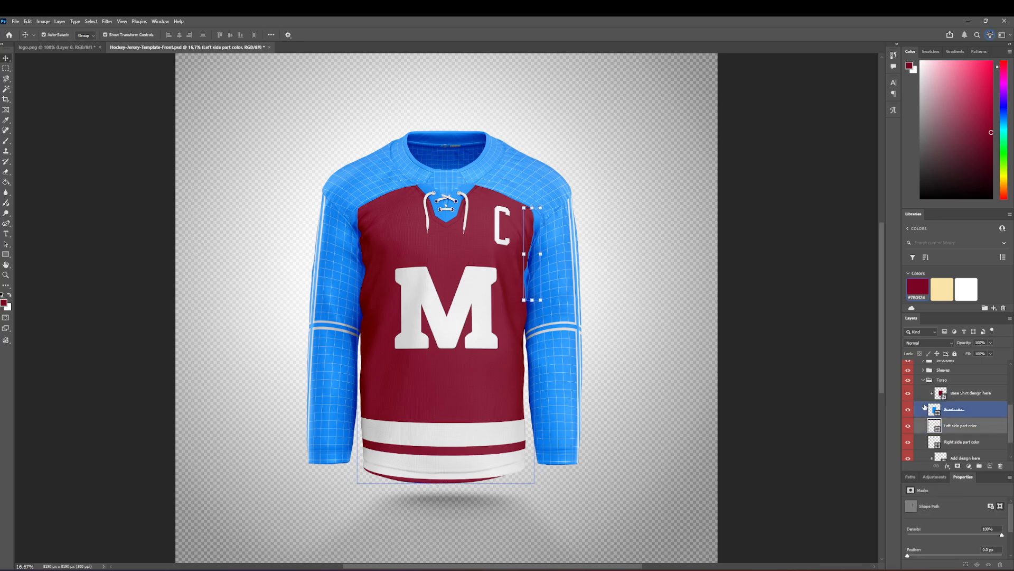
pyautogui.click(961, 441)
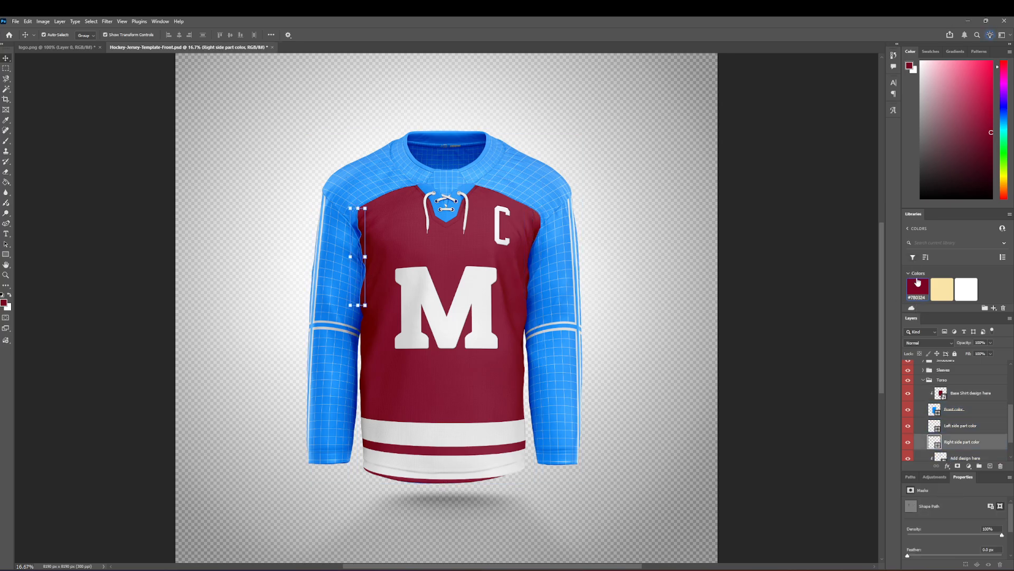
pyautogui.scroll(-2, 977, 408)
# - Open the shirt back design in the Torso group, hide its Grid, recolour BG Color with #7B0324, and close it with saving
pyautogui.doubleClick(937, 425)
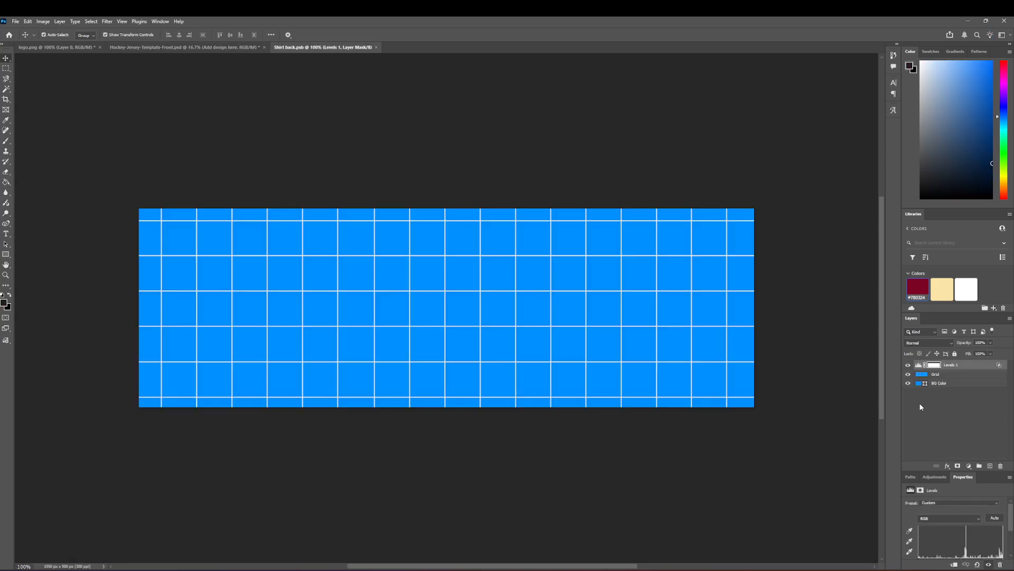
pyautogui.click(938, 383)
pyautogui.click(918, 288)
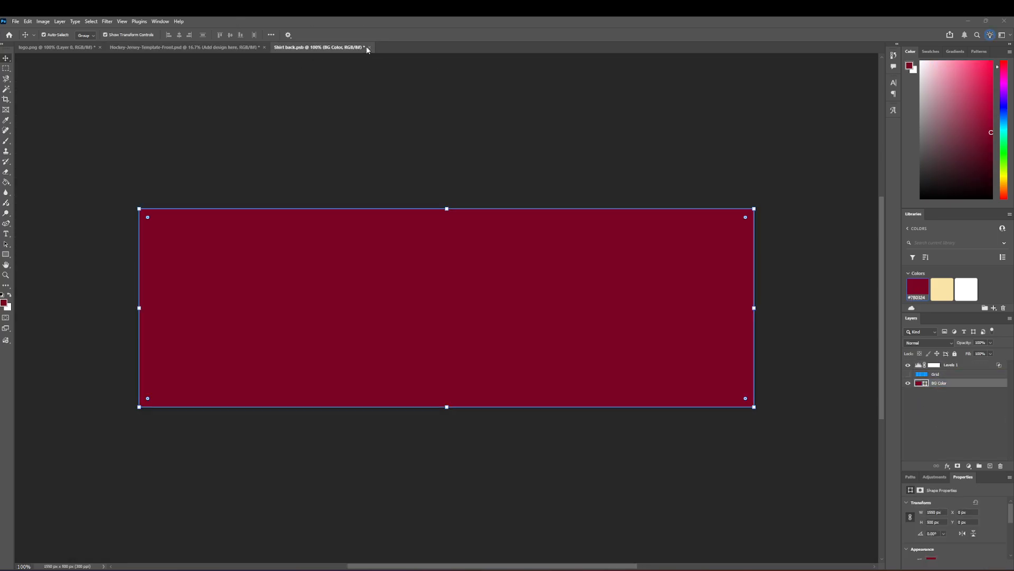
pyautogui.click(368, 48)
pyautogui.click(471, 218)
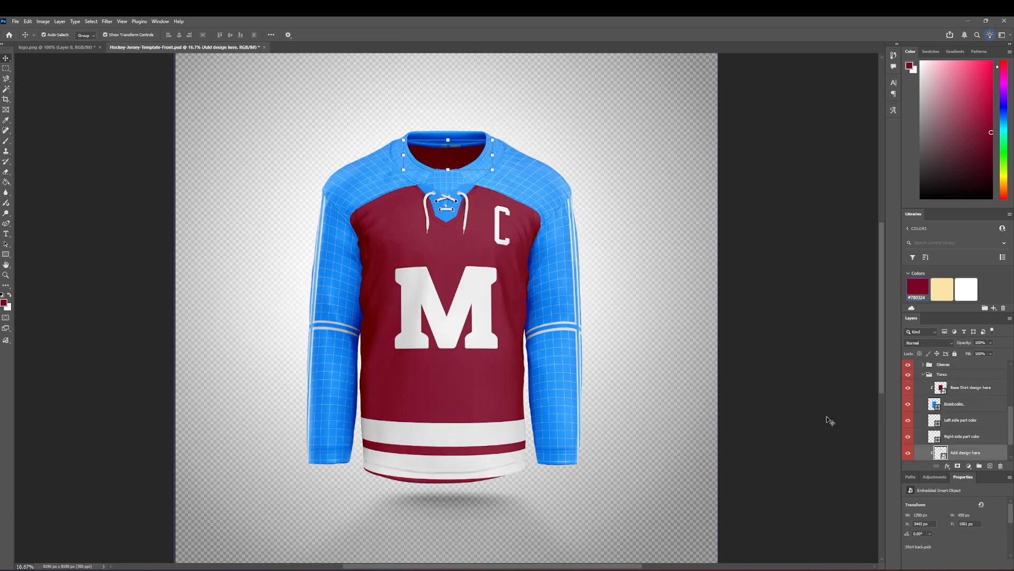
# - Collapse the Torso group and expand the Sleeves group in the Main Jersey Editable parts
pyautogui.scroll(-1, 951, 423)
pyautogui.click(947, 441)
pyautogui.scroll(2, 933, 442)
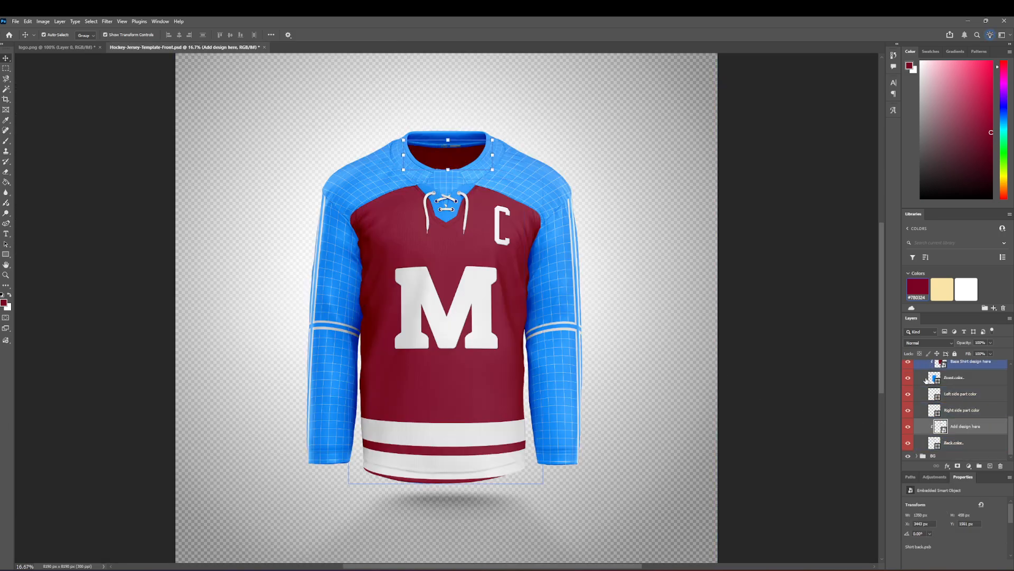
pyautogui.click(920, 379)
pyautogui.click(924, 378)
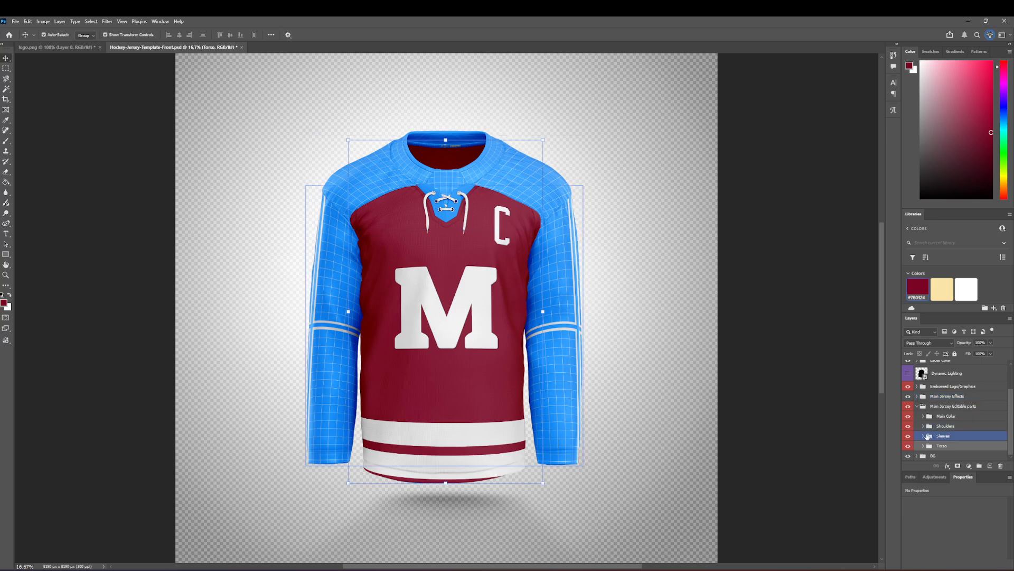
pyautogui.click(923, 376)
# - Open the right sleeve's Add design here smart object, hide its Grid layer, and recolour BG Color with #7B0324
pyautogui.click(978, 389)
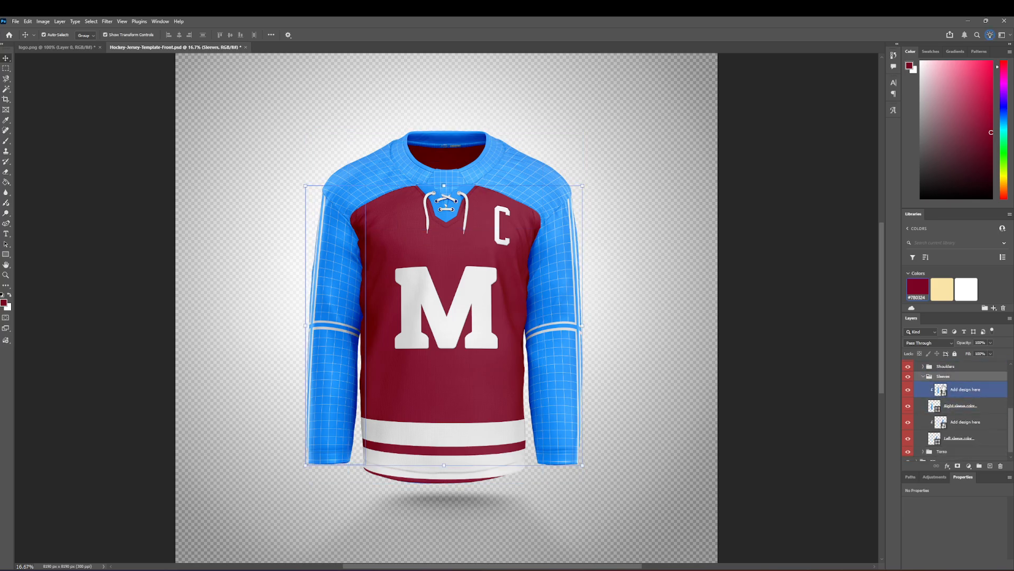
pyautogui.doubleClick(978, 389)
pyautogui.click(844, 281)
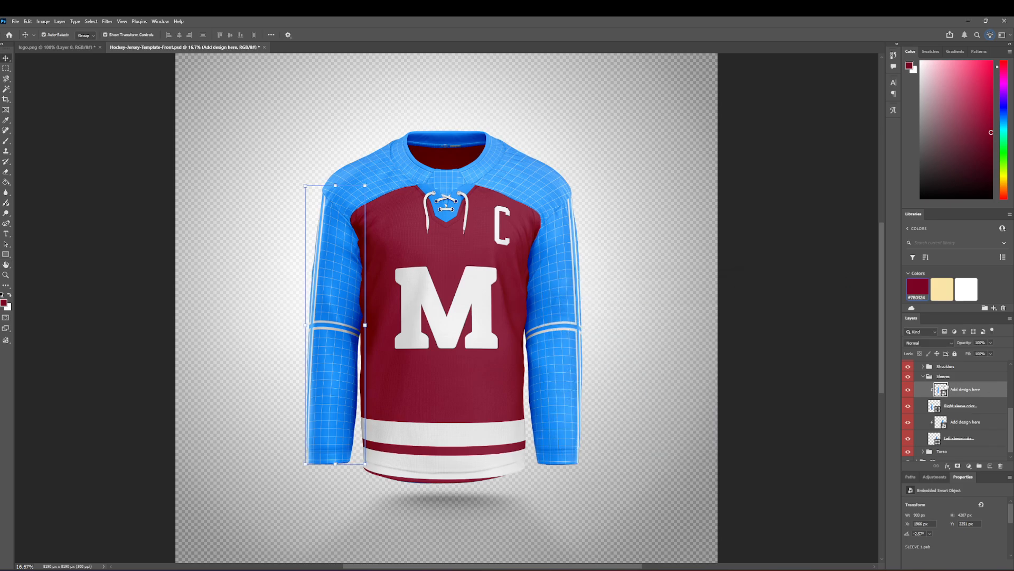
pyautogui.doubleClick(941, 390)
pyautogui.click(908, 384)
pyautogui.click(941, 401)
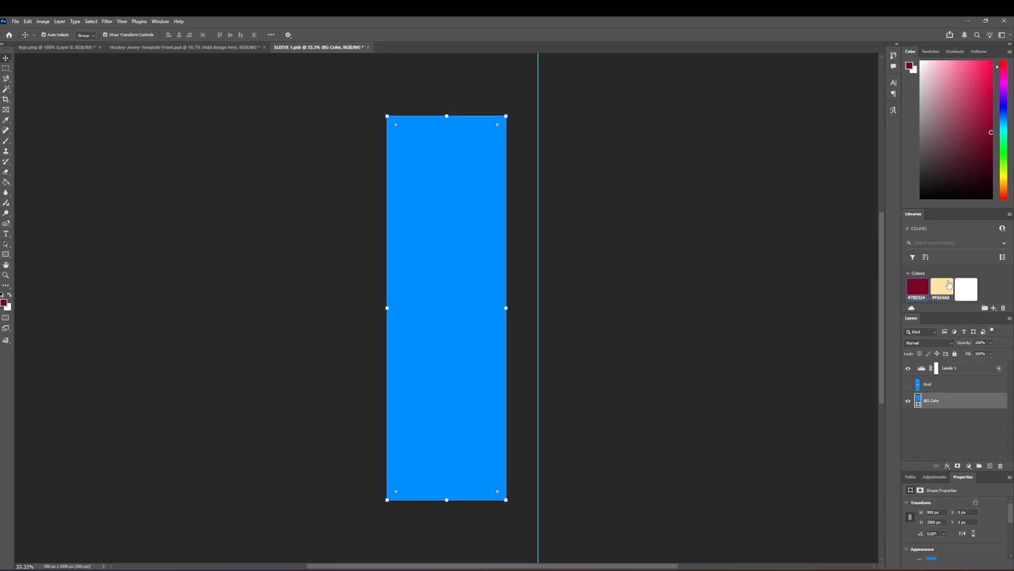
pyautogui.click(918, 288)
# - Draw a stripe about 1227 × 151 px across the lower part of the sleeve and fill it with white #FFFFFF
pyautogui.click(6, 254)
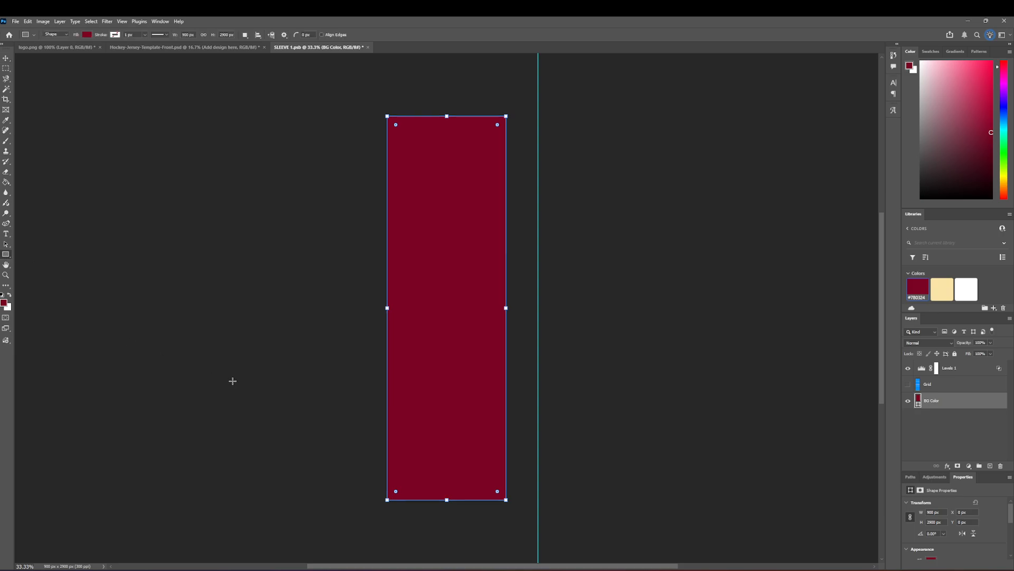
pyautogui.moveTo(368, 373); pyautogui.dragTo(531, 392)
pyautogui.click(966, 288)
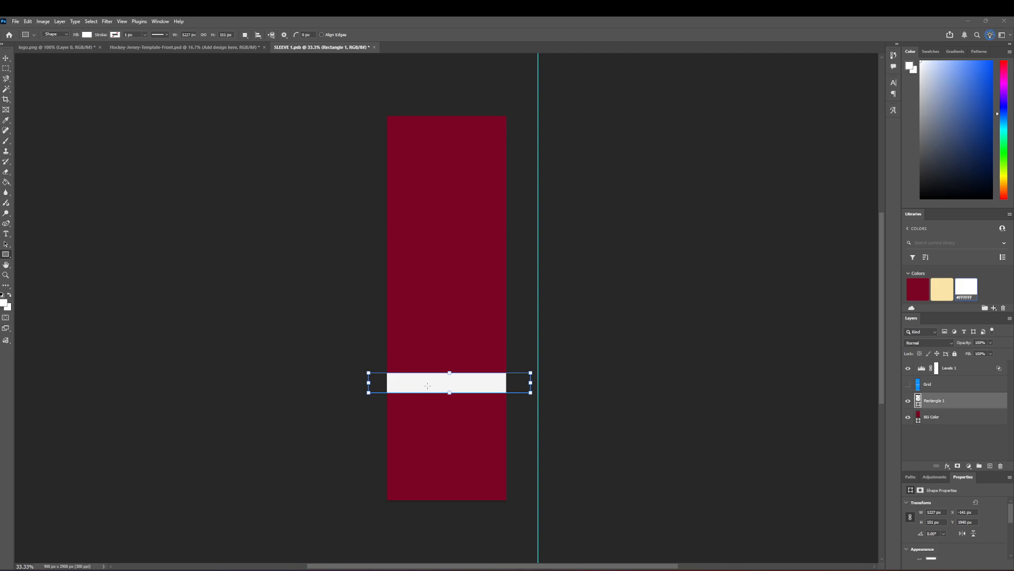
# - Duplicate the sleeve stripe, place the copy just above the first, save, and check it on the jersey template
pyautogui.click(428, 385)
pyautogui.press('Return')
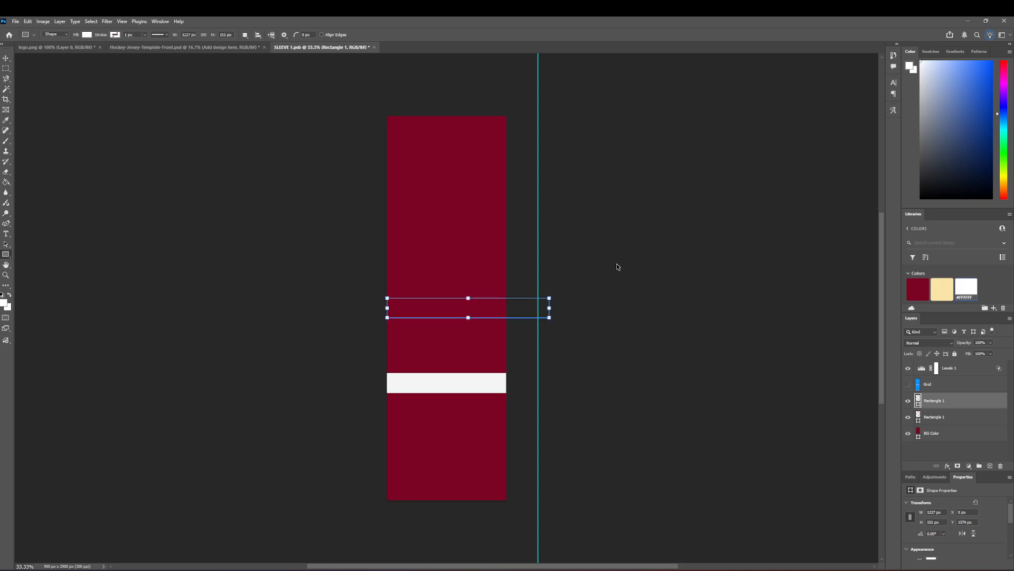
pyautogui.click(6, 60)
pyautogui.moveTo(424, 309); pyautogui.dragTo(424, 351)
pyautogui.hotkey('ctrl', 's')
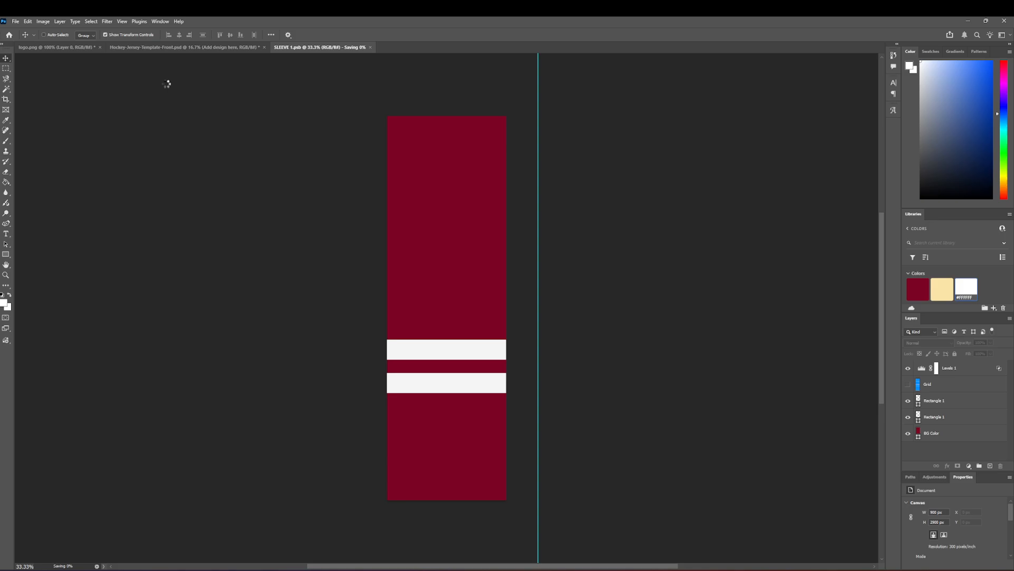
pyautogui.click(159, 48)
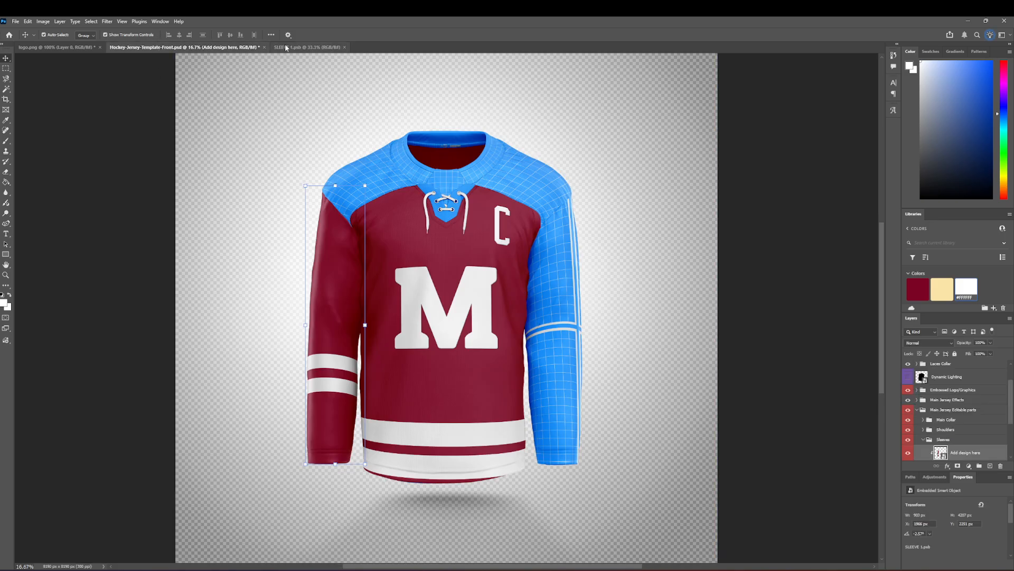
# - Move the upper sleeve stripe to just below the other one, save, and check the cuff spacing on the jersey
pyautogui.click(307, 48)
pyautogui.moveTo(443, 363); pyautogui.dragTo(444, 431)
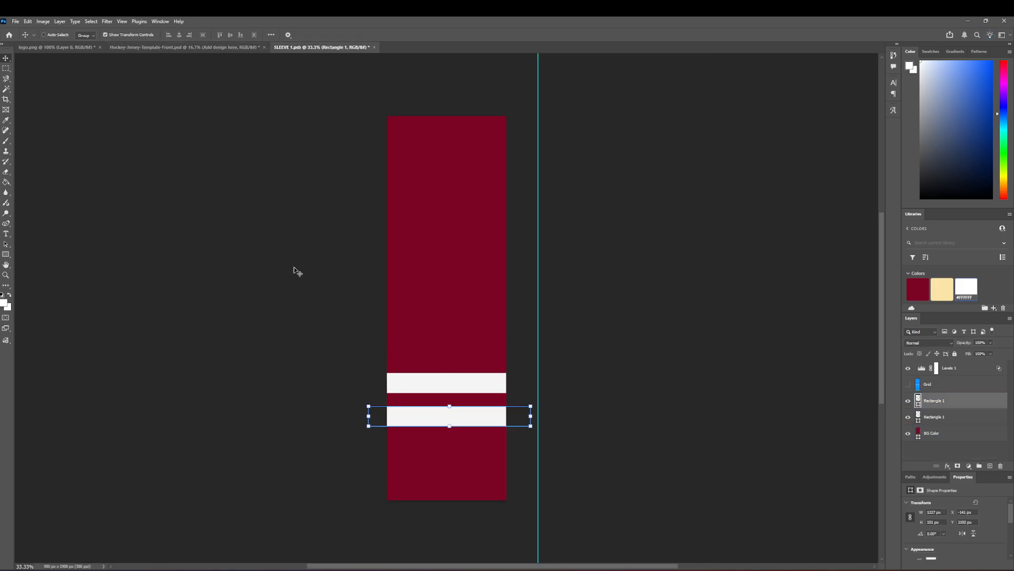
pyautogui.hotkey('ctrl', 's')
pyautogui.click(216, 48)
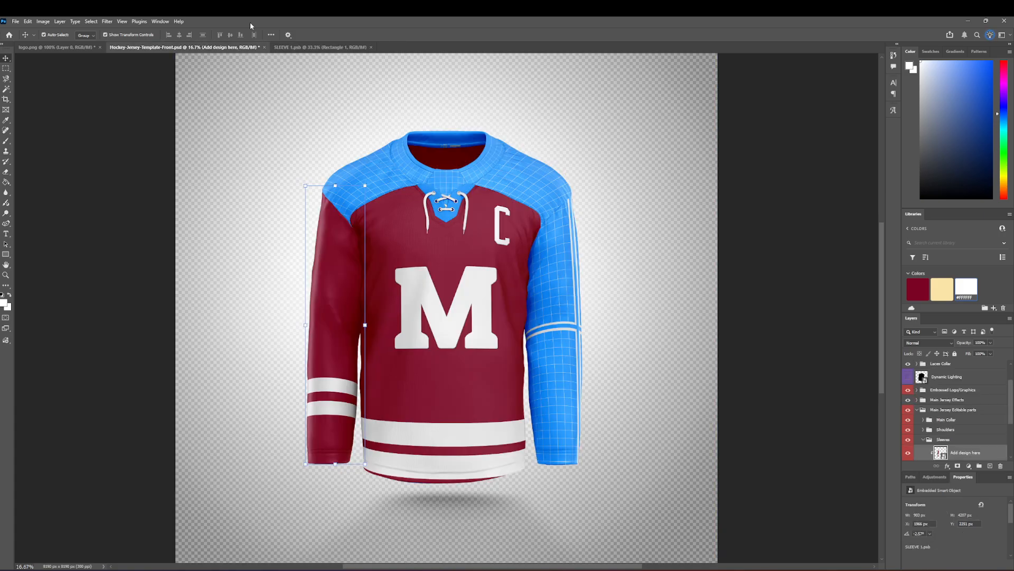
# - Return to the sleeve design and add the number 24 in white above the stripes at a size of 130 pt
pyautogui.click(311, 48)
pyautogui.click(7, 236)
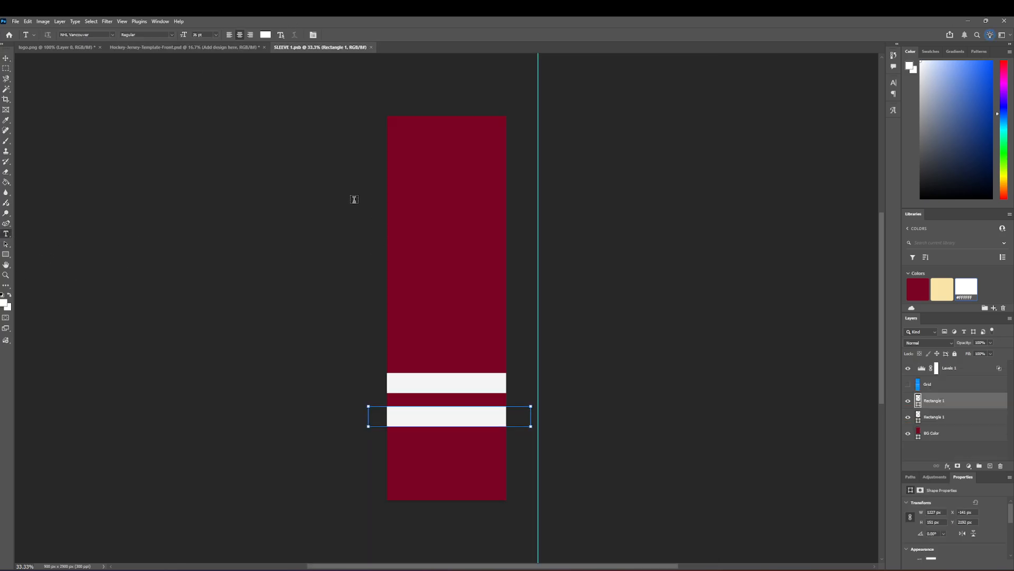
pyautogui.moveTo(299, 192); pyautogui.dragTo(650, 346)
pyautogui.write('2')
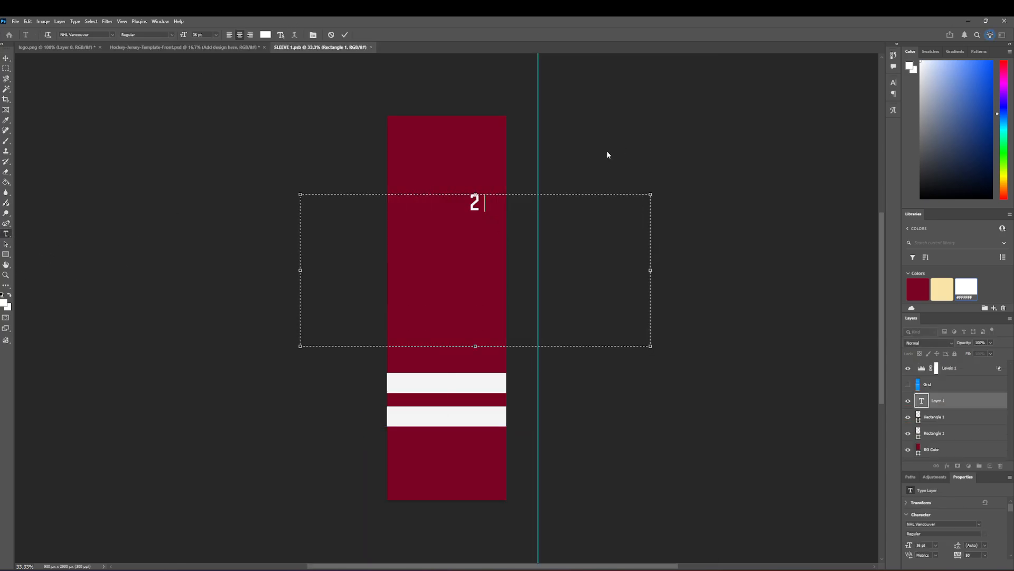
pyautogui.write('4')
pyautogui.hotkey('ctrl', 'a')
pyautogui.write('125')
pyautogui.press('Return')
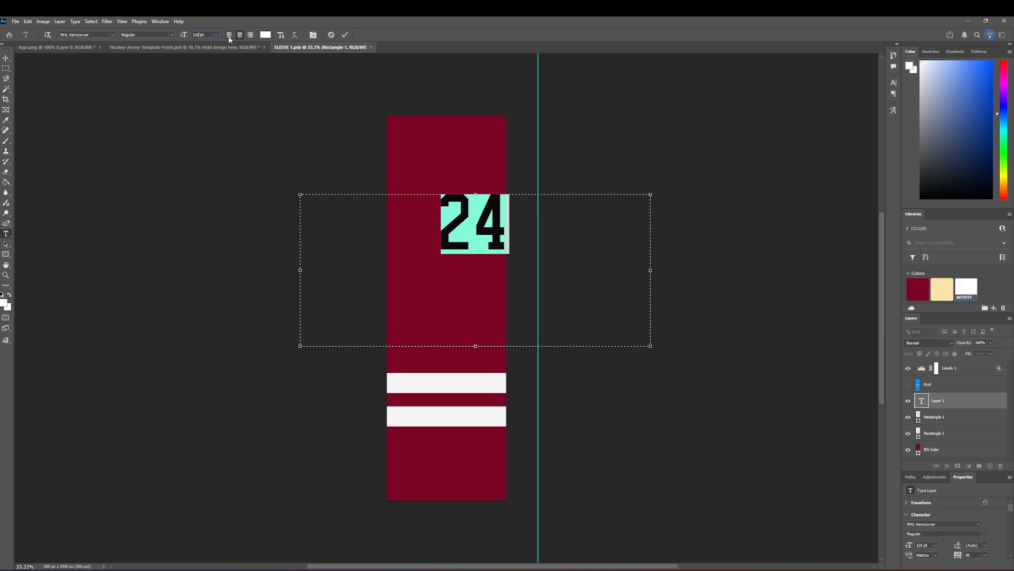
pyautogui.write('130')
pyautogui.press('Return')
# - Move the number 24 slightly down and over the sleeve's left edge, then save the sleeve design
pyautogui.click(6, 58)
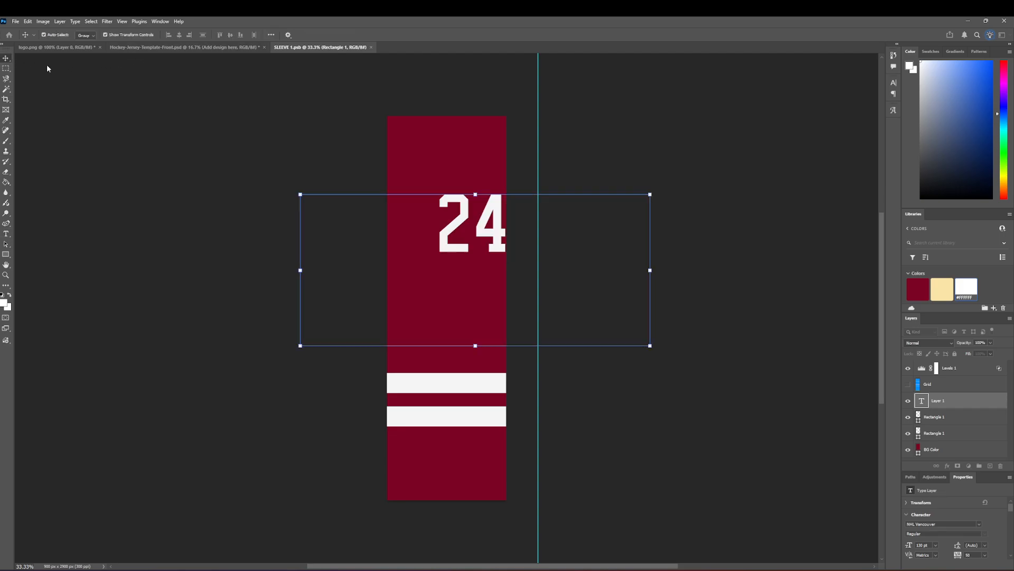
pyautogui.moveTo(466, 215); pyautogui.dragTo(387, 242)
pyautogui.hotkey('ctrl', 's')
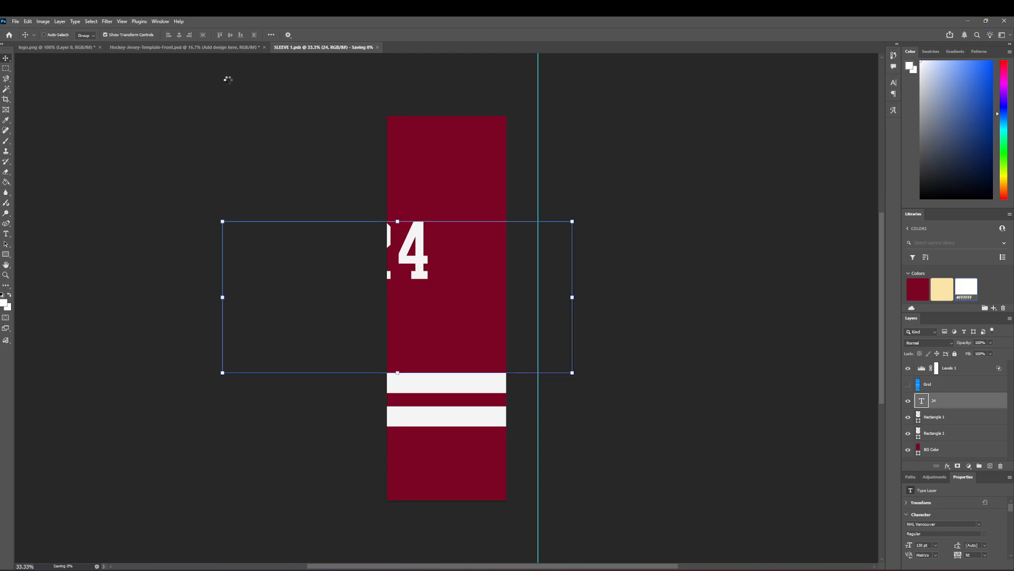
# - Compare the number 24's placement on the jersey template with the first sleeve design
pyautogui.click(213, 48)
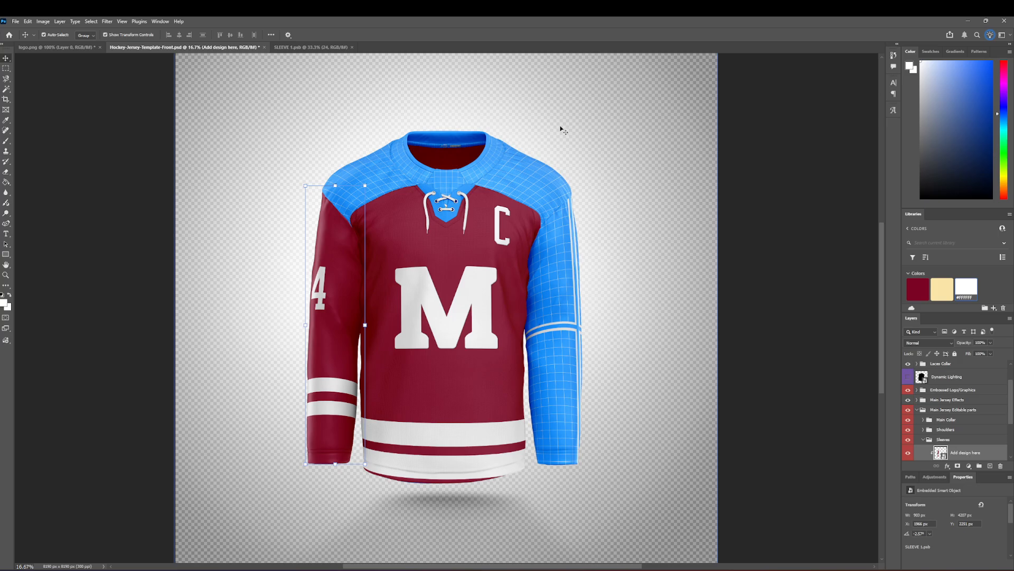
pyautogui.click(296, 47)
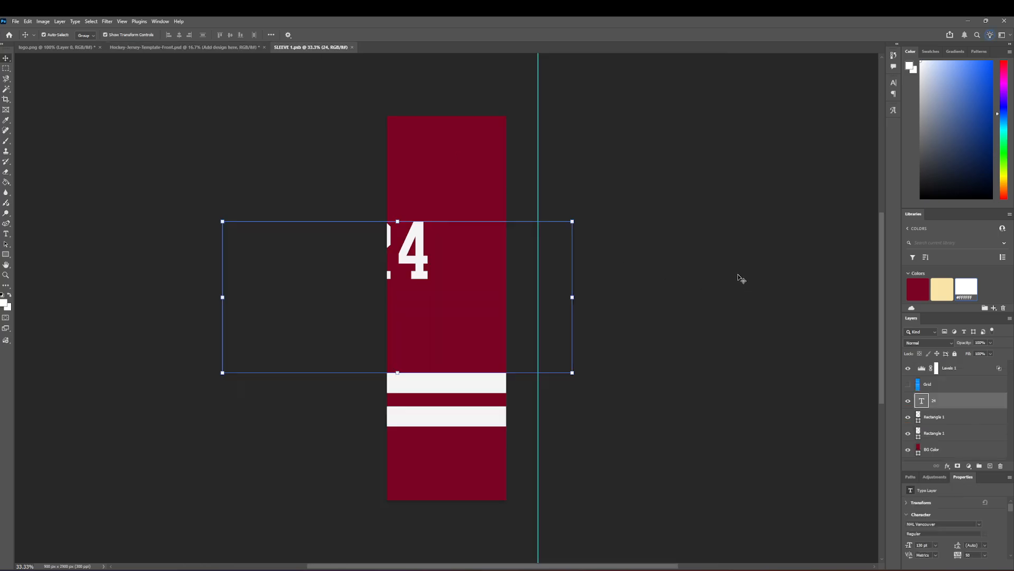
pyautogui.click(248, 47)
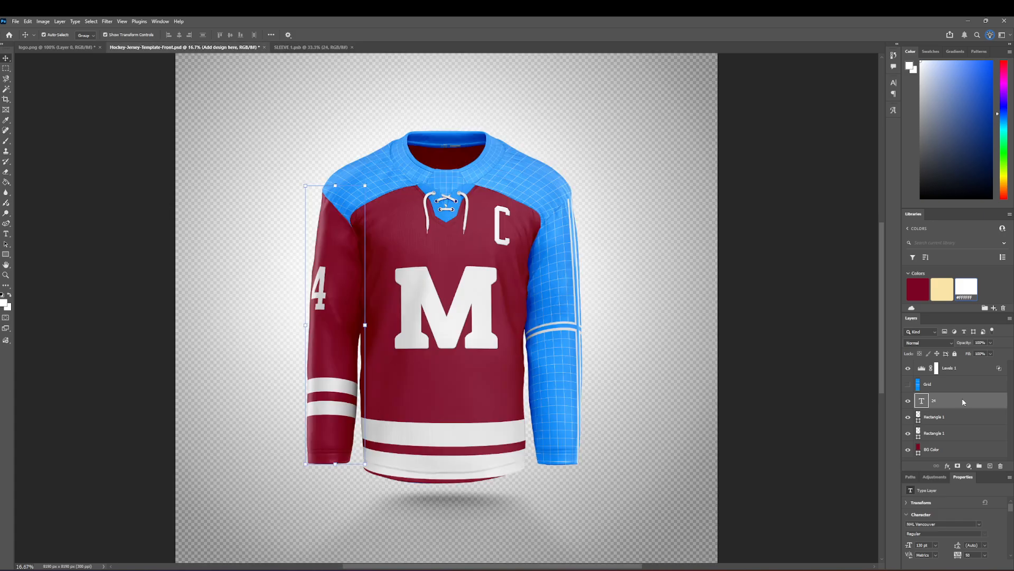
# - Open the other sleeve's design, hide its grid, and recolour its background with the saved dark red
pyautogui.click(941, 426)
pyautogui.doubleClick(940, 425)
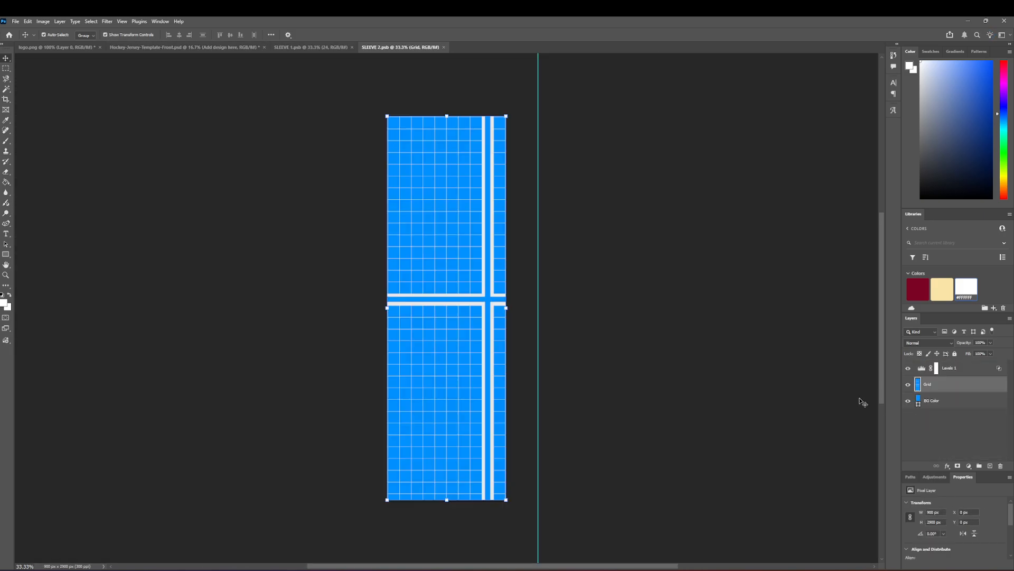
pyautogui.click(908, 384)
pyautogui.click(917, 289)
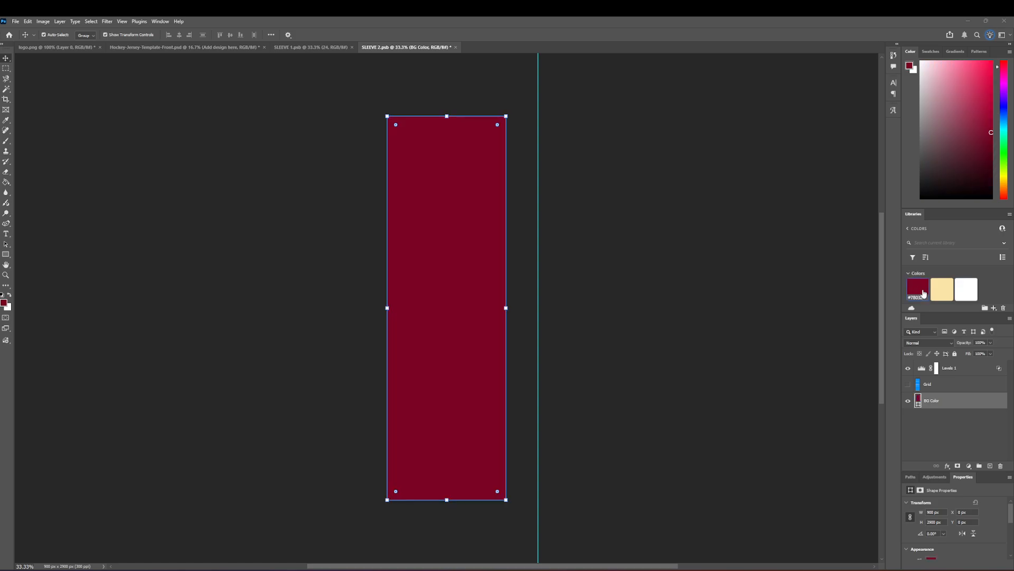
# - Copy the number 24 and both white stripes from the first sleeve design into the SLEEVE 2 design
pyautogui.click(310, 47)
pyautogui.click(940, 417)
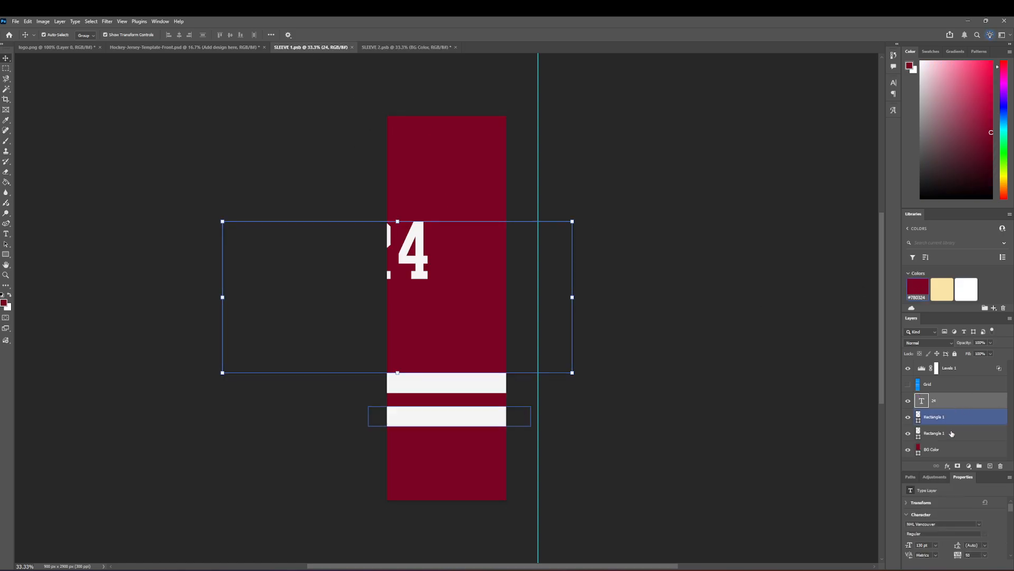
pyautogui.keyDown('shift'); pyautogui.click(950, 434); pyautogui.keyUp('shift')
pyautogui.moveTo(951, 436); pyautogui.dragTo(636, 193)
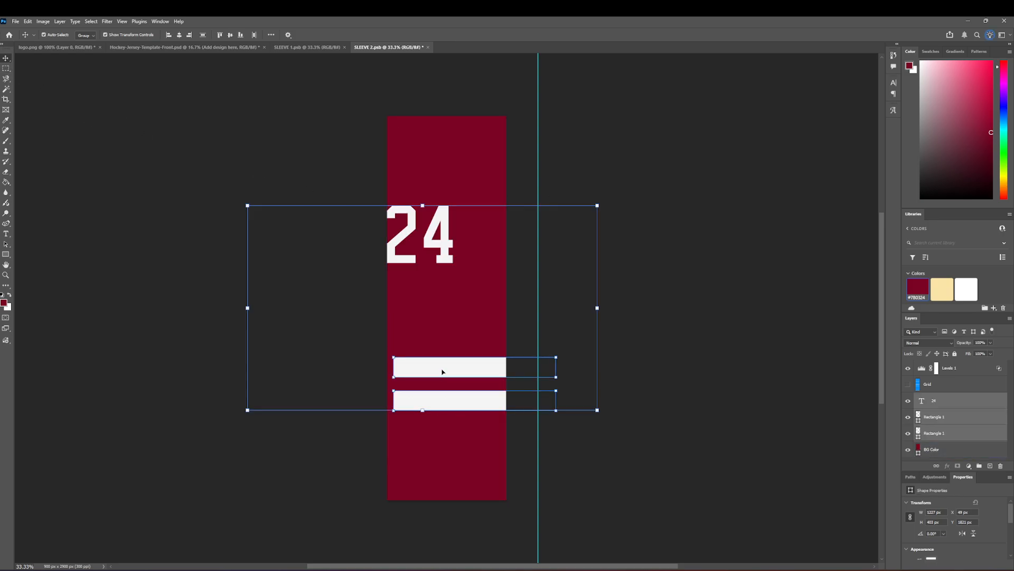
# - Align the copied number and stripes in SLEEVE 2 with their position in the SLEEVE 1 design
pyautogui.moveTo(444, 367); pyautogui.dragTo(416, 374)
pyautogui.click(323, 47)
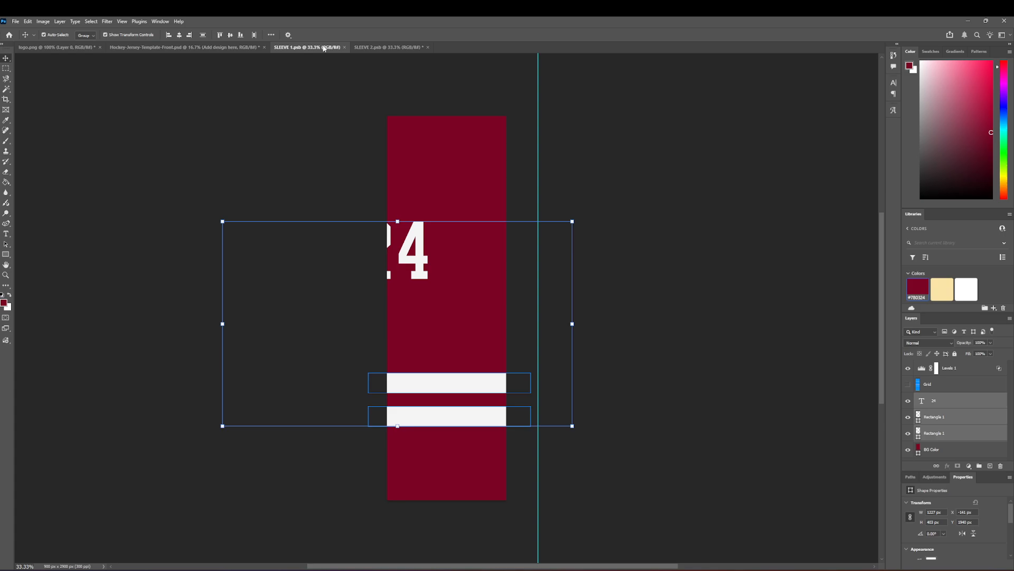
pyautogui.click(381, 46)
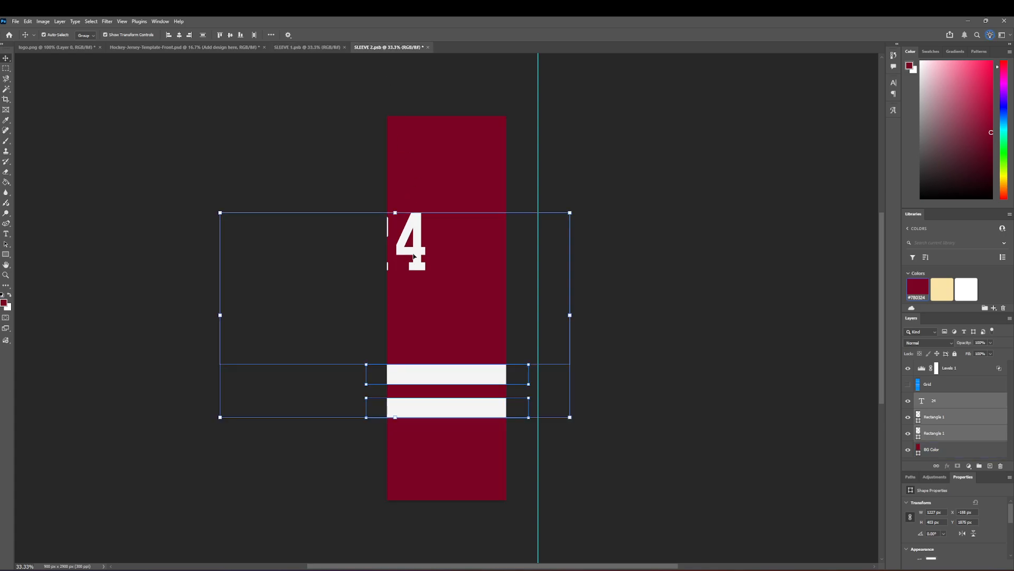
pyautogui.moveTo(414, 255); pyautogui.dragTo(417, 263)
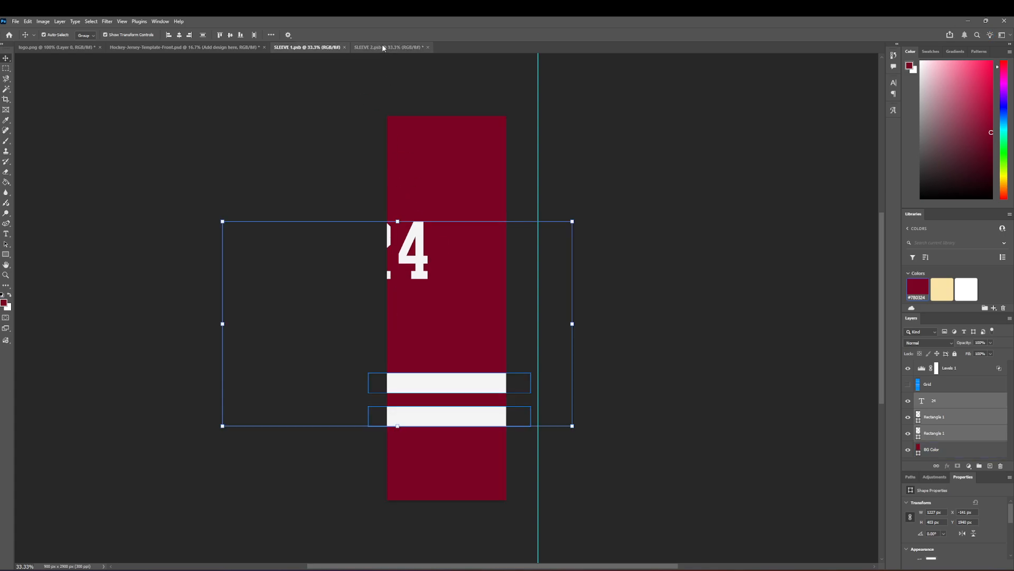
pyautogui.hotkey('ctrl', 'shift', 'Tab')
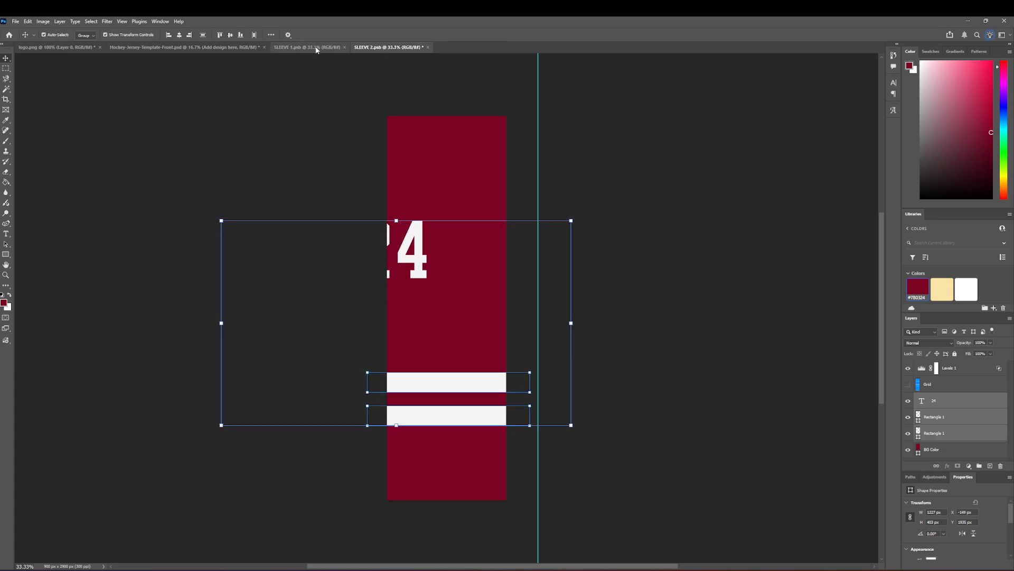
pyautogui.click(385, 47)
pyautogui.click(321, 49)
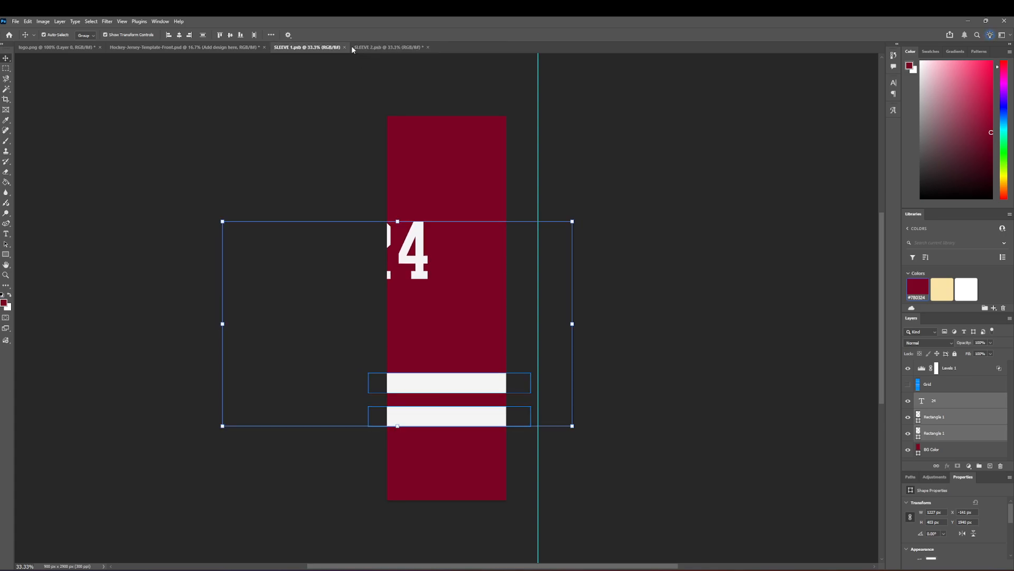
pyautogui.click(381, 46)
pyautogui.hotkey('ctrl', 'shift', 'Tab')
pyautogui.hotkey('ctrl', 'Tab')
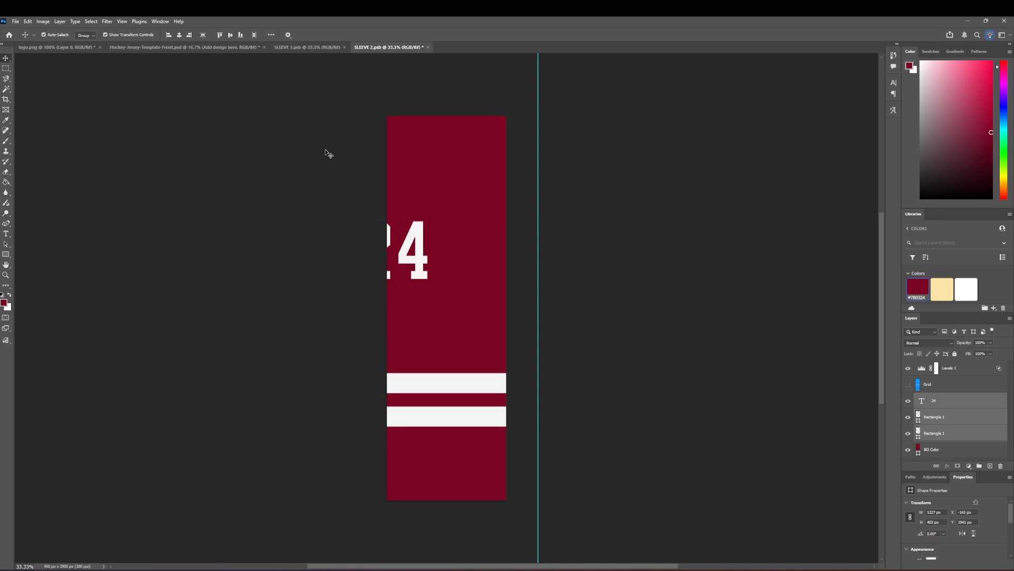
# - Move only the number 24 in SLEEVE 2 over the sleeve's right edge, save, and check it on the jersey
pyautogui.click(438, 266)
pyautogui.click(420, 250)
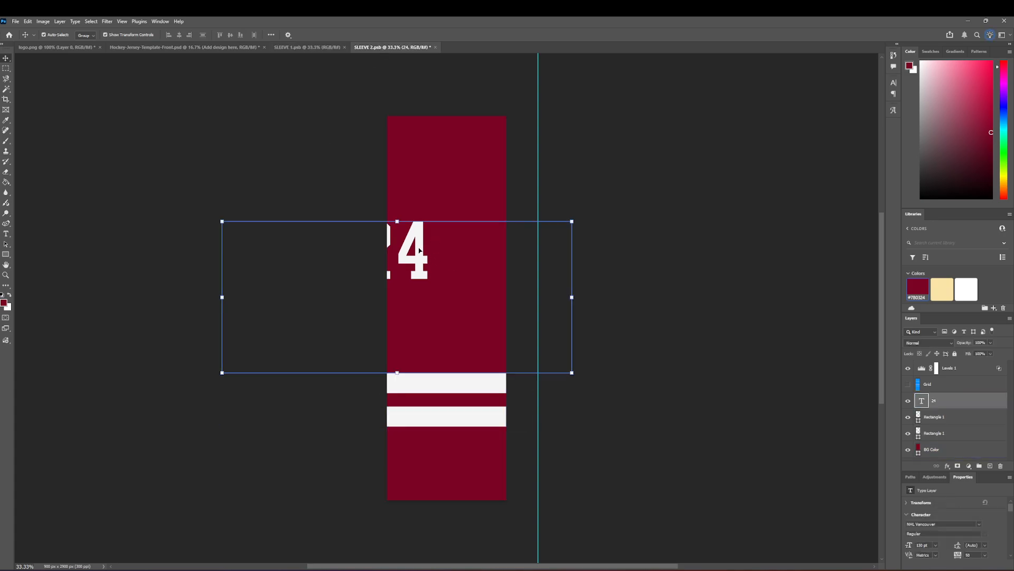
pyautogui.moveTo(420, 250); pyautogui.dragTo(526, 252)
pyautogui.hotkey('ctrl', 'a')
pyautogui.click(249, 47)
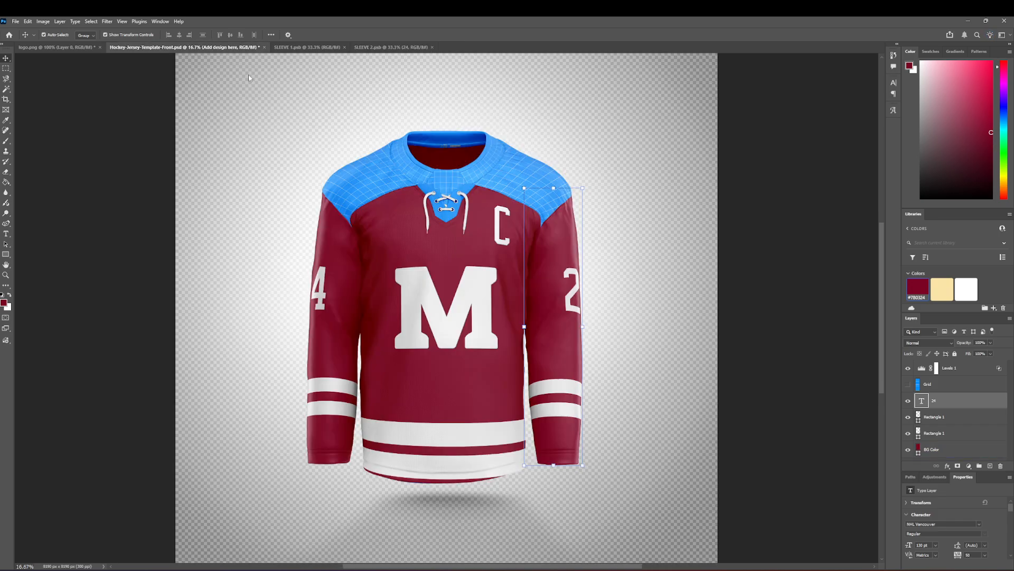
# - Close both sleeve design documents, leaving the jersey template in view
pyautogui.click(246, 114)
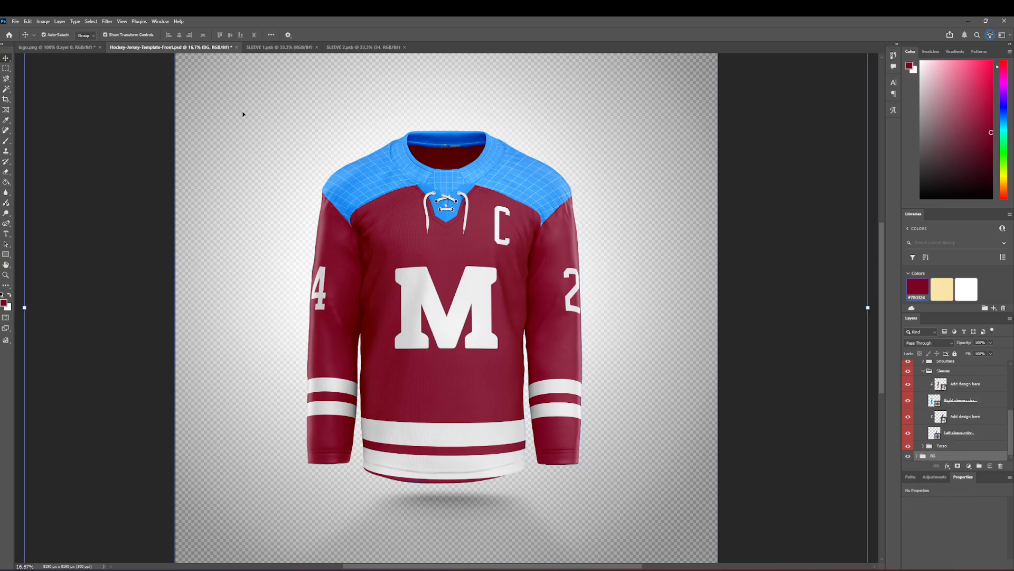
pyautogui.click(316, 47)
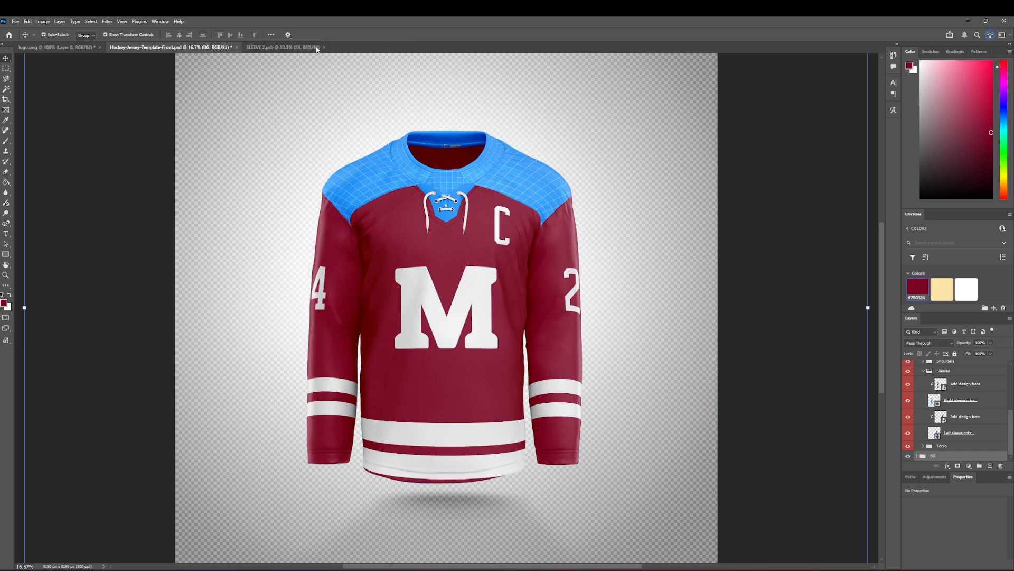
pyautogui.click(324, 47)
# - Open the right shoulder's design, recolour its background dark red with the grid hidden, and close it with the changes saved
pyautogui.scroll(2, 946, 433)
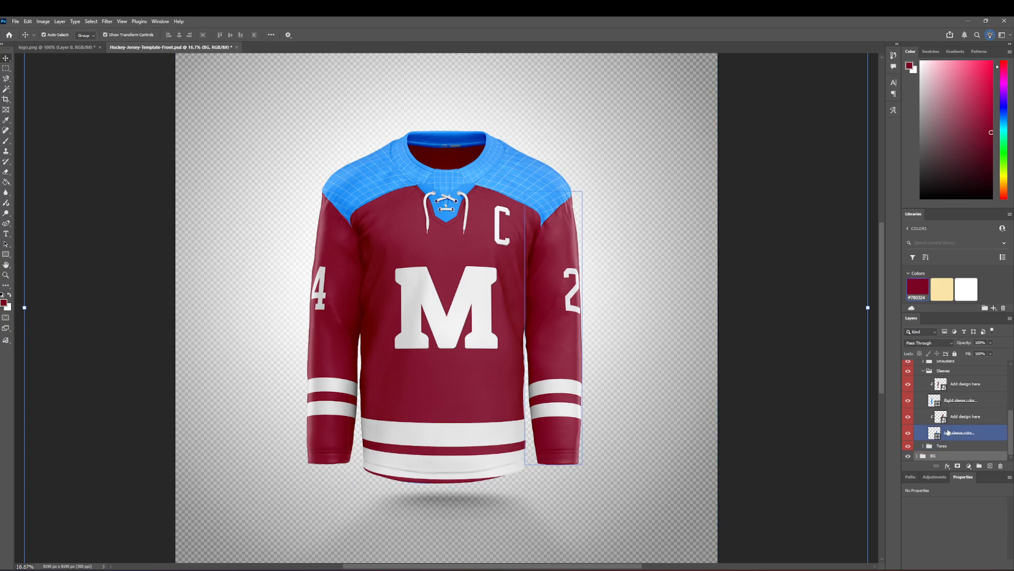
pyautogui.click(959, 408)
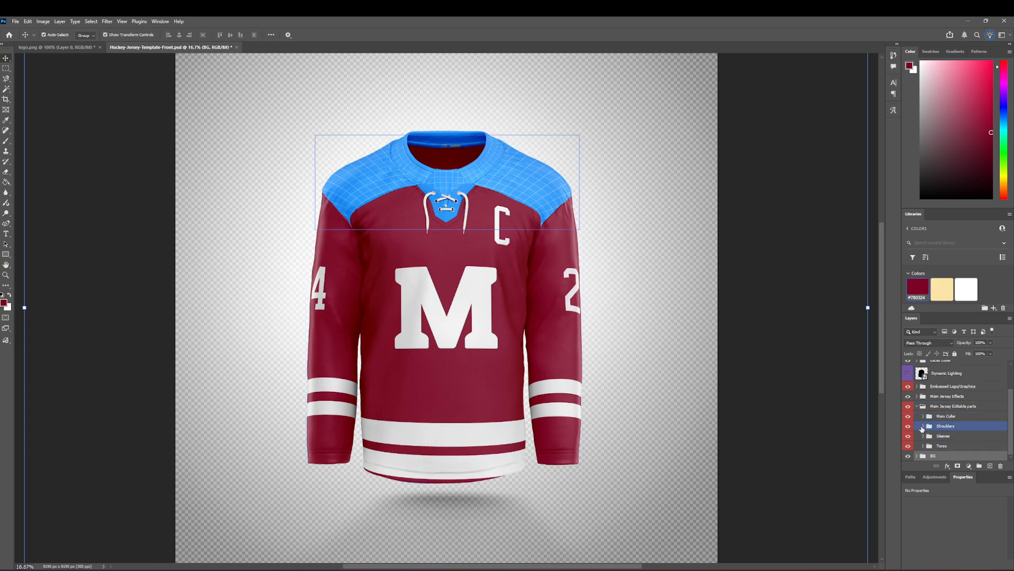
pyautogui.click(923, 425)
pyautogui.click(966, 439)
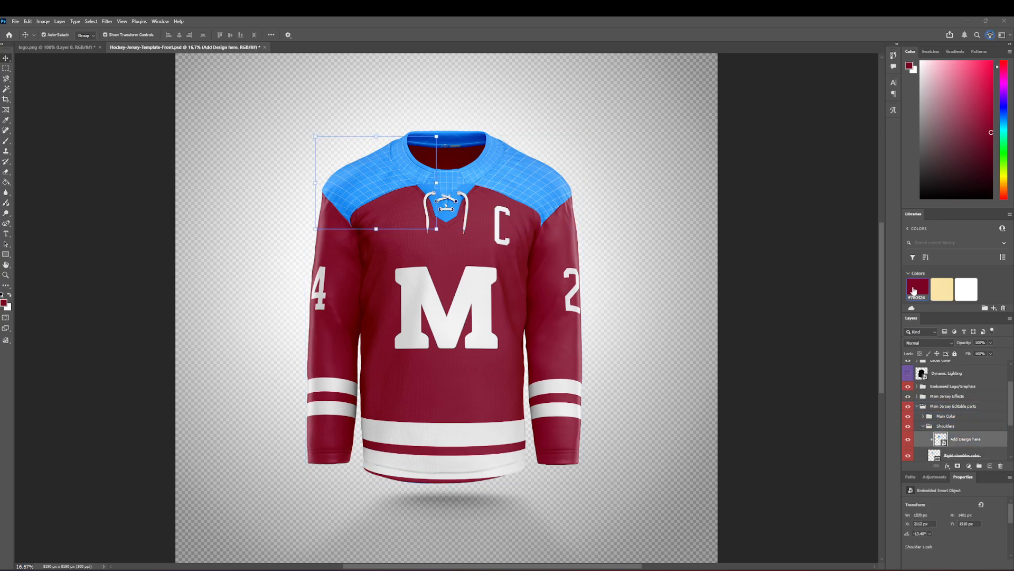
pyautogui.doubleClick(941, 439)
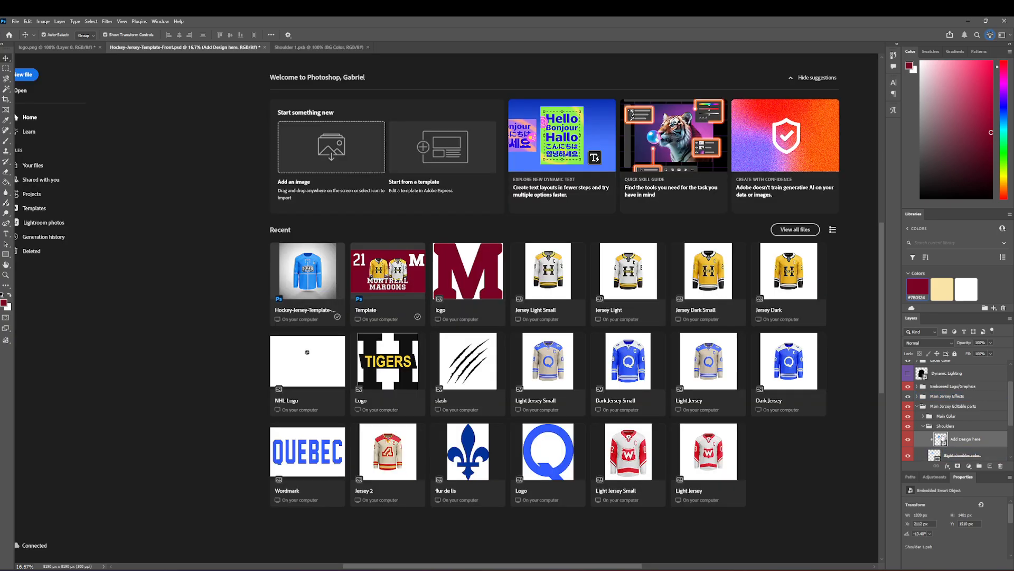
pyautogui.hotkey('alt', 'BackSpace')
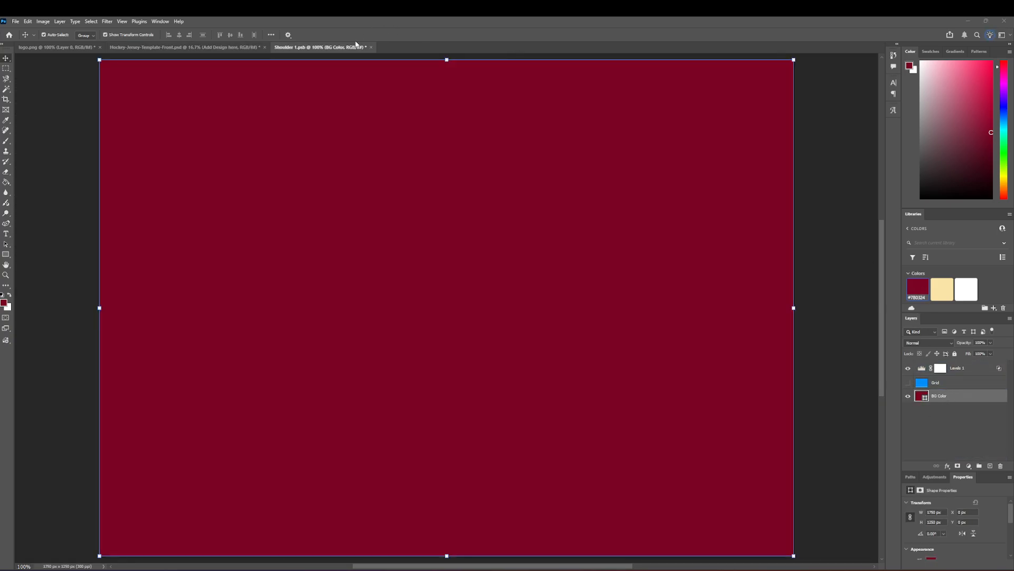
pyautogui.click(370, 47)
pyautogui.press('Return')
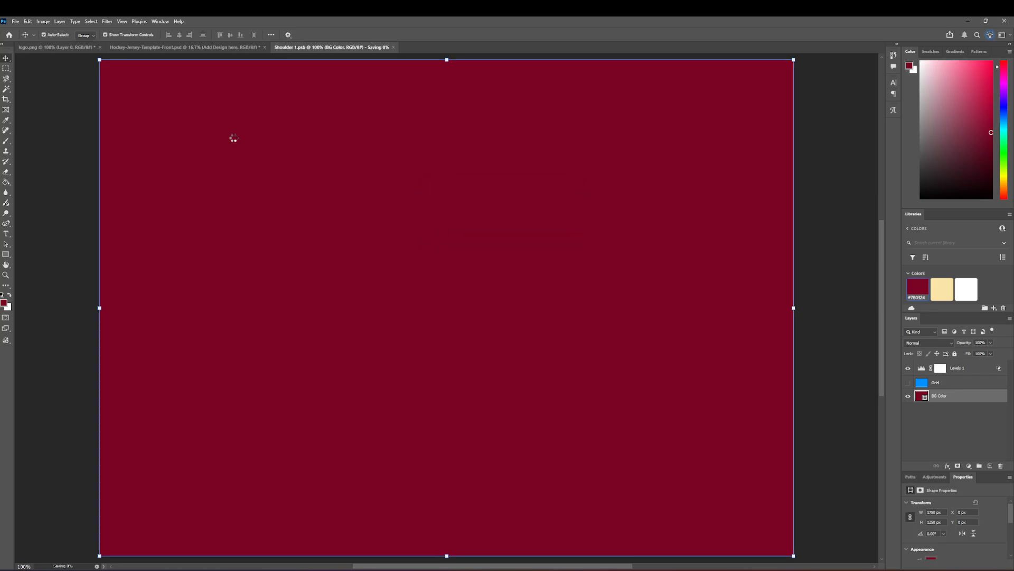
# - Open the left shoulder's design, hide its grid, recolour the background dark red, and close it with the changes saved
pyautogui.scroll(-2, 951, 417)
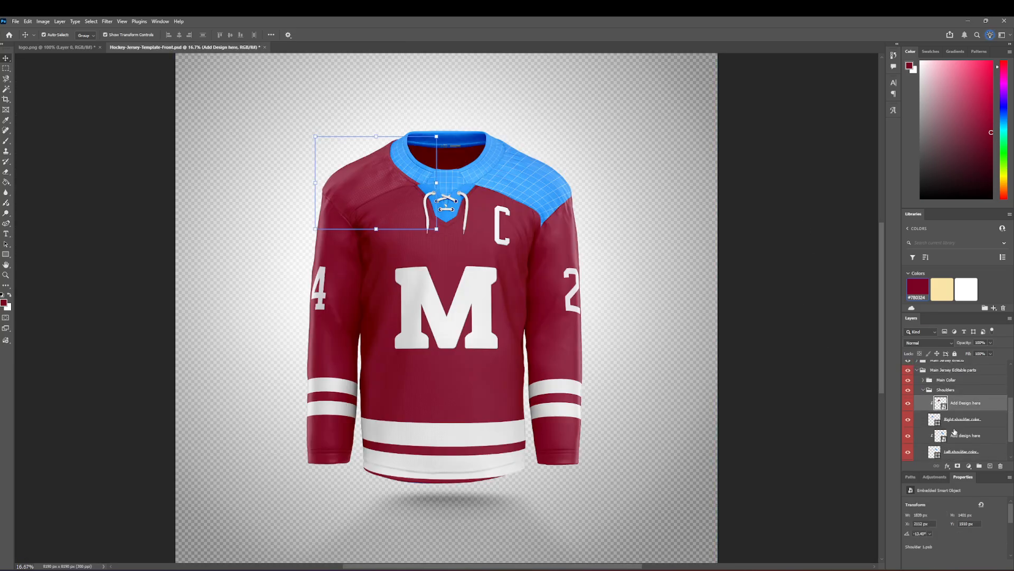
pyautogui.click(949, 435)
pyautogui.doubleClick(948, 433)
pyautogui.click(908, 381)
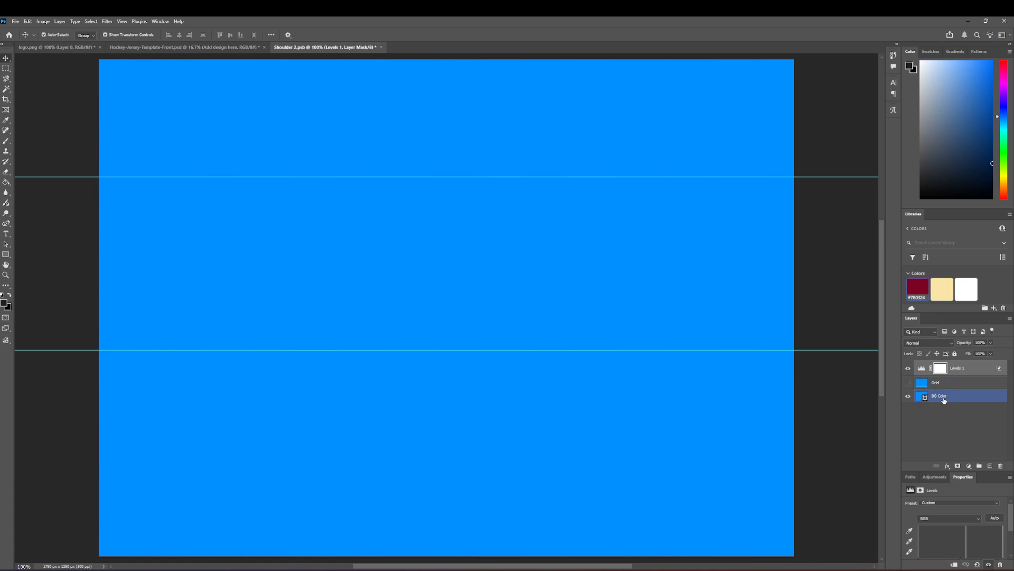
pyautogui.click(940, 395)
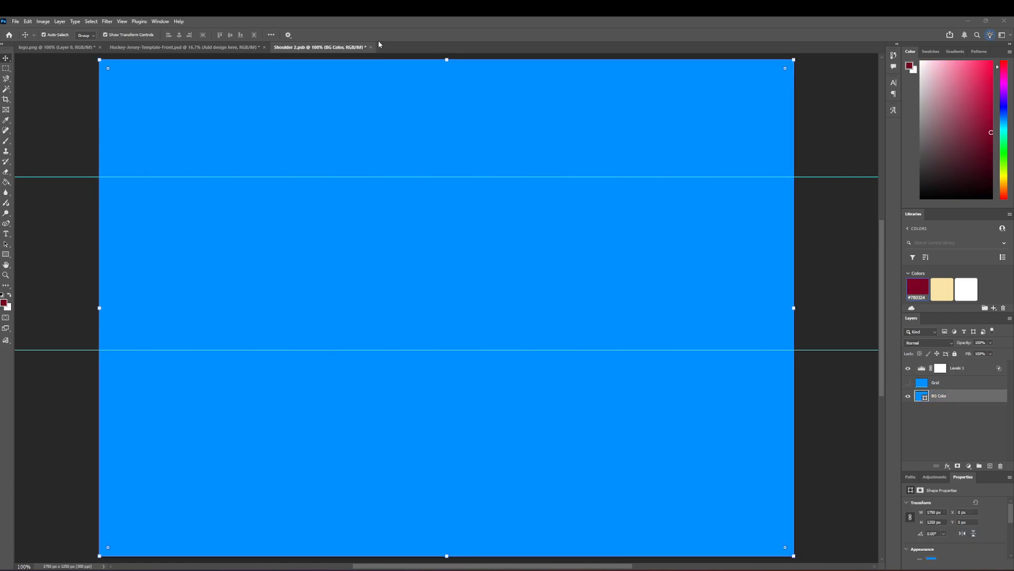
pyautogui.click(918, 288)
pyautogui.click(371, 48)
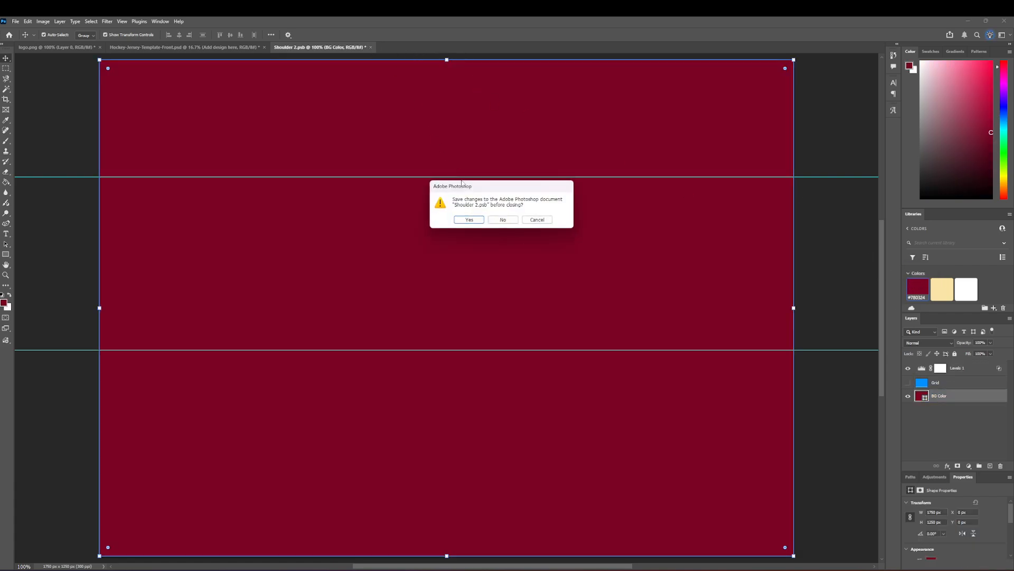
pyautogui.click(468, 220)
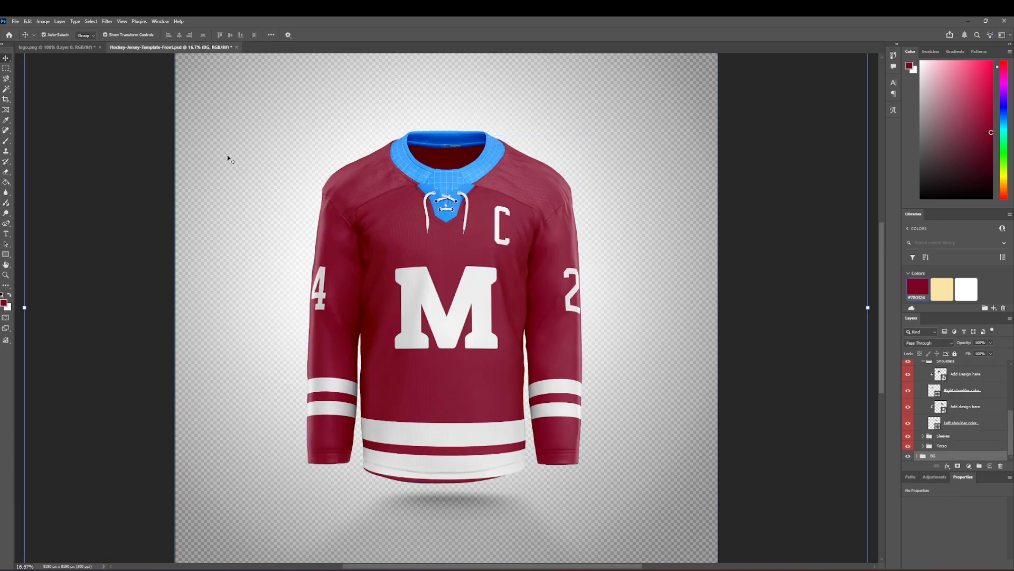
# - Collapse the Shoulders group and look through the jersey's editable part groups for the collar layers
pyautogui.click(950, 389)
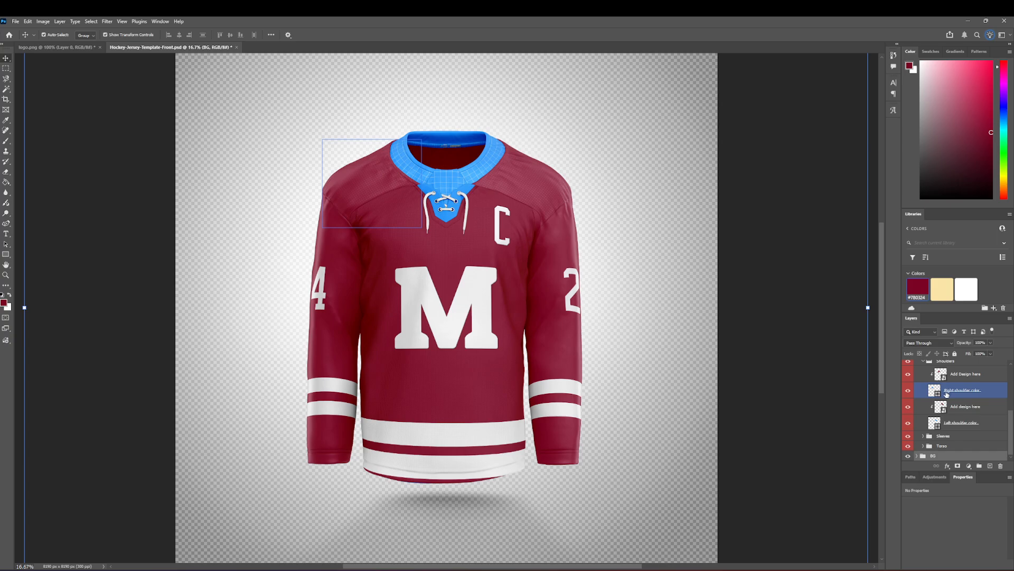
pyautogui.click(930, 363)
pyautogui.click(924, 371)
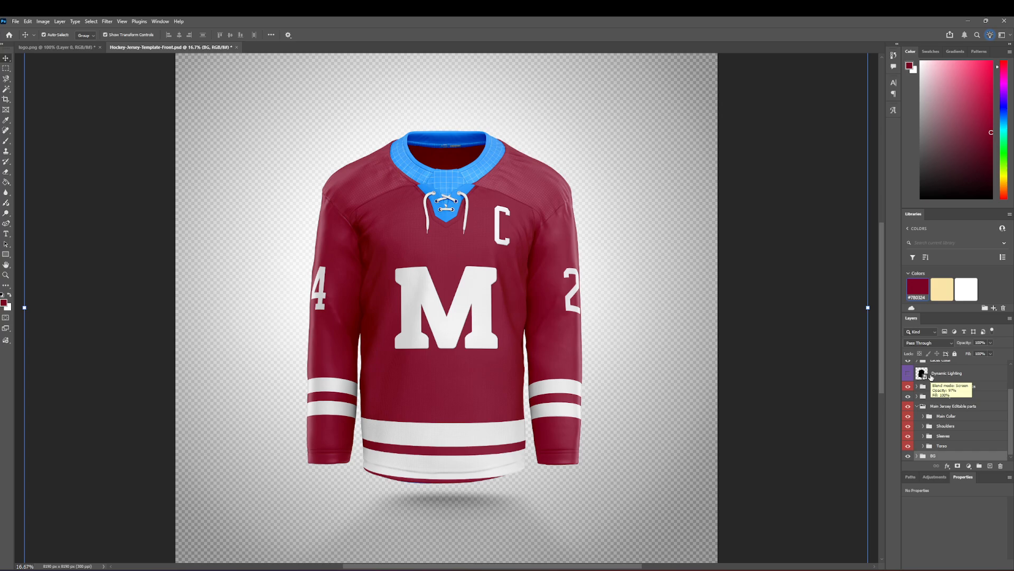
pyautogui.click(943, 436)
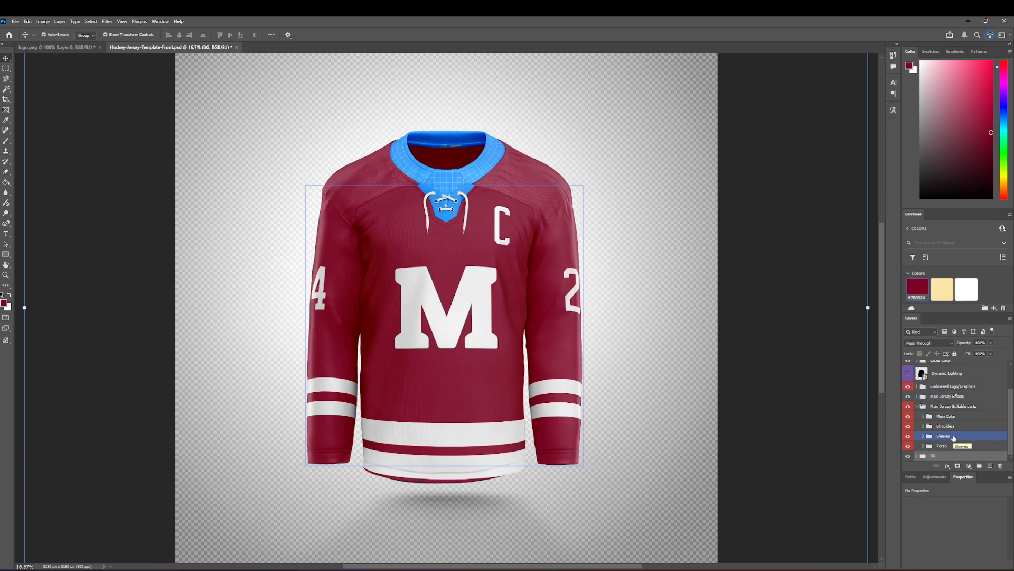
pyautogui.click(951, 396)
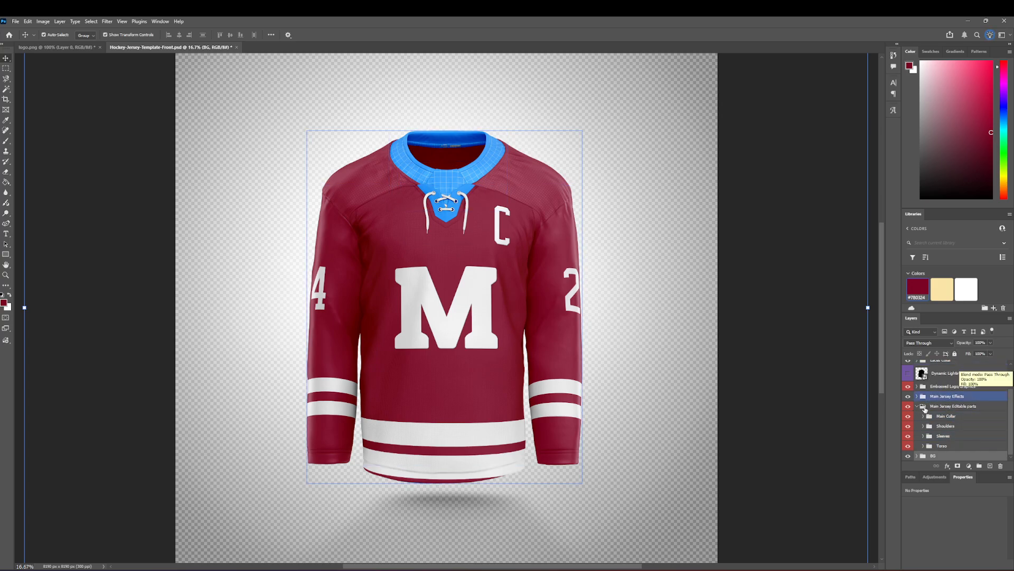
pyautogui.click(954, 406)
pyautogui.click(965, 426)
pyautogui.click(954, 418)
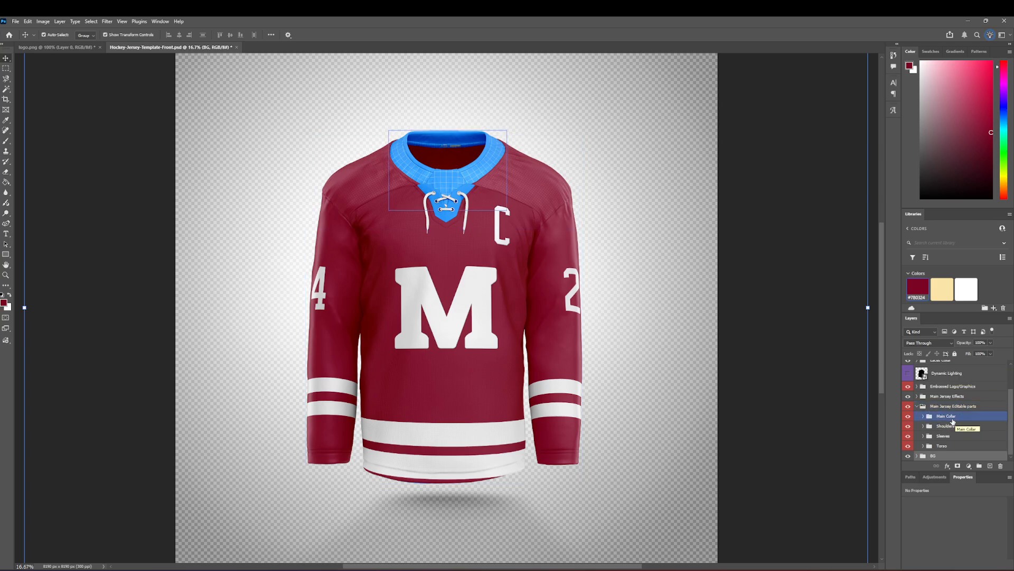
pyautogui.keyDown('ctrl'); pyautogui.click(954, 417); pyautogui.keyUp('ctrl')
# - Switch the jersey from the cross laces to the straight laces collar and expand that collar's layer group
pyautogui.scroll(2, 925, 417)
pyautogui.click(910, 376)
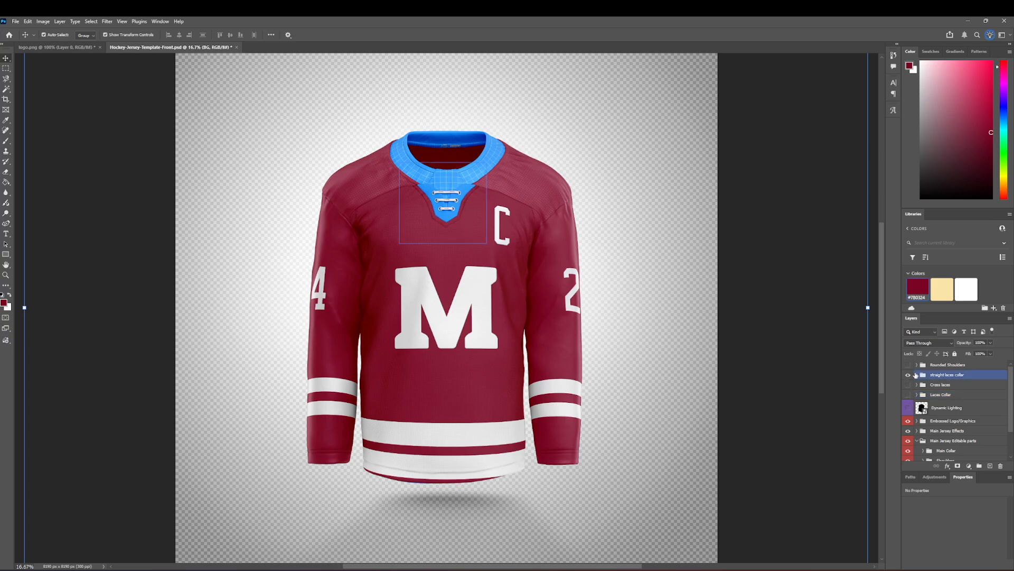
pyautogui.click(916, 374)
pyautogui.click(945, 385)
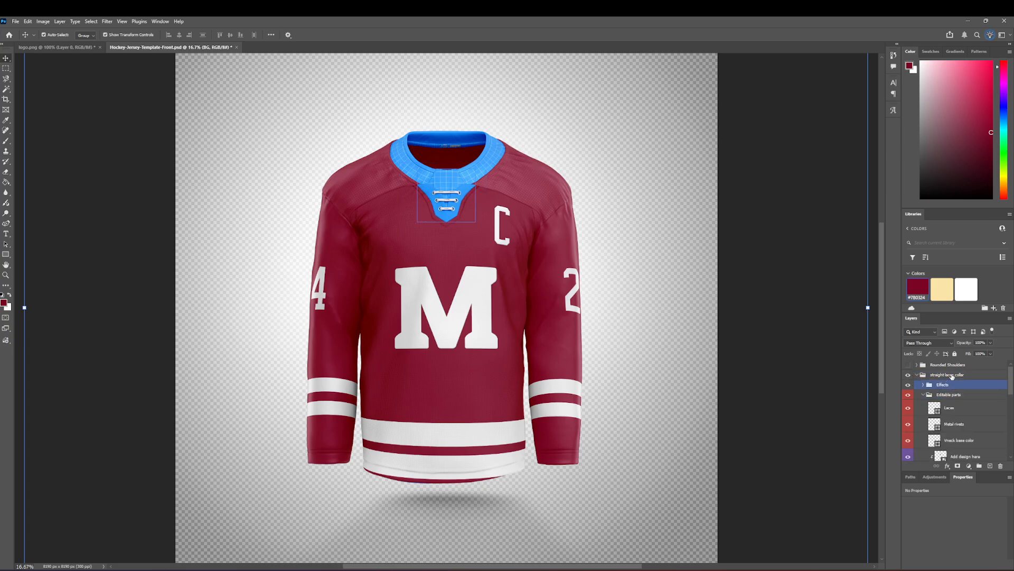
# - Open the straight laces collar's front part design, hide its grid, and recolour the background dark red
pyautogui.scroll(-2, 949, 375)
pyautogui.click(938, 370)
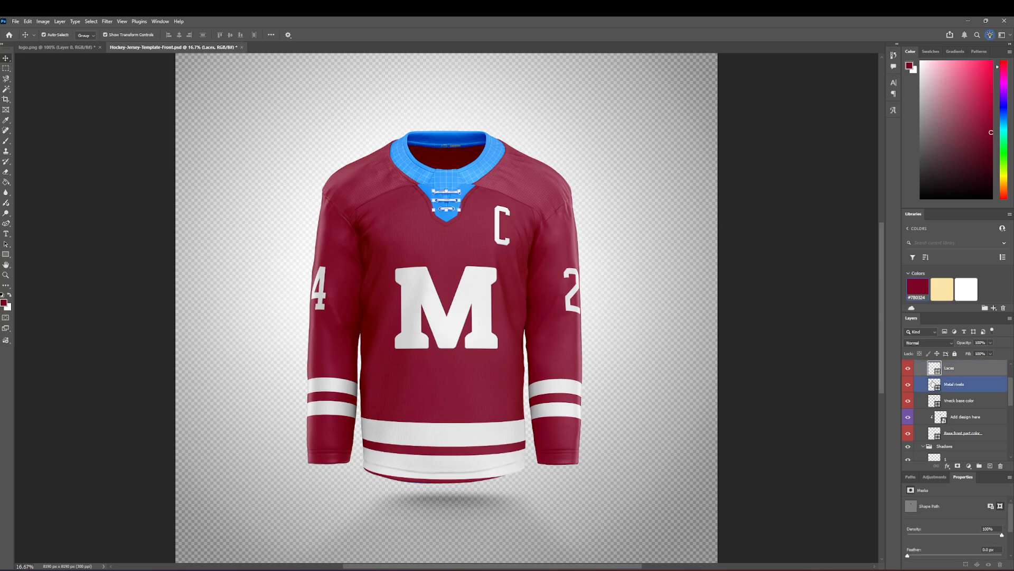
pyautogui.click(953, 384)
pyautogui.click(957, 401)
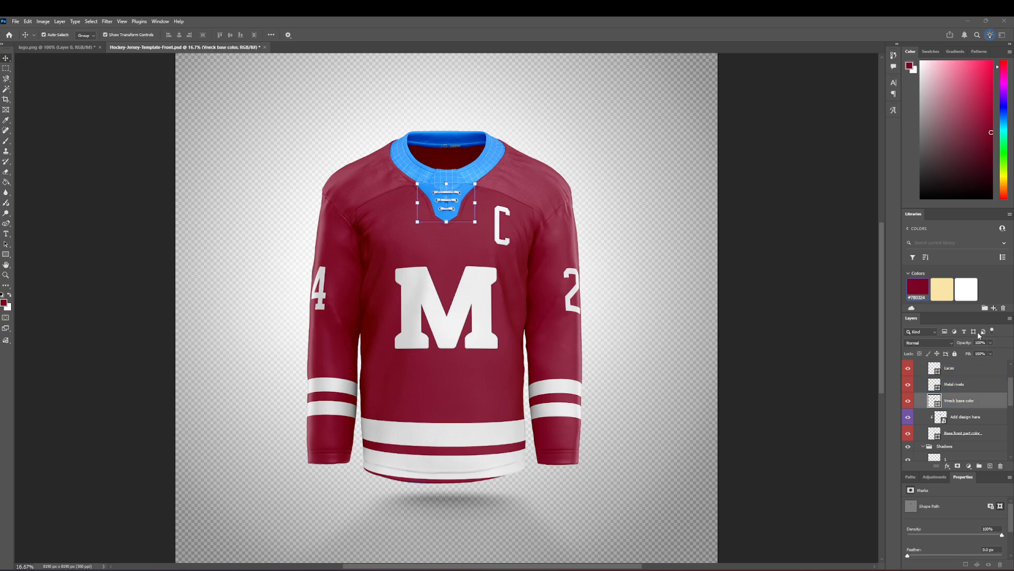
pyautogui.doubleClick(941, 417)
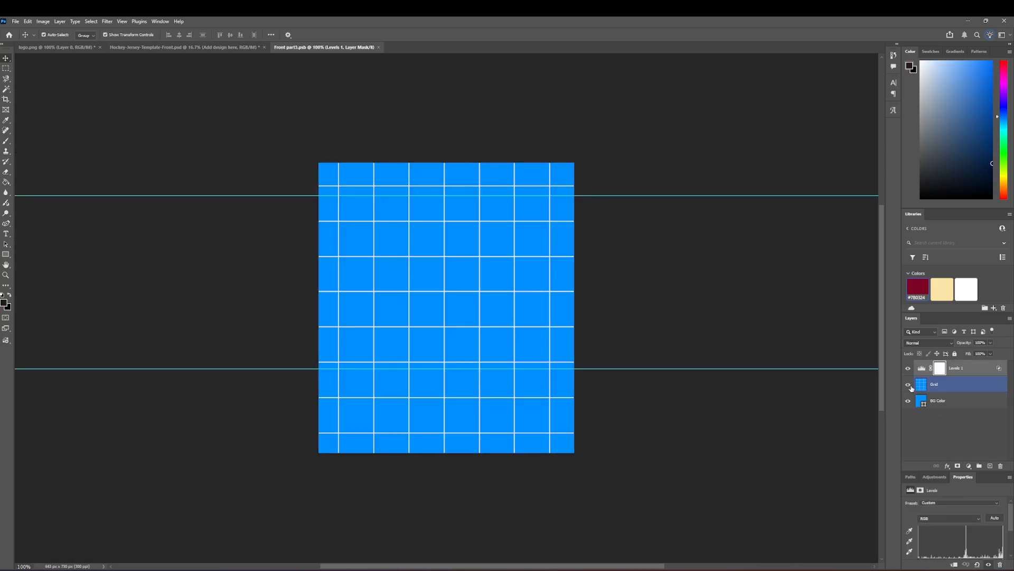
pyautogui.click(908, 384)
pyautogui.click(937, 400)
pyautogui.click(918, 288)
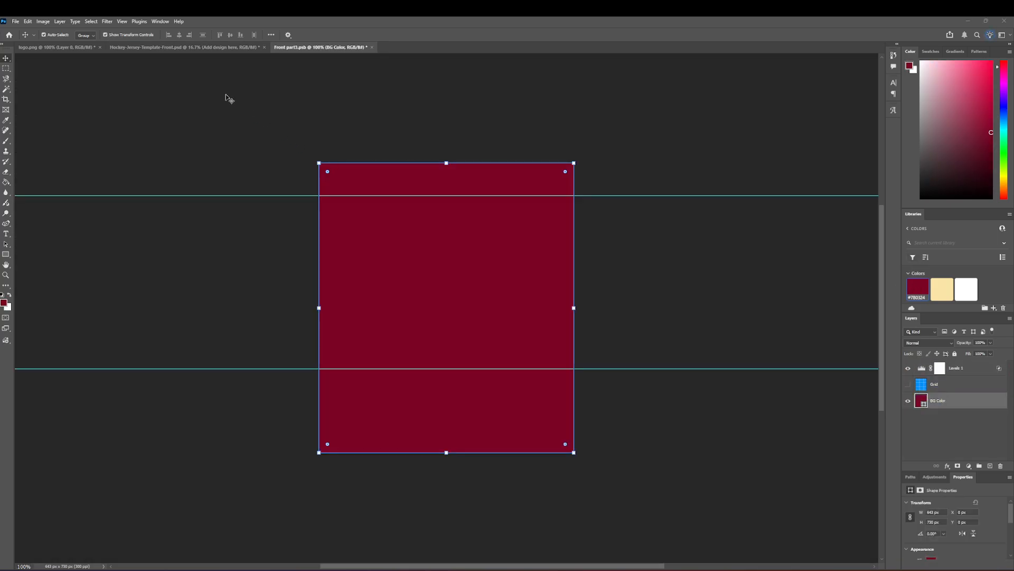
pyautogui.click(19, 21)
pyautogui.click(21, 40)
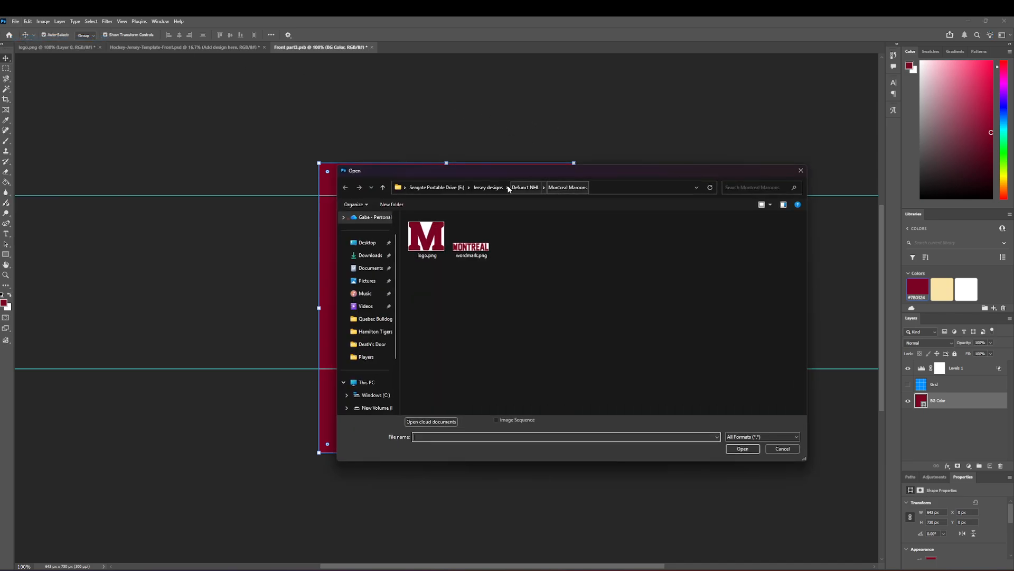
pyautogui.click(489, 187)
pyautogui.doubleClick(436, 271)
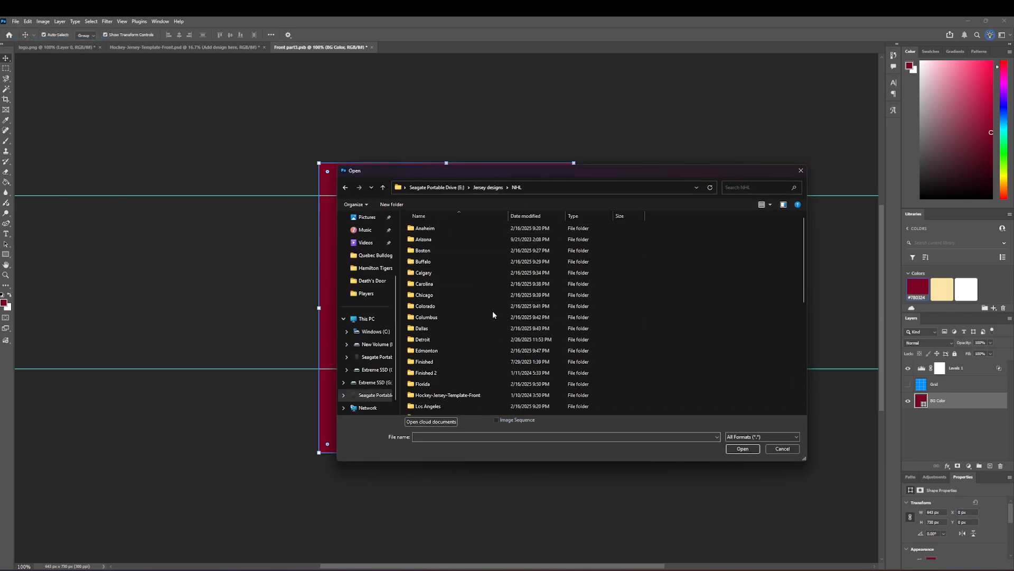
pyautogui.scroll(-5, 486, 338)
pyautogui.doubleClick(431, 410)
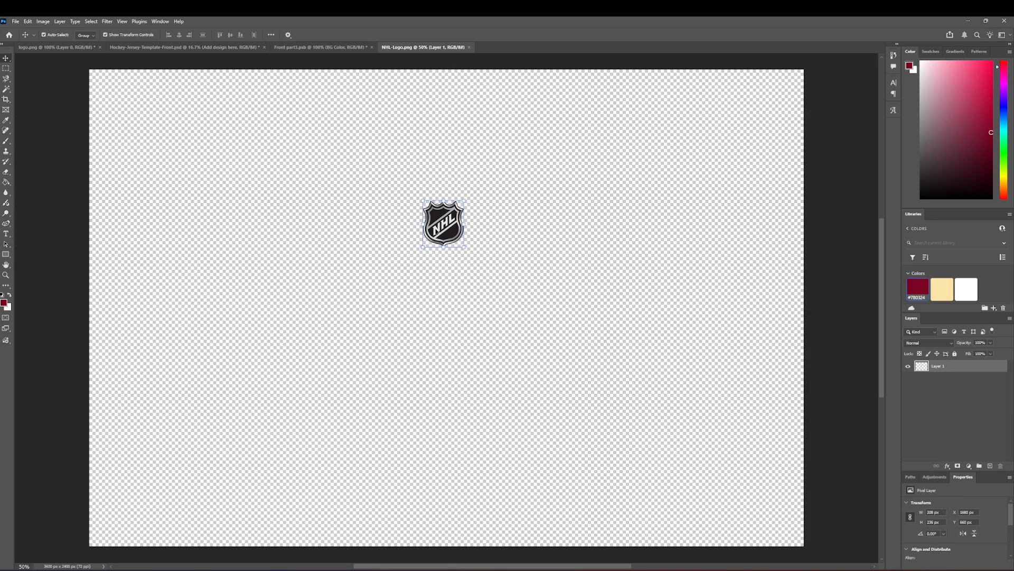
pyautogui.click(470, 47)
# - Open LNH logo.png from the NHL folder of the jersey designs and bring the logo into the collar's front part design
pyautogui.click(16, 21)
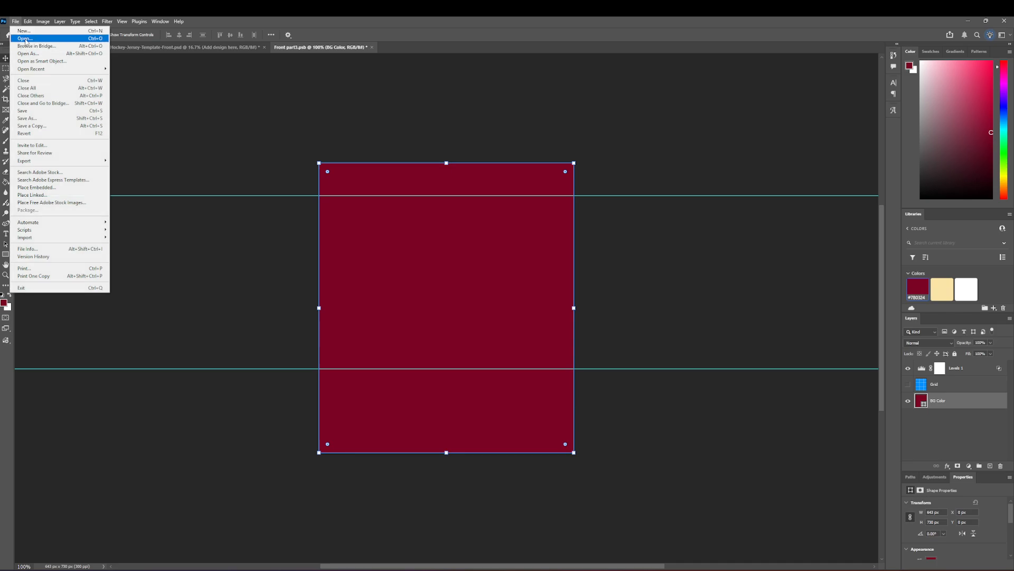
pyautogui.click(25, 38)
pyautogui.scroll(-5, 479, 364)
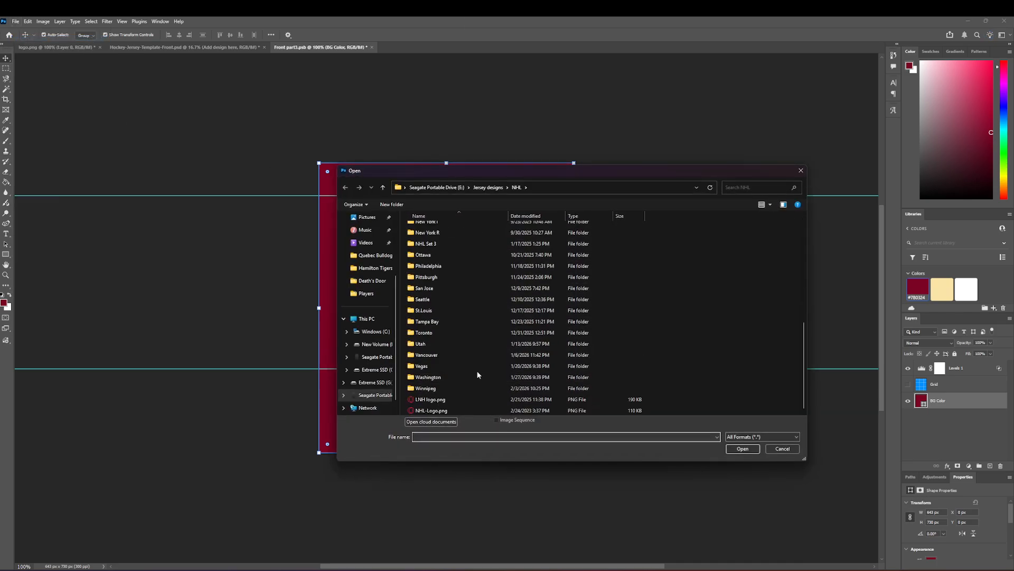
pyautogui.doubleClick(438, 400)
pyautogui.moveTo(453, 295); pyautogui.dragTo(425, 358)
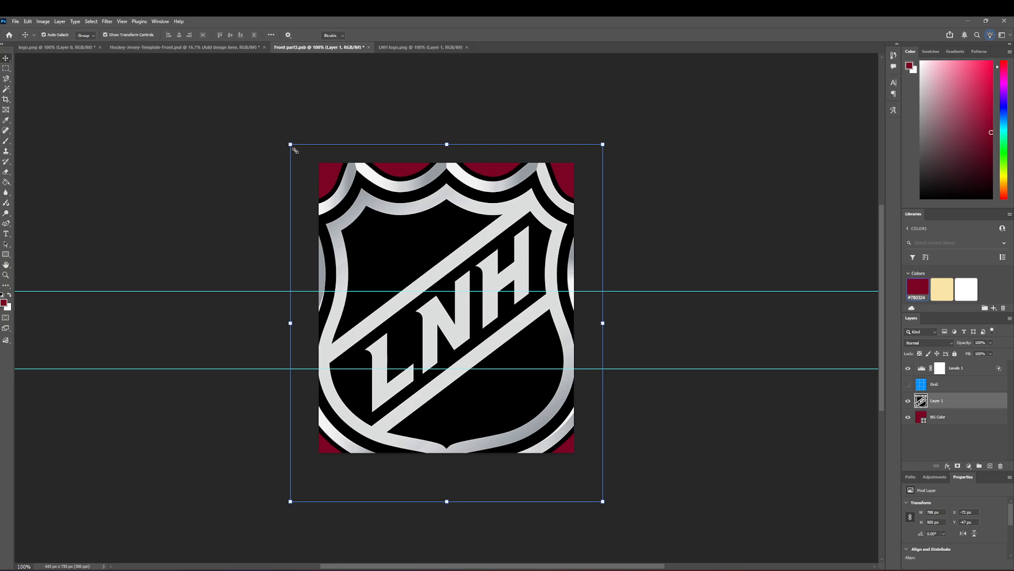
# - Scale the LNH logo down to about 27%, save the front part design, and check it on the jersey
pyautogui.moveTo(295, 150); pyautogui.dragTo(447, 280)
pyautogui.hotkey('ctrl', 's')
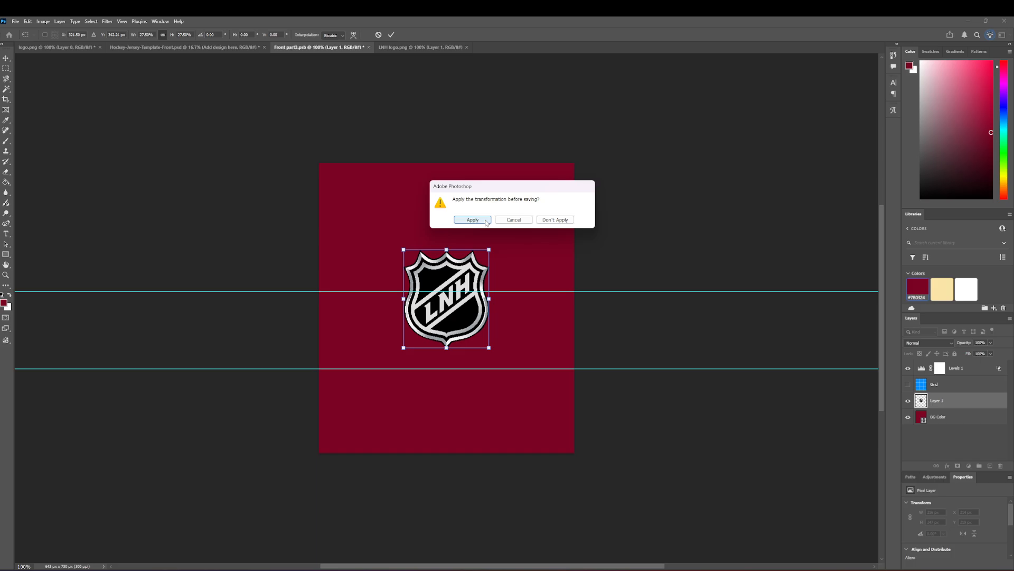
pyautogui.click(472, 219)
pyautogui.hotkey('ctrl', 'shift', 'Tab')
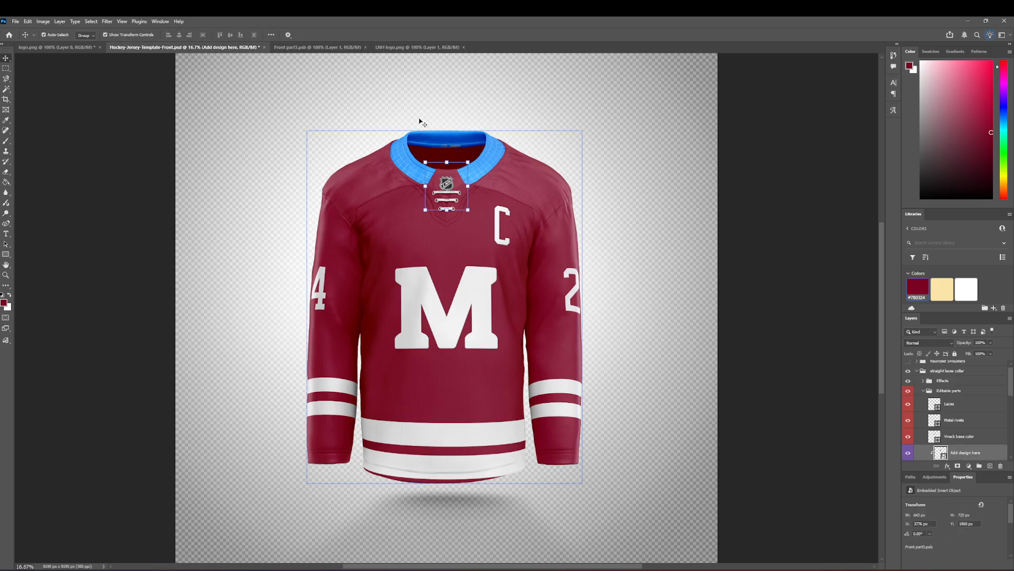
# - Shrink the LNH logo to about 80%, centre it on the upper guide, save, and check it on the jersey
pyautogui.click(338, 47)
pyautogui.moveTo(402, 252); pyautogui.dragTo(420, 269)
pyautogui.moveTo(460, 316); pyautogui.dragTo(452, 300)
pyautogui.hotkey('ctrl', 's')
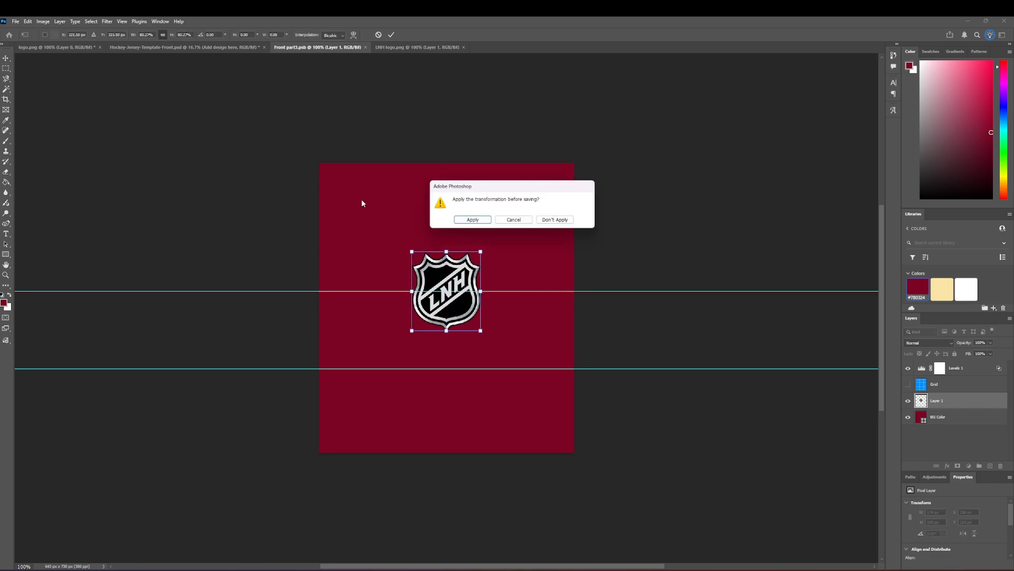
pyautogui.click(472, 220)
pyautogui.click(193, 47)
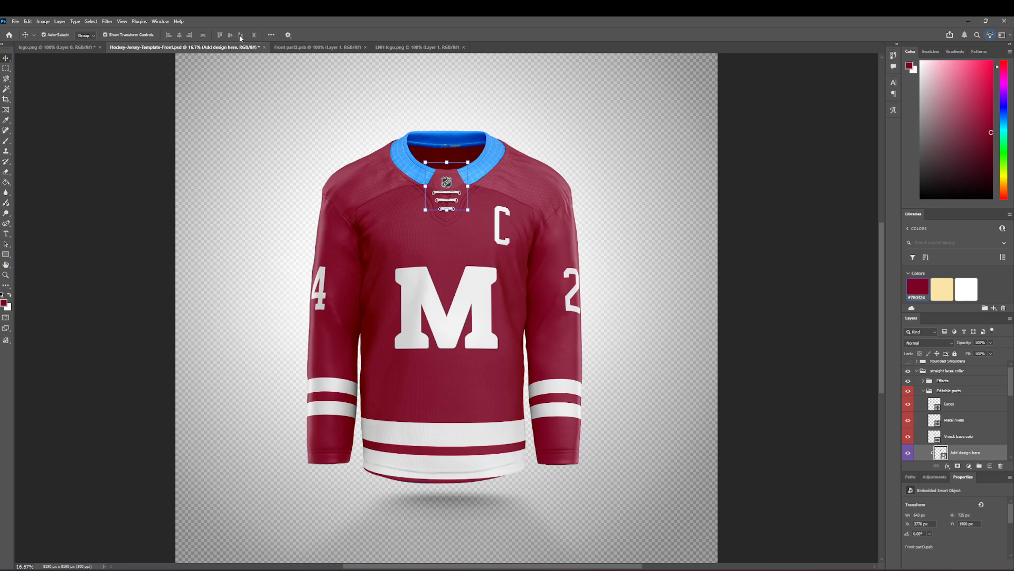
# - Draw a white rectangle about 777 by 265 px across the front part's upper edge, save, and close the logo and design files
pyautogui.click(338, 47)
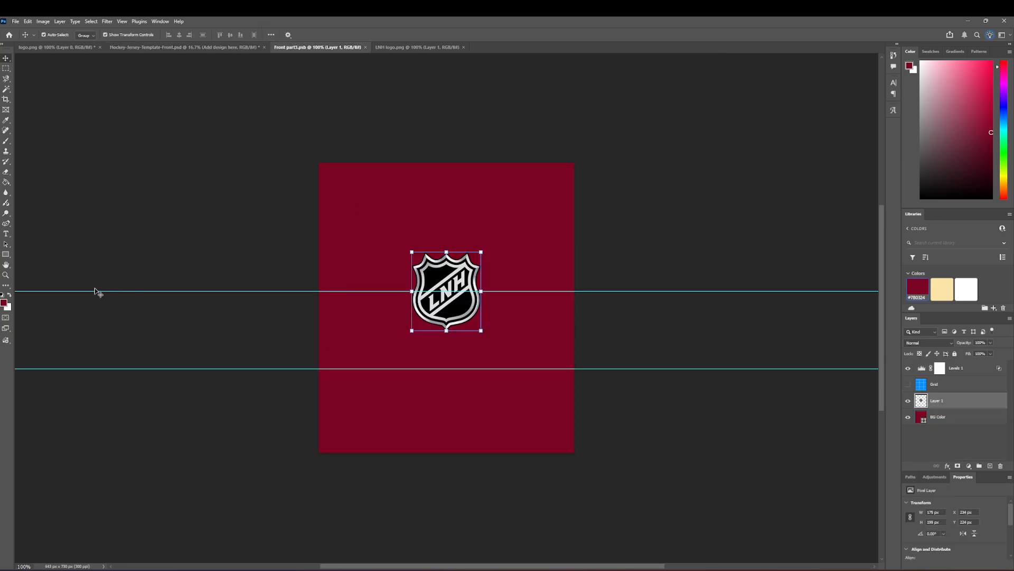
pyautogui.click(5, 254)
pyautogui.moveTo(284, 139)
pyautogui.mouseDown()
pyautogui.moveTo(578, 227)
pyautogui.moveTo(593, 244)
pyautogui.mouseUp()
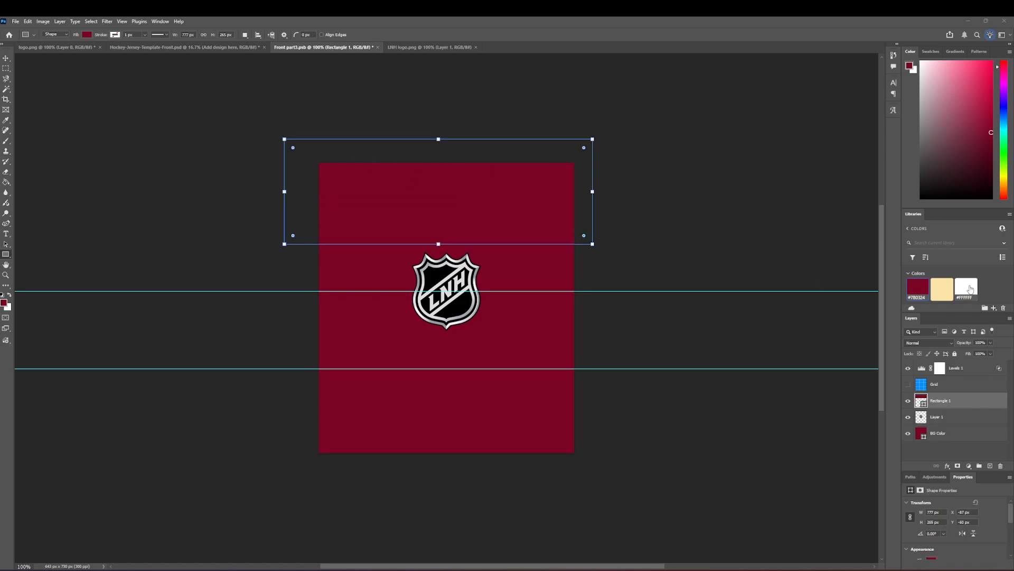
pyautogui.click(970, 289)
pyautogui.hotkey('ctrl', 's')
pyautogui.click(472, 48)
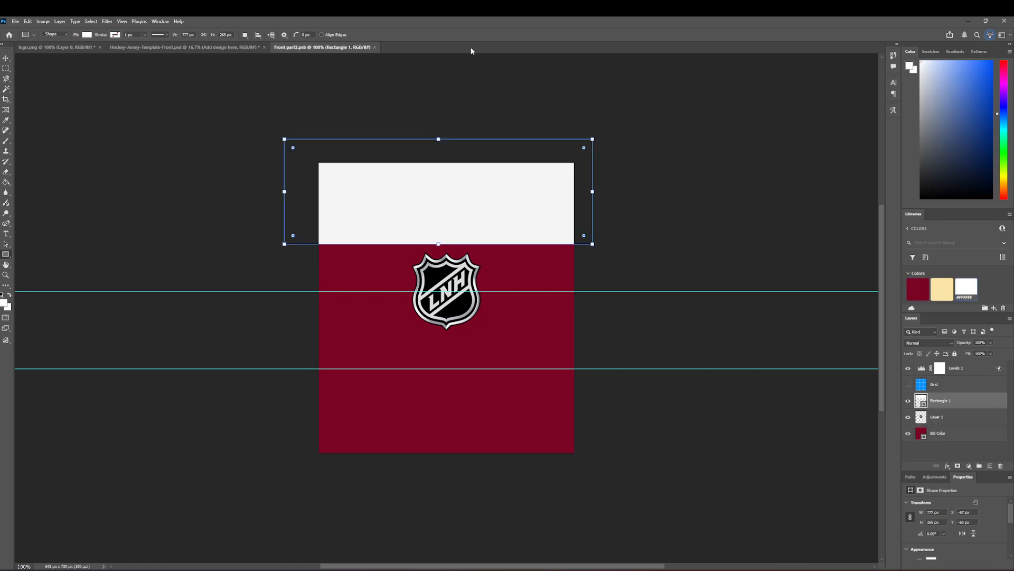
pyautogui.click(373, 48)
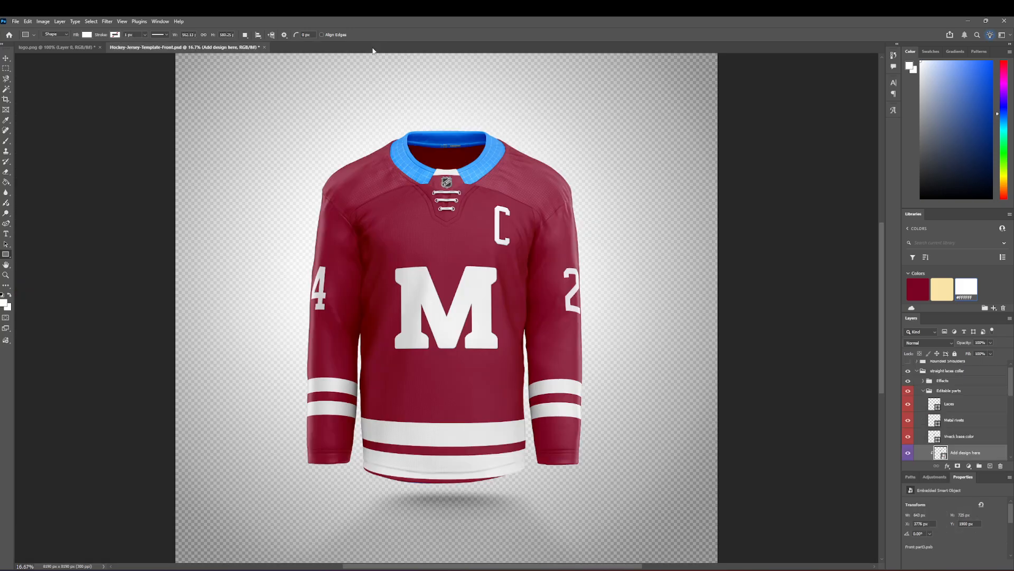
# - Reopen the collar's front part design, shorten the white rectangle to about 231 px high, save, and close it after checking the jersey
pyautogui.doubleClick(940, 453)
pyautogui.moveTo(438, 243); pyautogui.dragTo(438, 229)
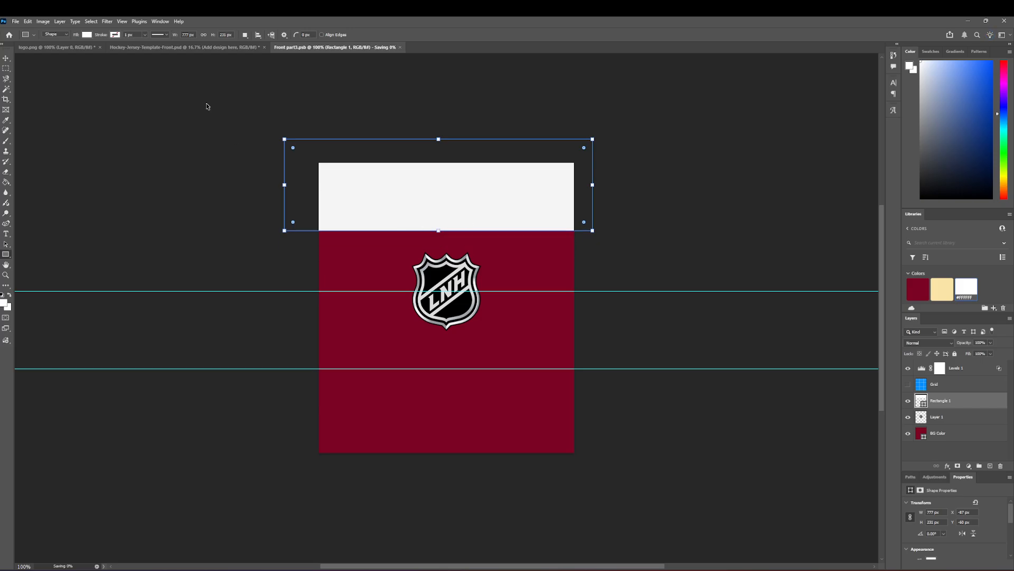
pyautogui.hotkey('ctrl', 's')
pyautogui.click(217, 51)
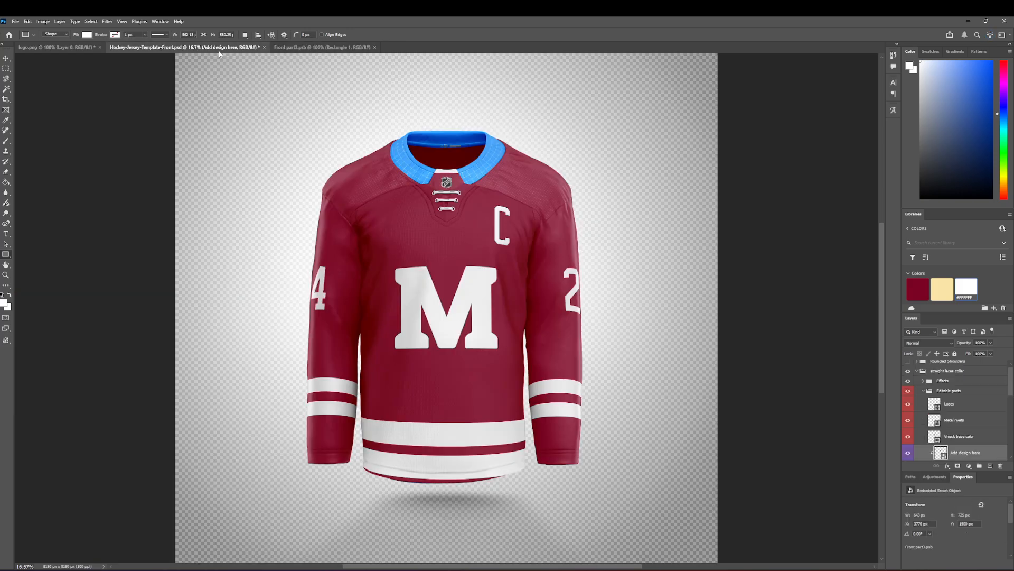
pyautogui.click(375, 48)
# - Collapse the straight laces collar's Editable parts and Shadows groups
pyautogui.scroll(-3, 990, 426)
pyautogui.scroll(3, 941, 418)
pyautogui.click(921, 392)
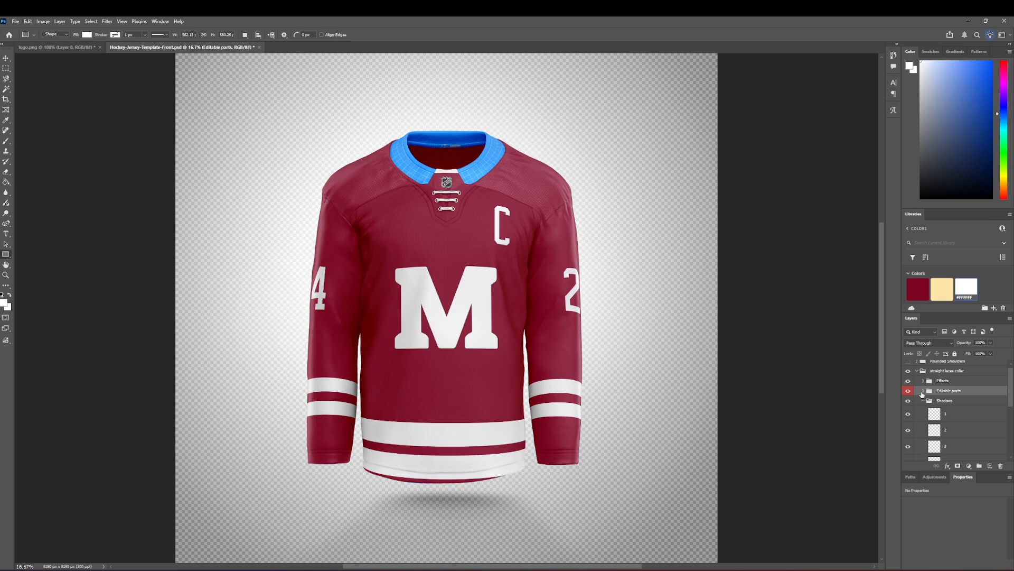
pyautogui.click(924, 401)
# - Expand the Main Collar group among the main jersey's editable parts and recolour the collar edge white
pyautogui.scroll(-2, 941, 408)
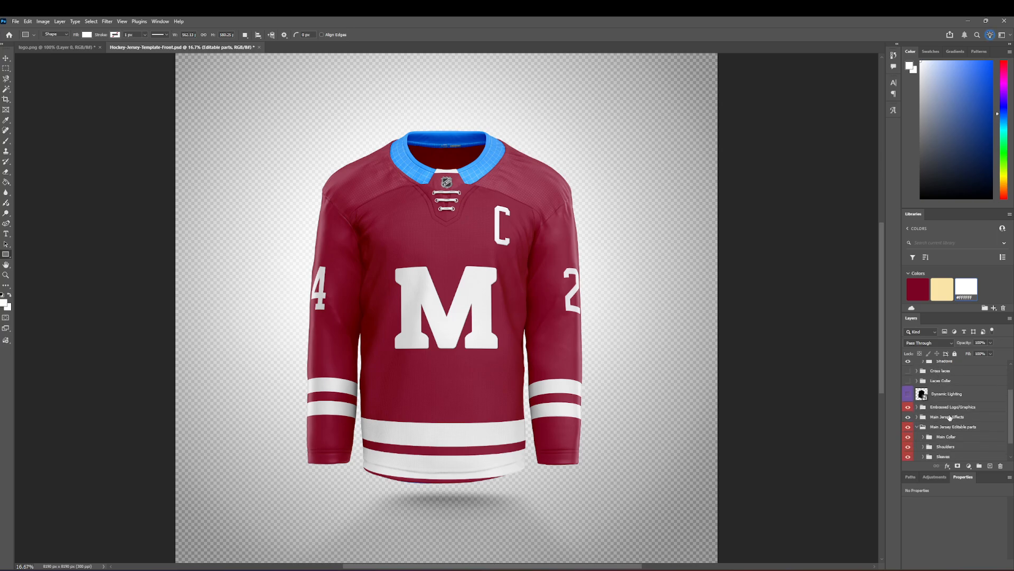
pyautogui.scroll(-1, 924, 442)
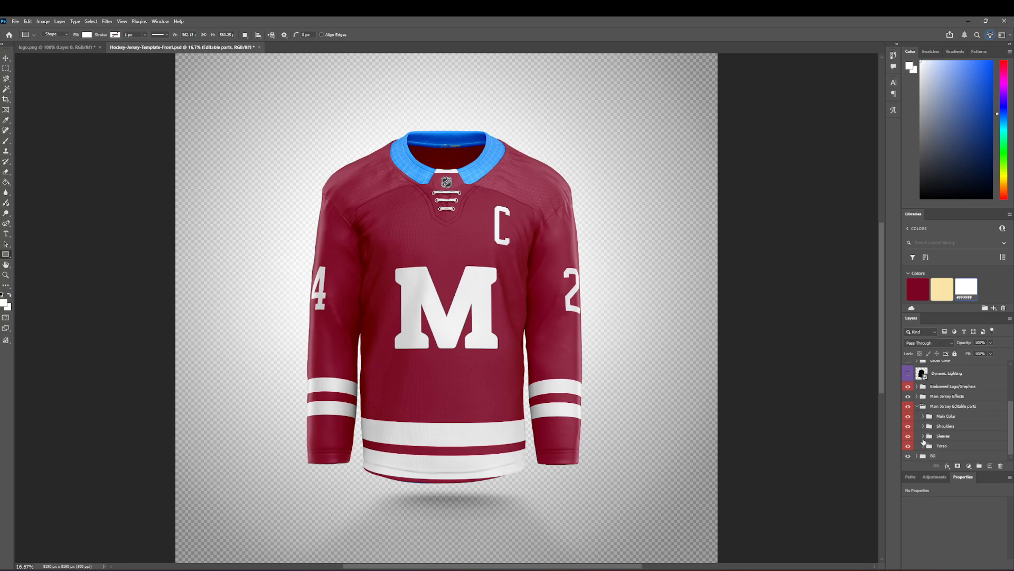
pyautogui.click(924, 417)
pyautogui.click(954, 389)
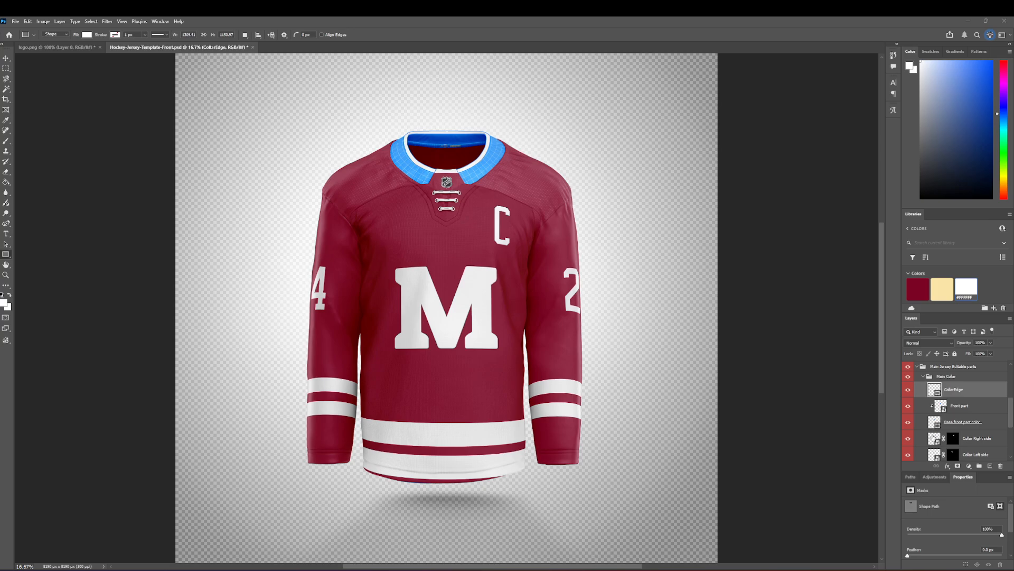
# - Open the collar right side's design, hide its grid, recolour the background white, and close it with the changes saved
pyautogui.doubleClick(934, 438)
pyautogui.click(908, 374)
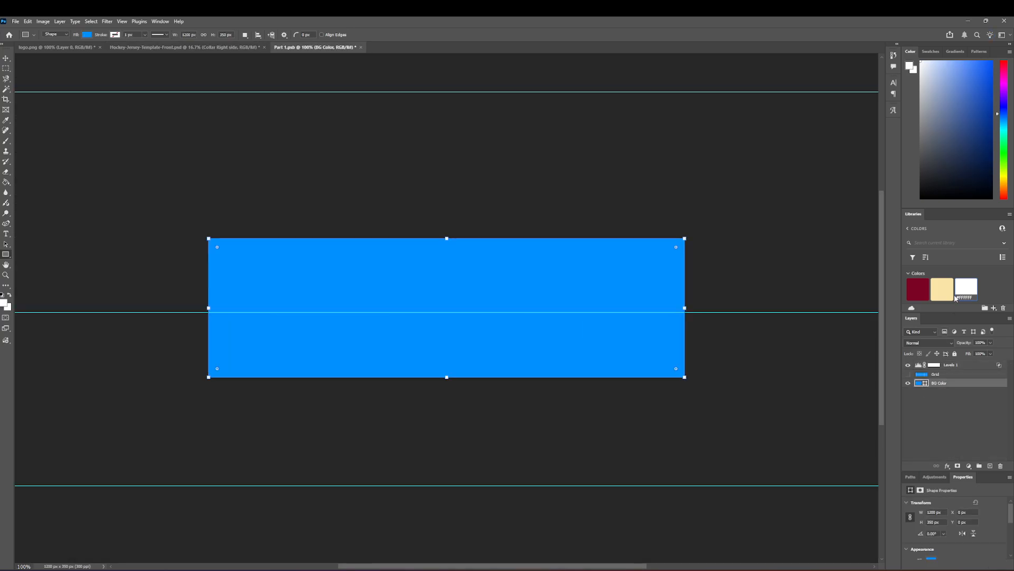
pyautogui.click(965, 294)
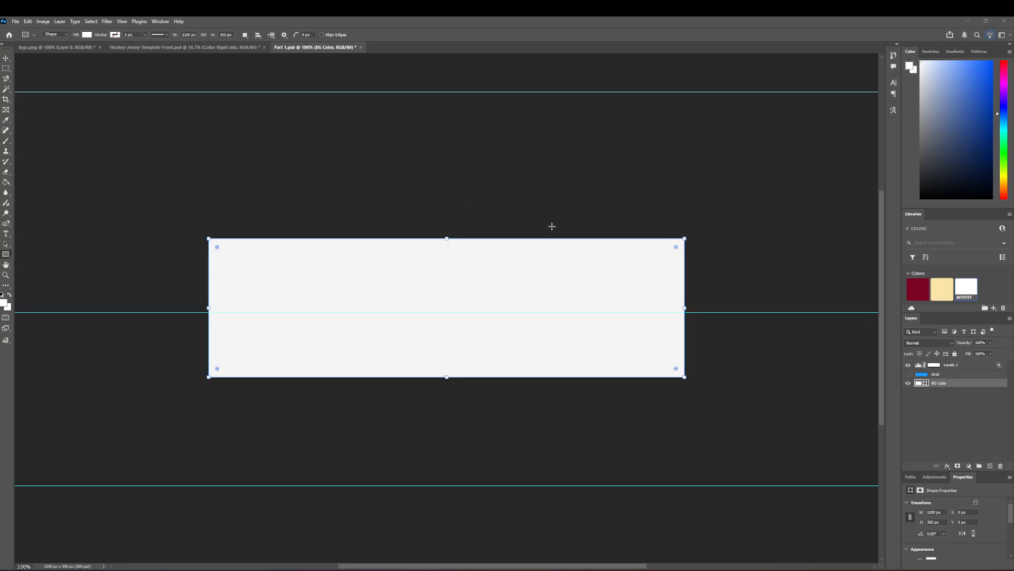
pyautogui.click(362, 48)
pyautogui.click(472, 220)
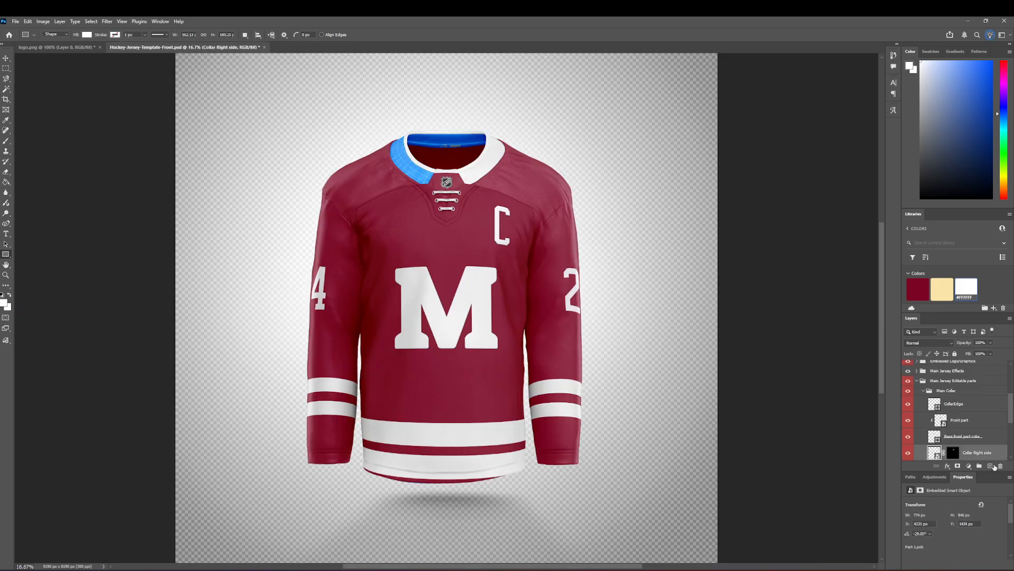
# - Open the collar left side's design, hide its grid, recolour the background white, and close it with the changes saved
pyautogui.scroll(-3, 961, 423)
pyautogui.doubleClick(934, 399)
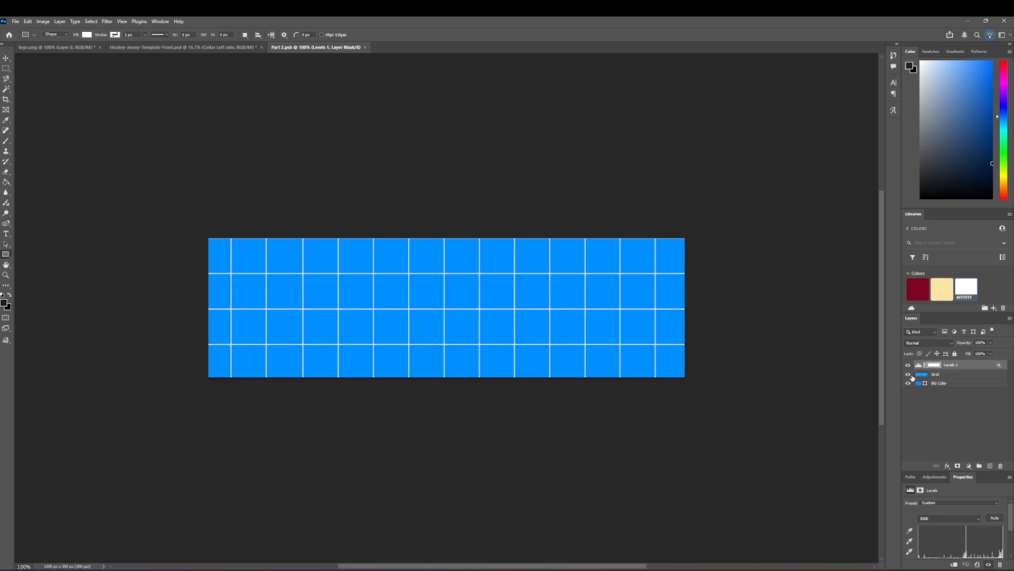
pyautogui.click(909, 375)
pyautogui.click(951, 383)
pyautogui.click(967, 288)
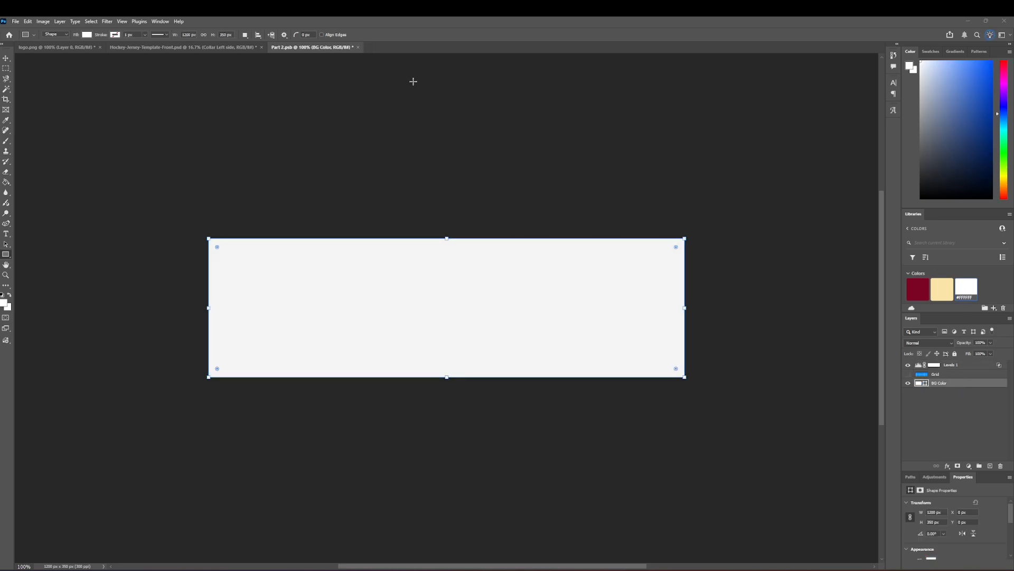
pyautogui.click(357, 47)
pyautogui.press('Return')
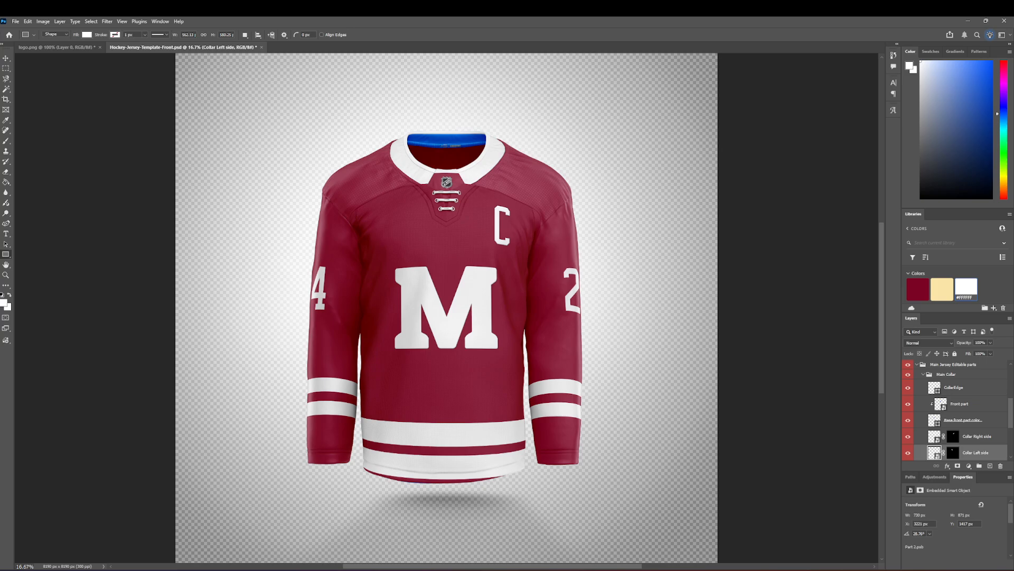
# - Open the collar's back stripe design and set its adidas logo and size label graphics to white
pyautogui.scroll(-3, 965, 416)
pyautogui.click(933, 398)
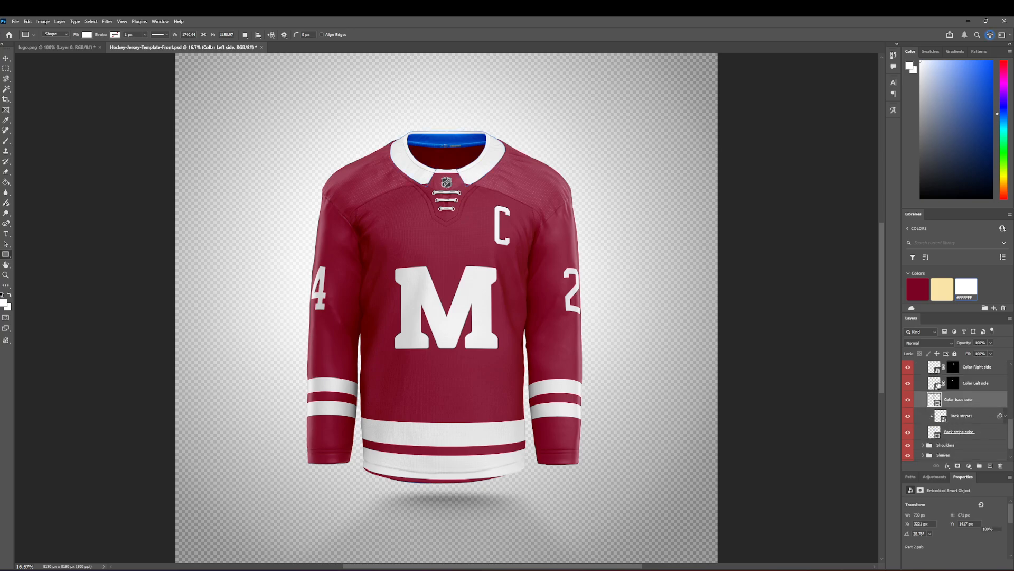
pyautogui.click(940, 416)
pyautogui.doubleClick(940, 415)
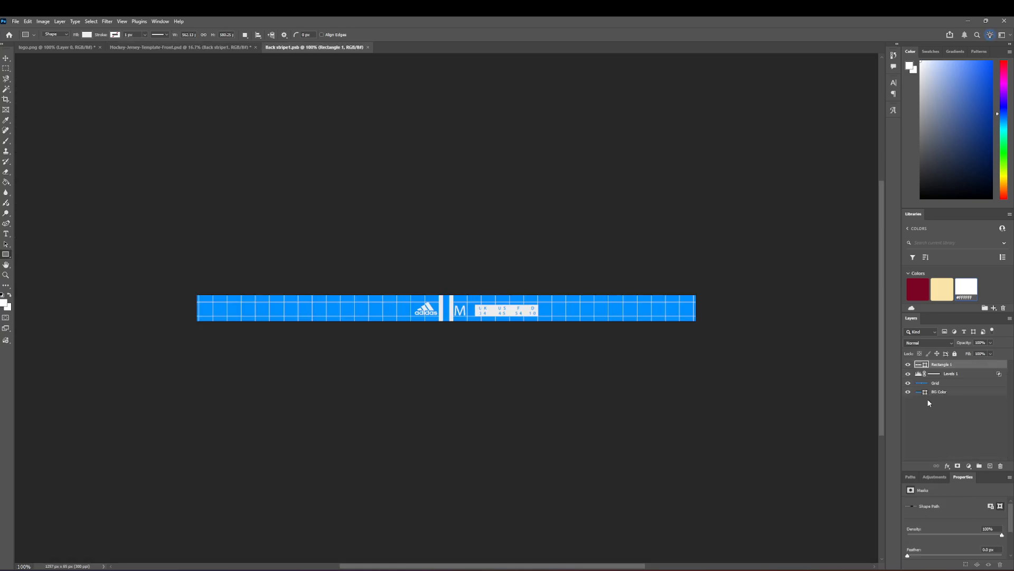
pyautogui.click(927, 294)
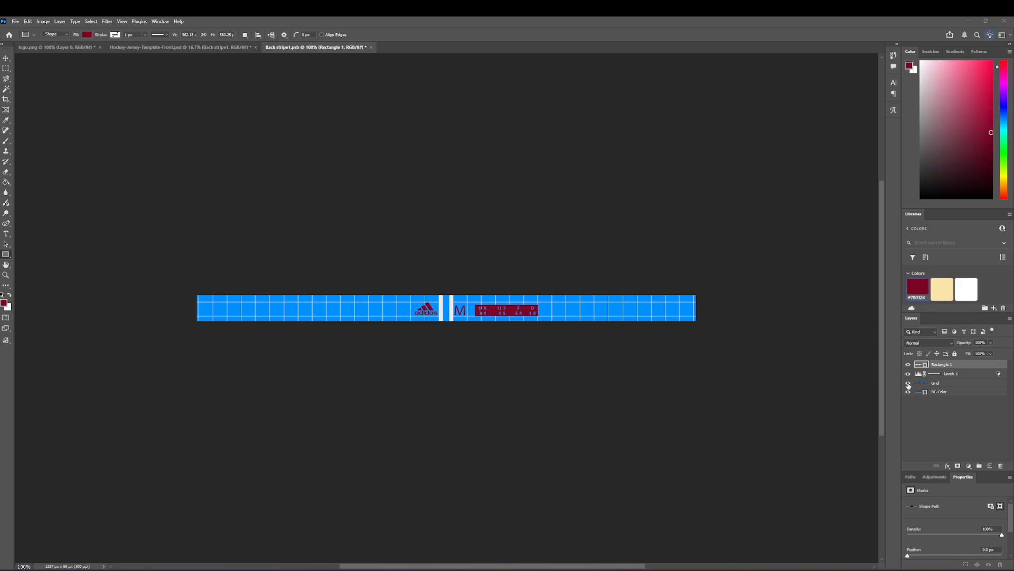
pyautogui.click(965, 296)
# - Hide the collar back stripe design's grid, recolour its background dark red #7B0324, and close it with the changes saved
pyautogui.click(908, 383)
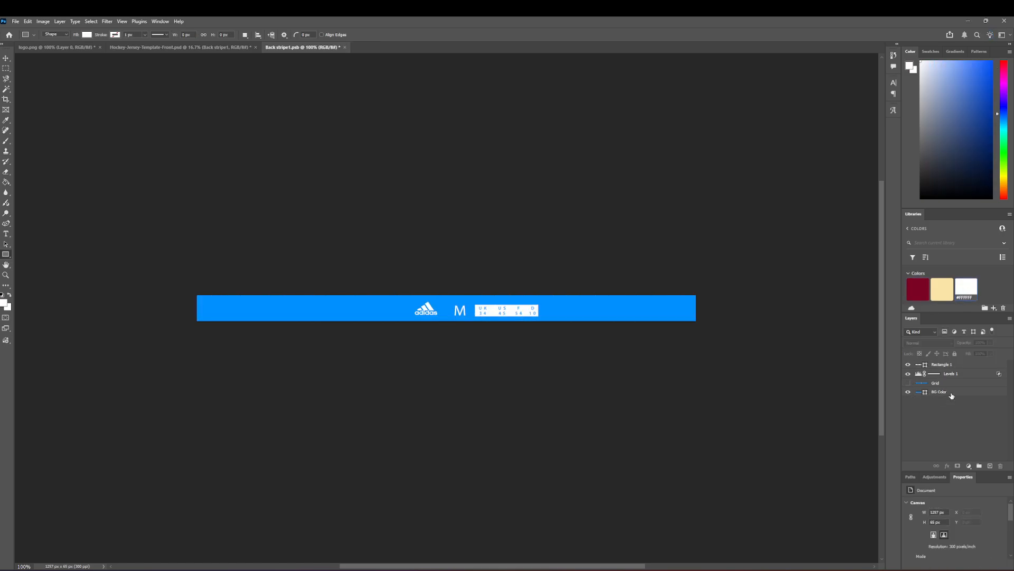
pyautogui.click(939, 391)
pyautogui.click(917, 289)
pyautogui.click(364, 47)
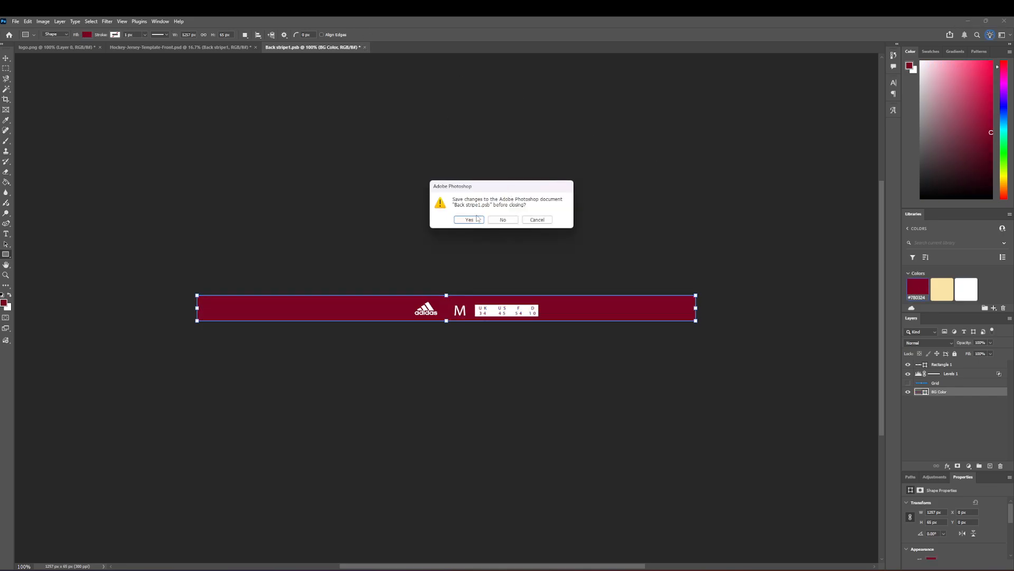
pyautogui.click(475, 218)
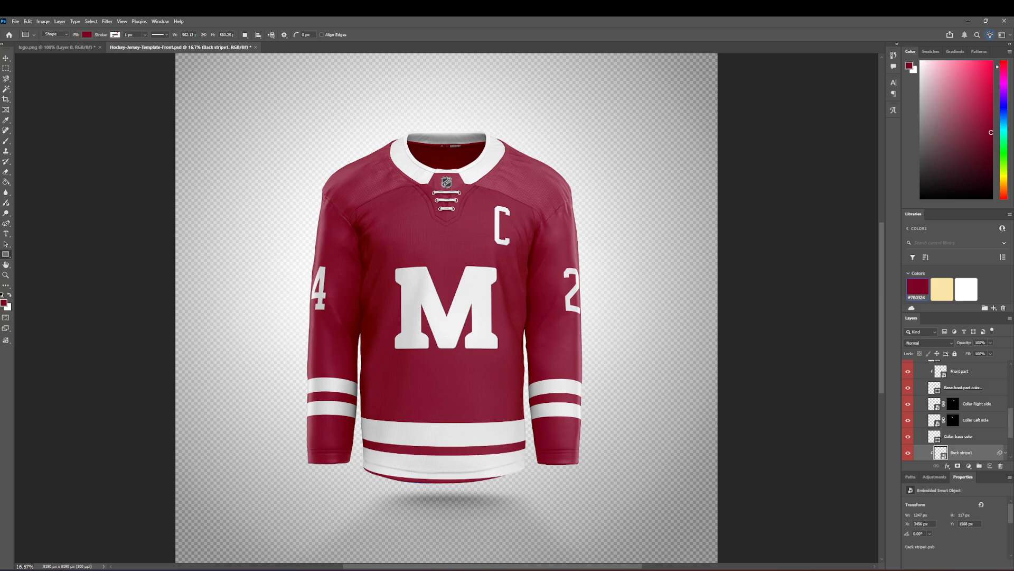
# - Export the finished jersey mockup as the PNG file "Jersey Dark" in the Montreal Maroons folder under Defunct NHL
pyautogui.click(10, 58)
pyautogui.click(256, 115)
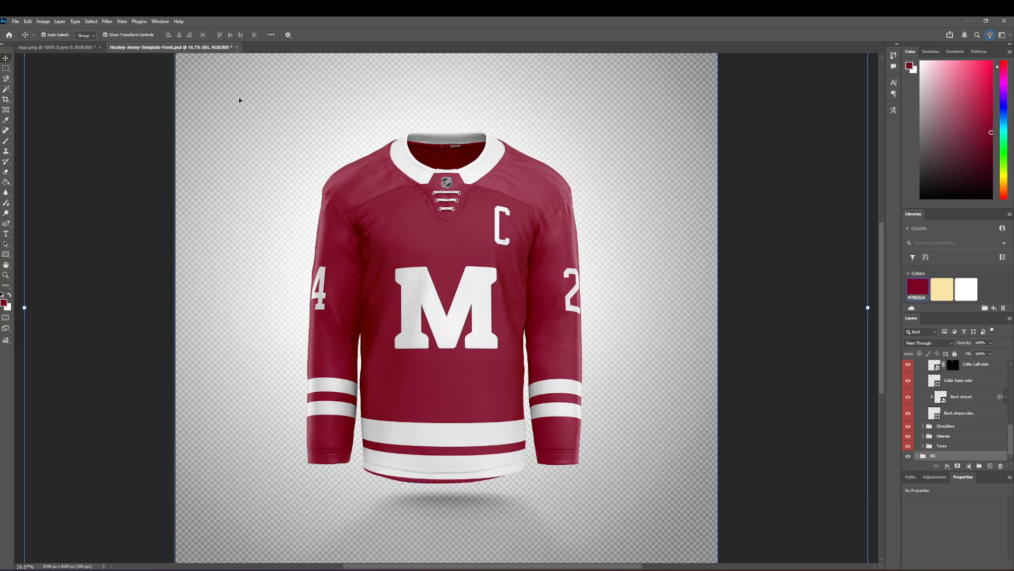
pyautogui.click(15, 21)
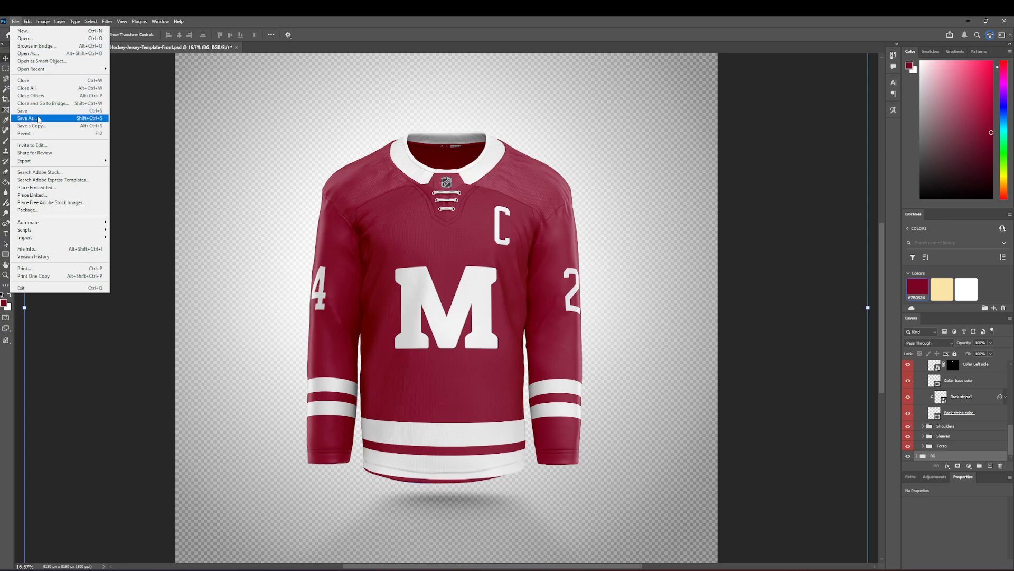
pyautogui.click(134, 103)
pyautogui.click(14, 22)
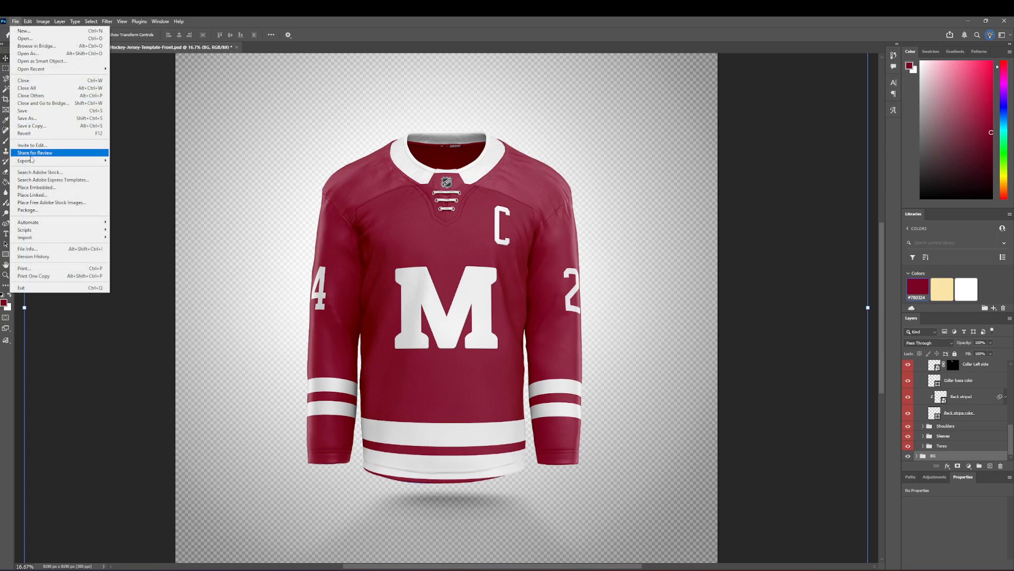
pyautogui.moveTo(25, 161)
pyautogui.click(154, 168)
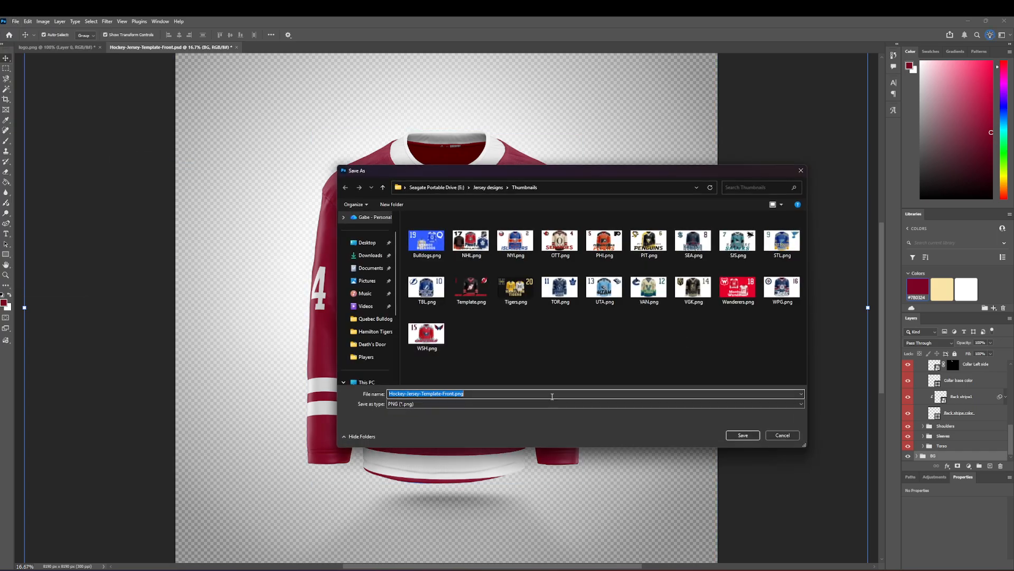
pyautogui.click(488, 187)
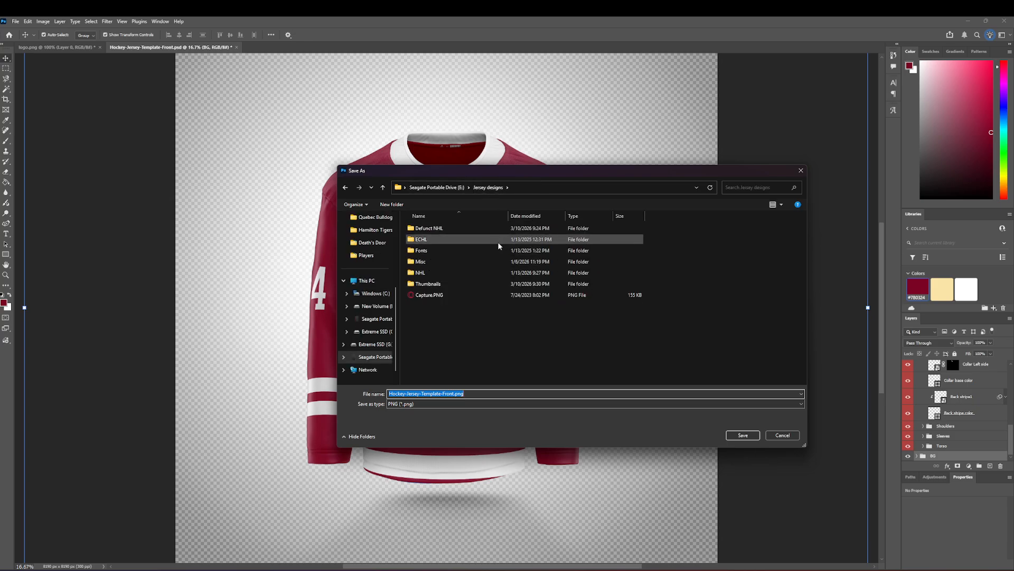
pyautogui.doubleClick(438, 229)
pyautogui.doubleClick(458, 240)
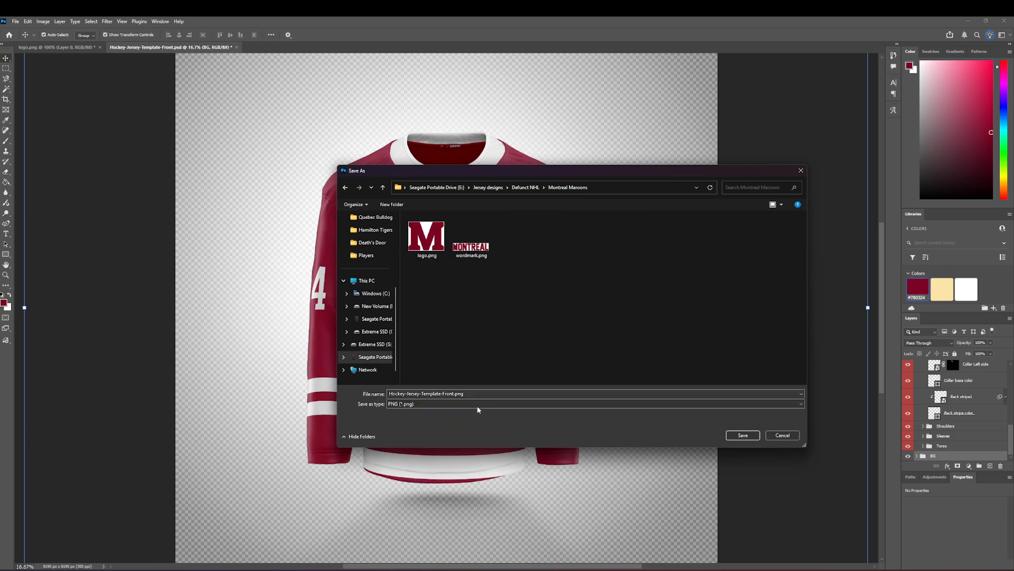
pyautogui.write('Je')
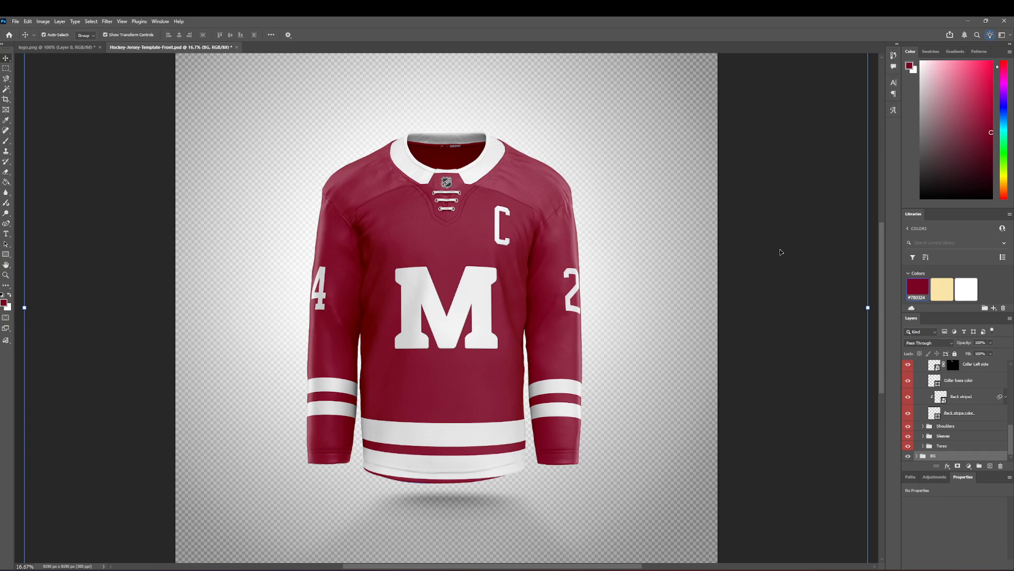
# - Close the logo.png document without saving its changes
pyautogui.click(55, 47)
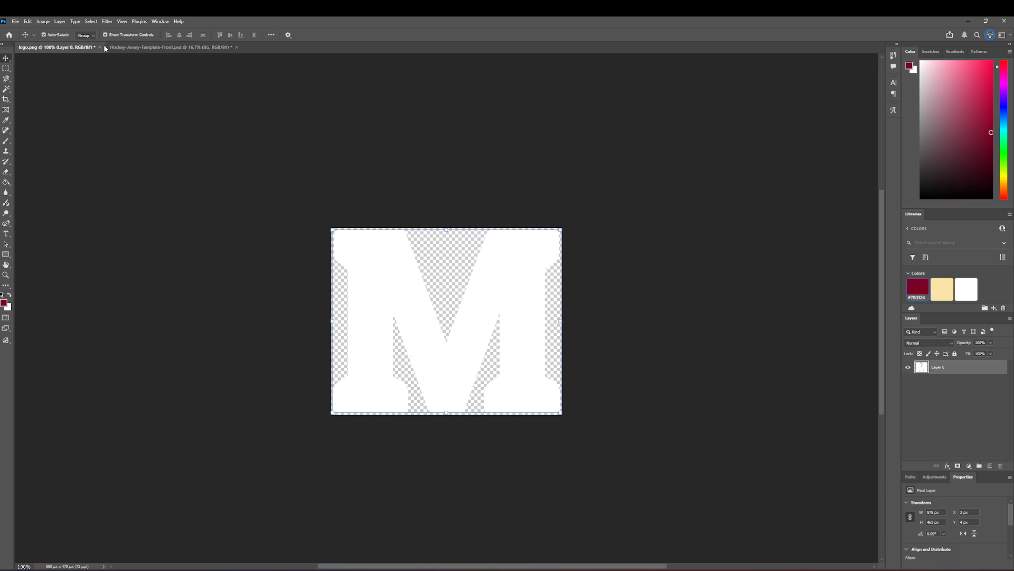
pyautogui.click(98, 47)
pyautogui.click(503, 221)
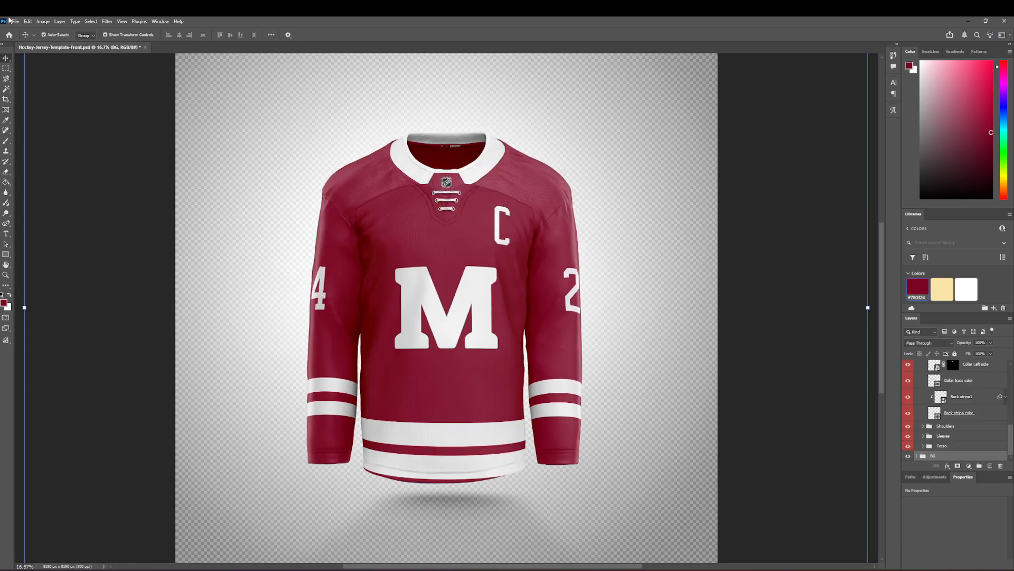
# - Open wordmark.png from the Montreal Maroons folder under Defunct NHL
pyautogui.click(15, 21)
pyautogui.click(24, 38)
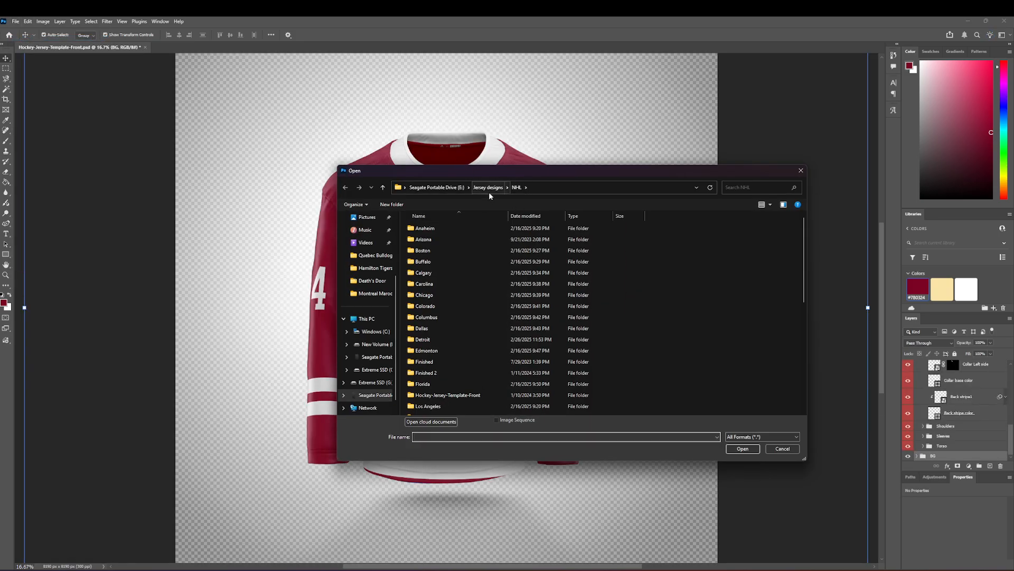
pyautogui.doubleClick(442, 229)
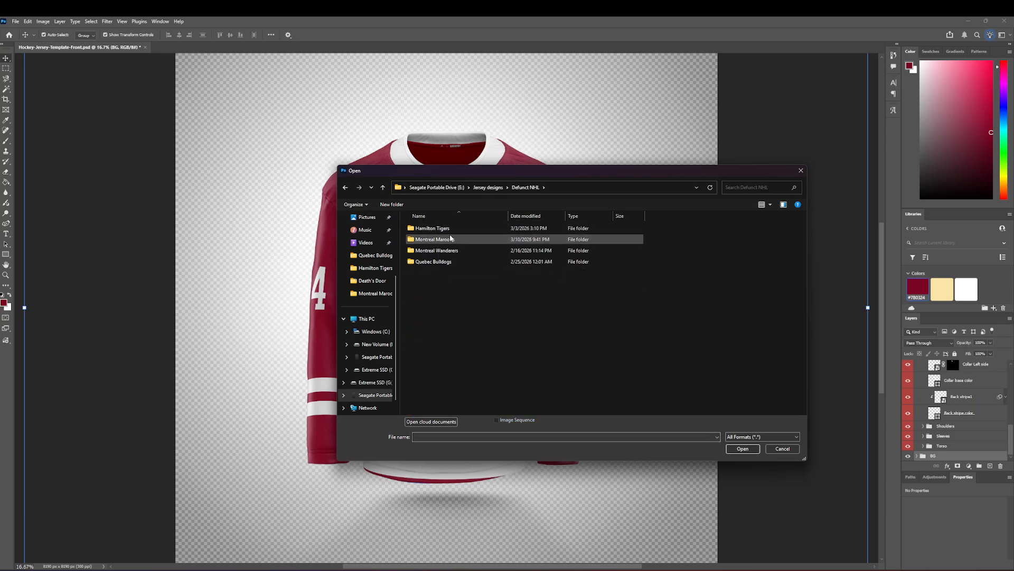
pyautogui.doubleClick(441, 250)
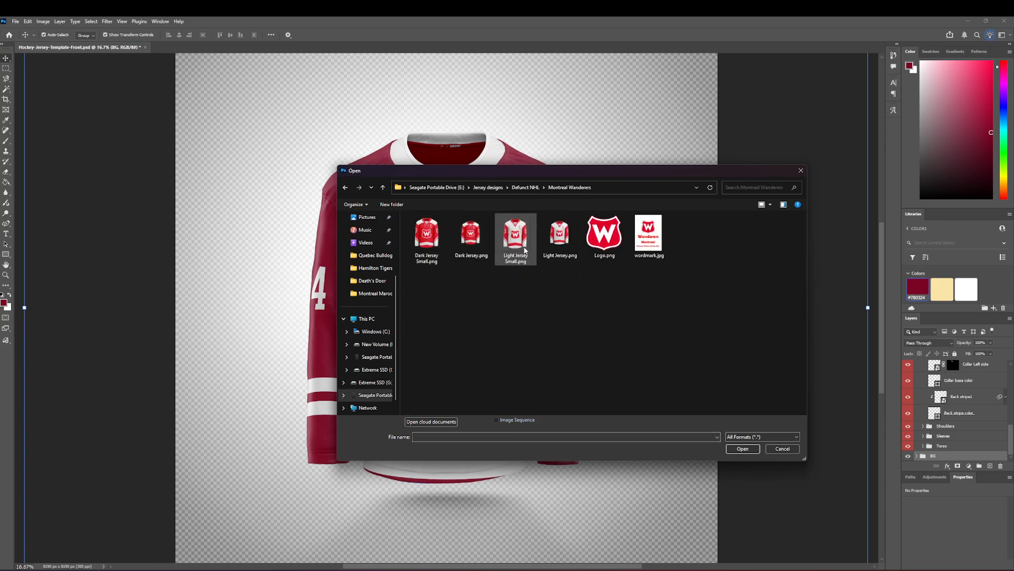
pyautogui.click(526, 187)
pyautogui.doubleClick(454, 240)
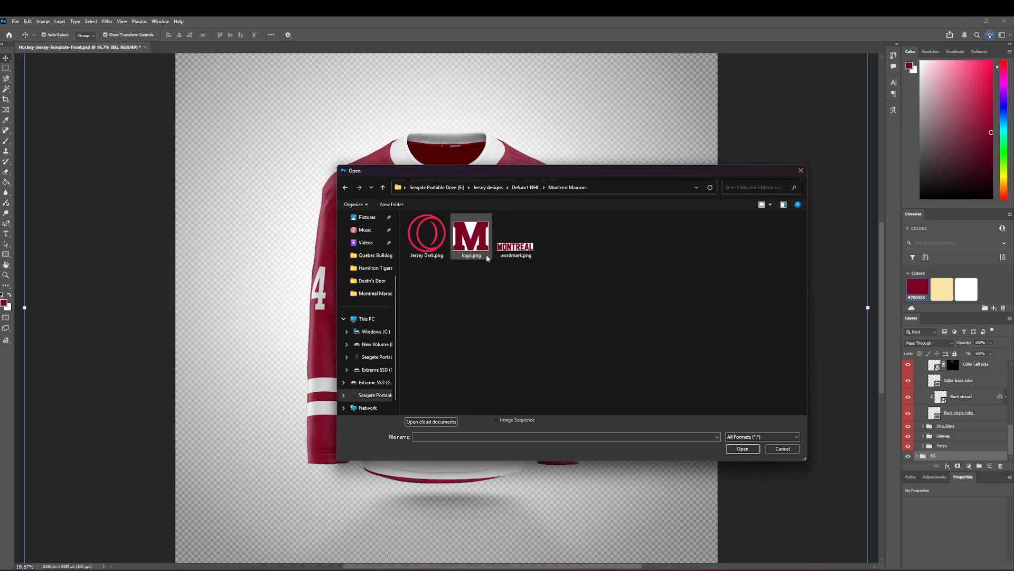
pyautogui.doubleClick(522, 245)
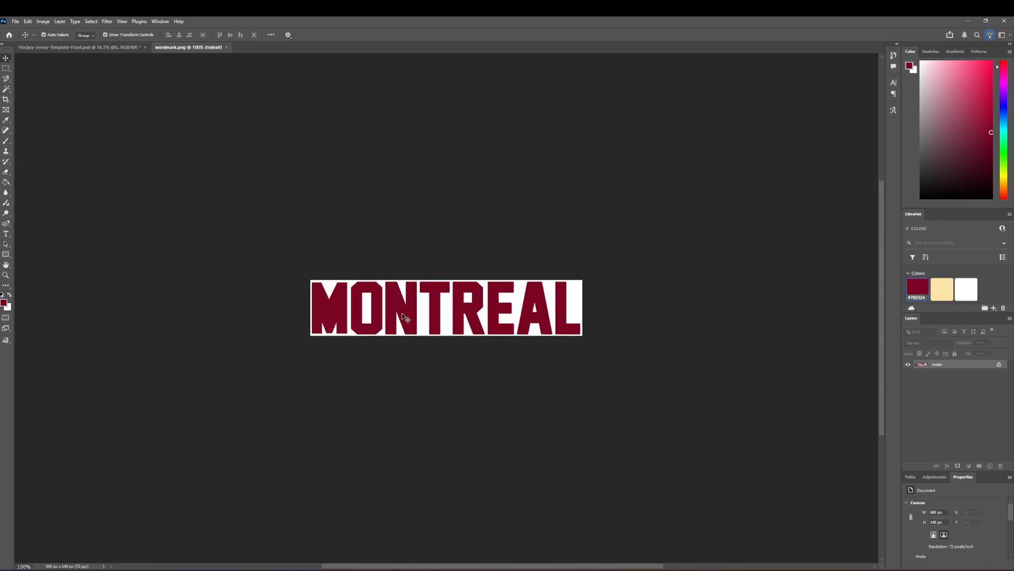
# - Select the white background around the MONTREAL letters with the Magic Wand and convert the image to RGB colour mode
pyautogui.click(6, 89)
pyautogui.click(352, 286)
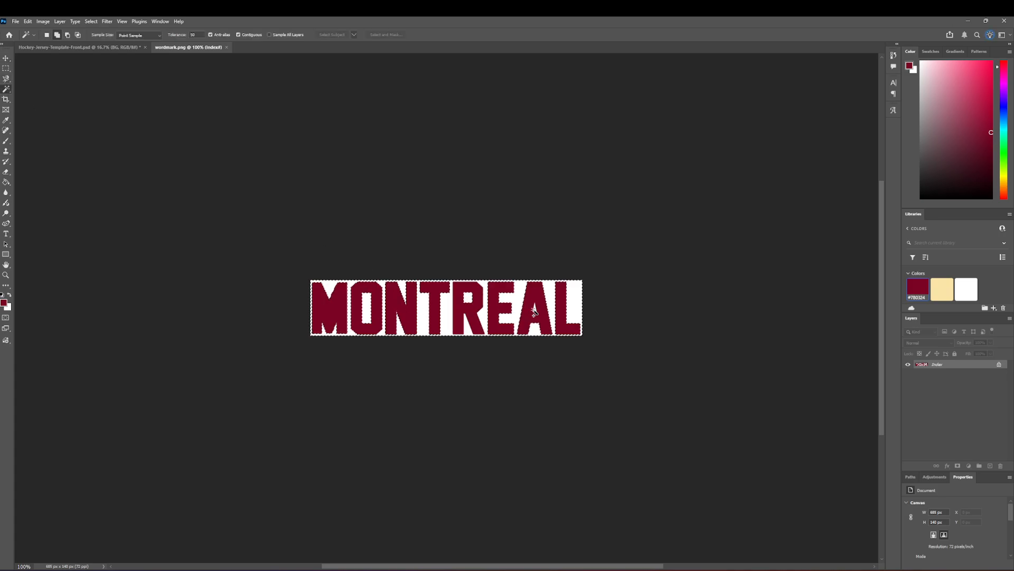
pyautogui.click(43, 21)
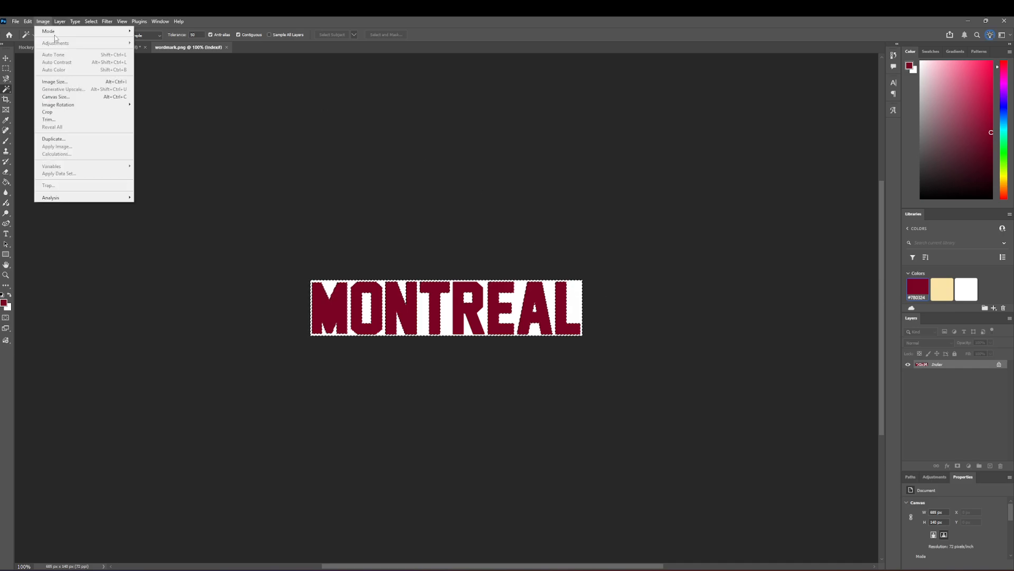
pyautogui.moveTo(105, 31)
pyautogui.click(154, 61)
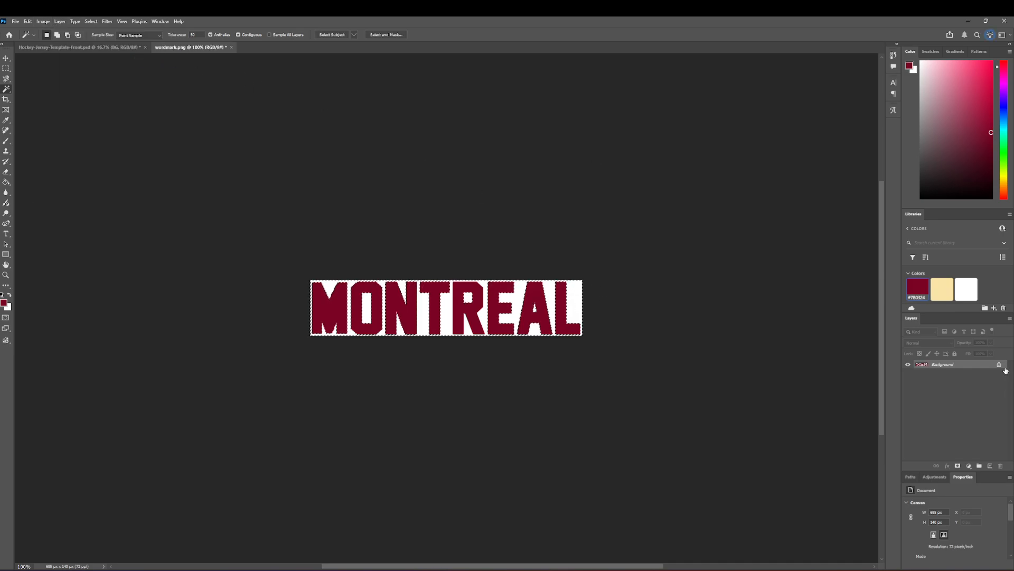
# - Unlock the wordmark layer, remove the selected white background so only the MONTREAL letters remain, and clear the selection
pyautogui.click(6, 172)
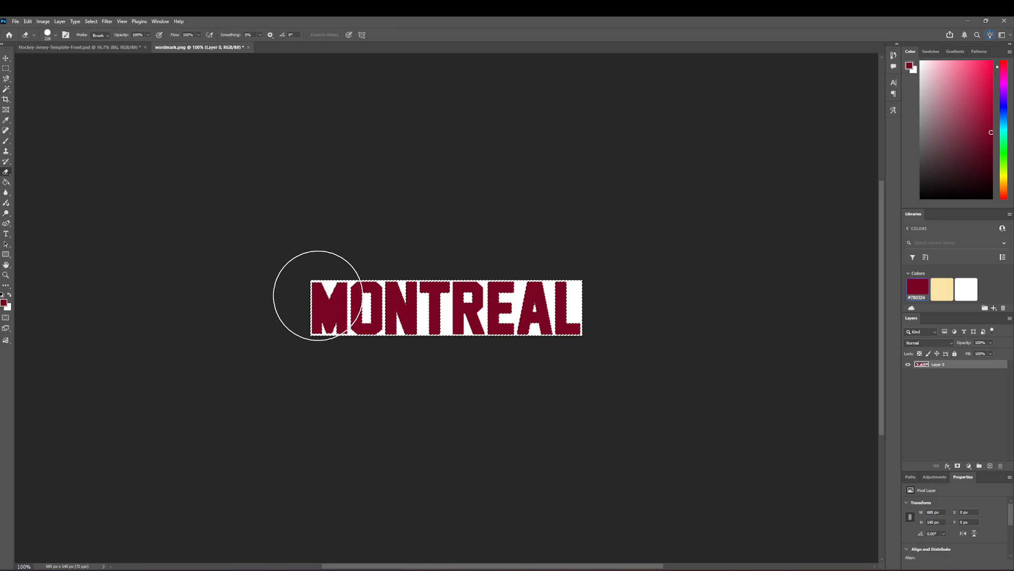
pyautogui.moveTo(317, 294)
pyautogui.mouseDown()
pyautogui.moveTo(505, 313)
pyautogui.moveTo(530, 360)
pyautogui.moveTo(557, 295)
pyautogui.mouseUp()
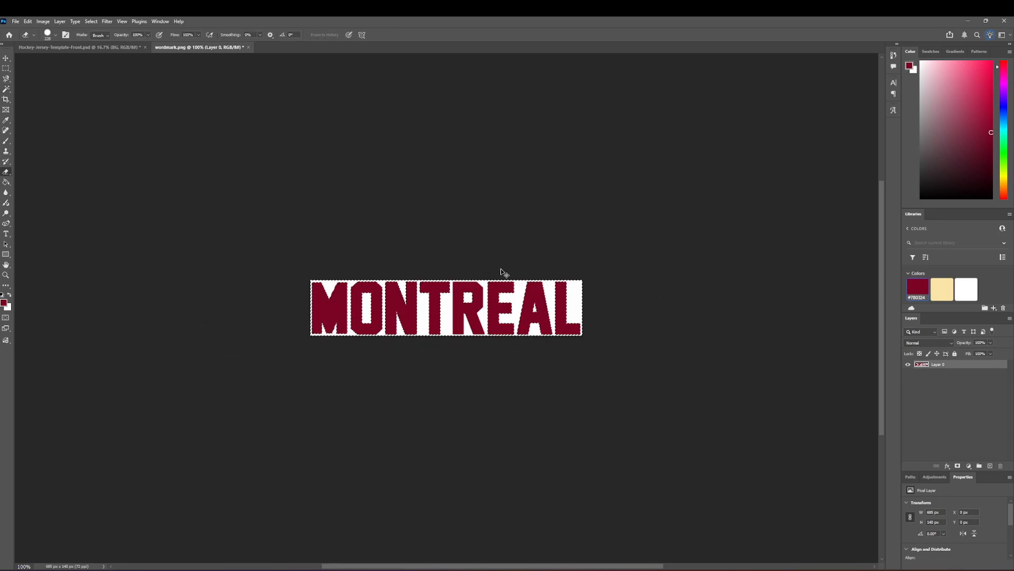
pyautogui.click(6, 88)
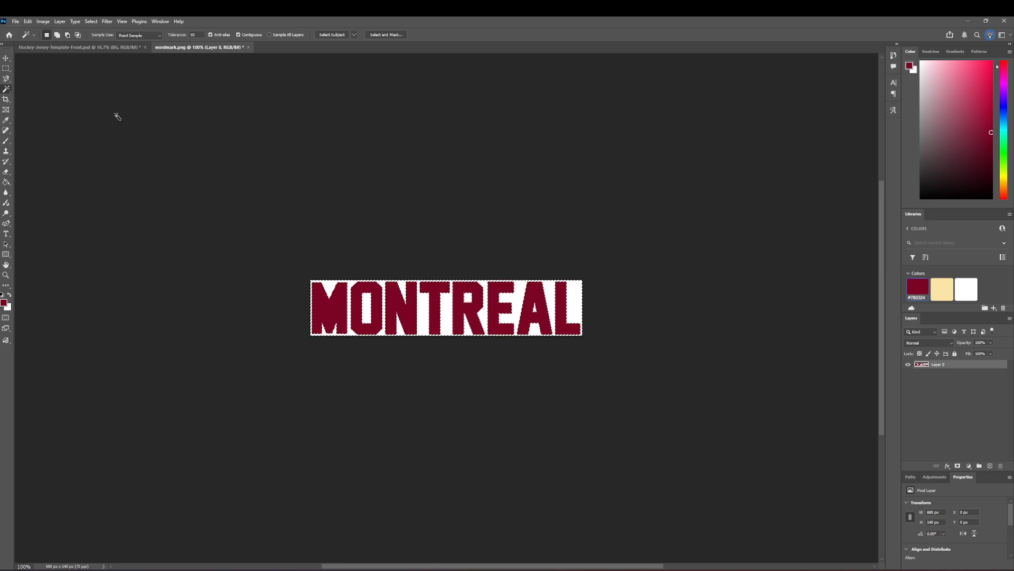
pyautogui.click(6, 172)
pyautogui.press('Delete')
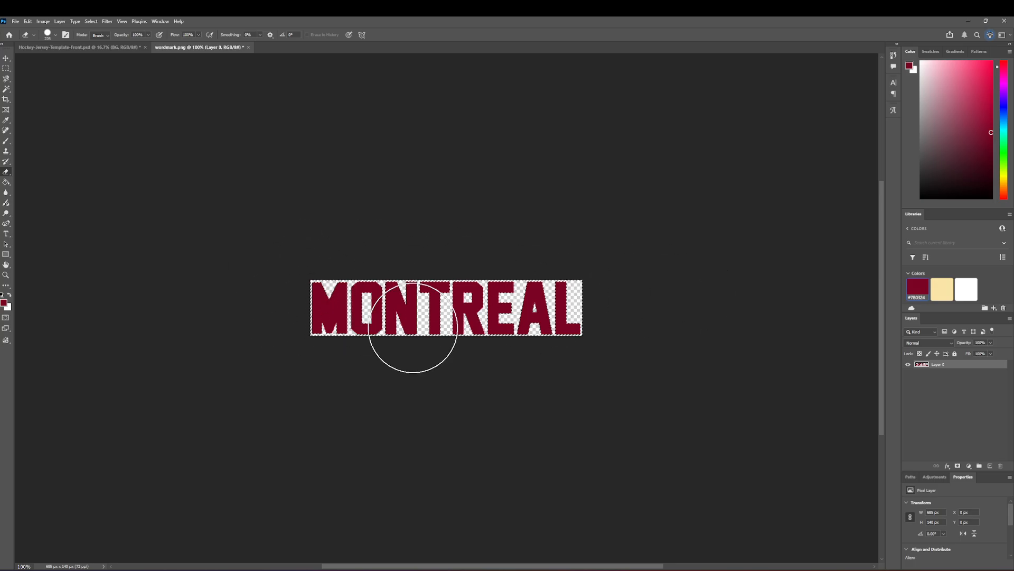
pyautogui.hotkey('ctrl', 'd')
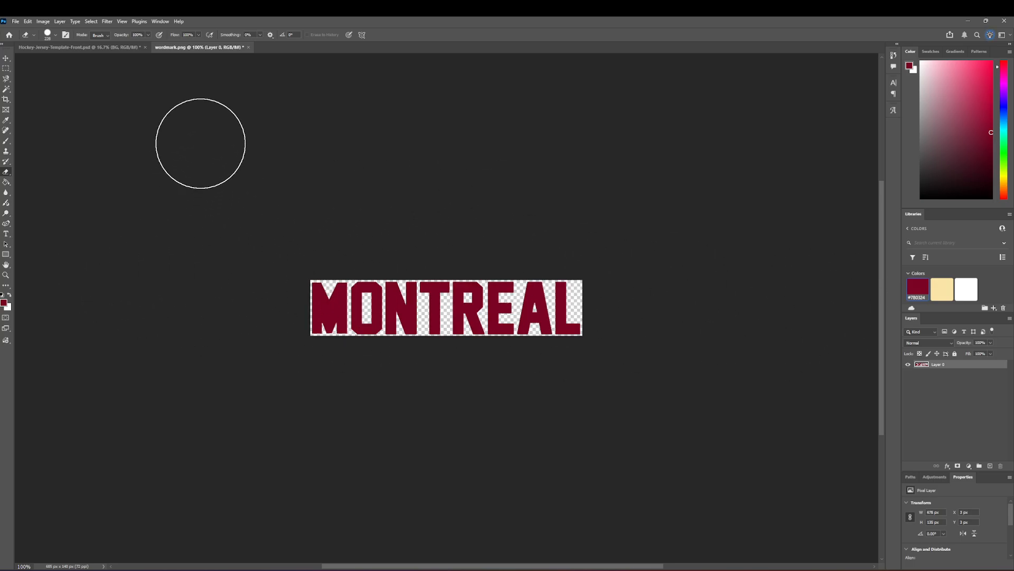
# - Return to the jersey mockup and open the front shirt design inside the Embossed Logo/Graphics group
pyautogui.click(79, 47)
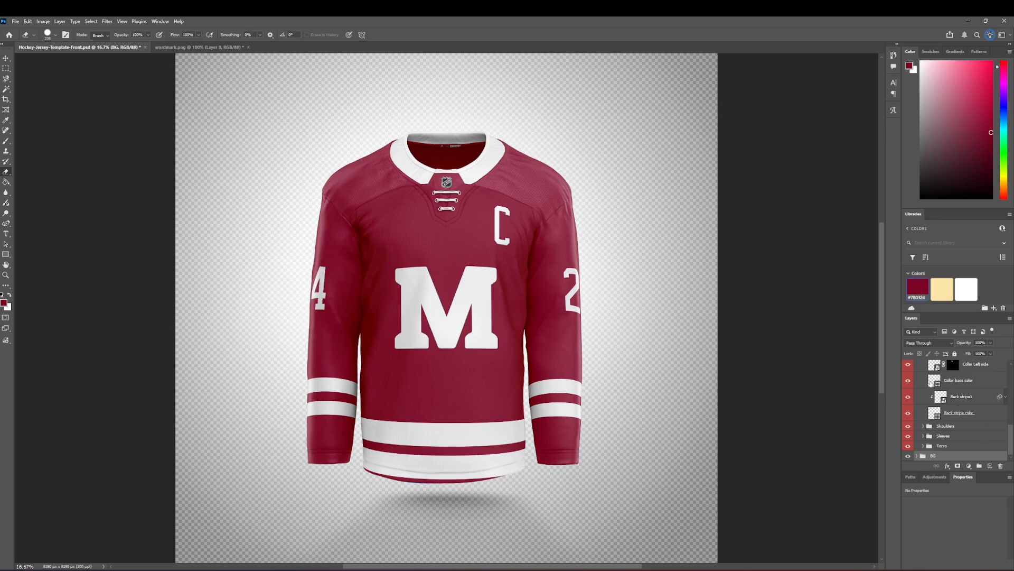
pyautogui.scroll(6, 931, 384)
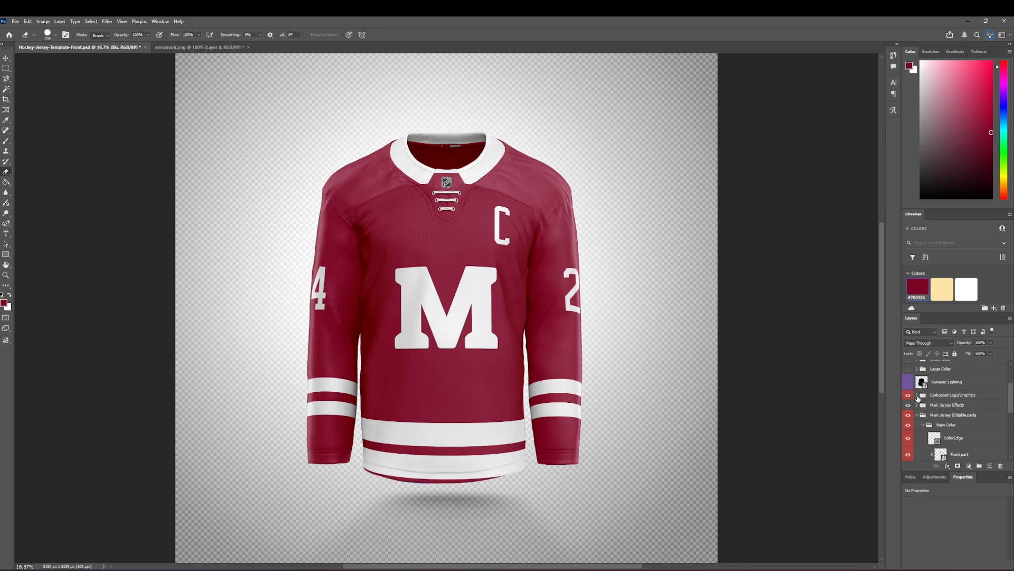
pyautogui.click(918, 396)
pyautogui.scroll(-4, 930, 393)
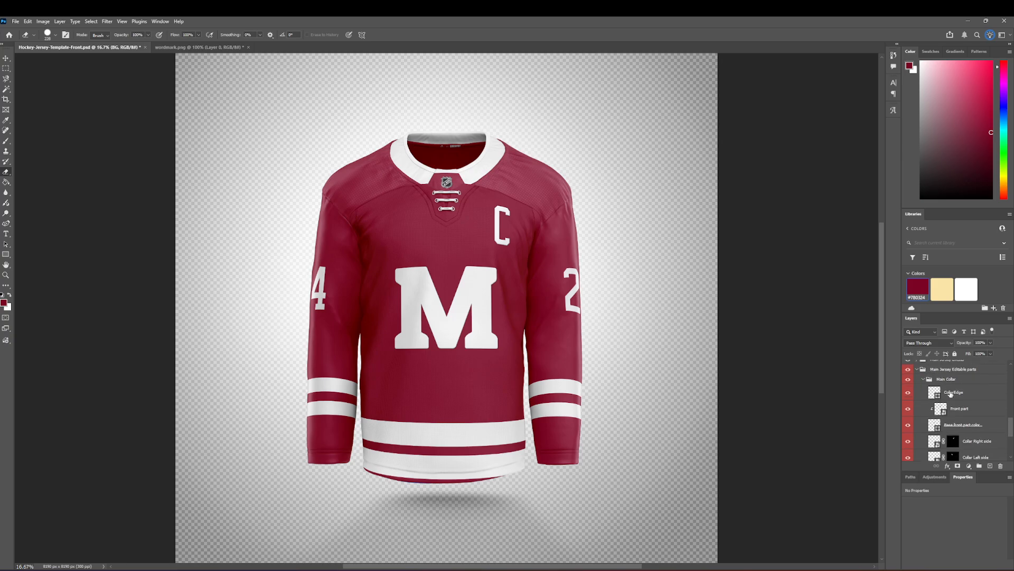
pyautogui.doubleClick(934, 390)
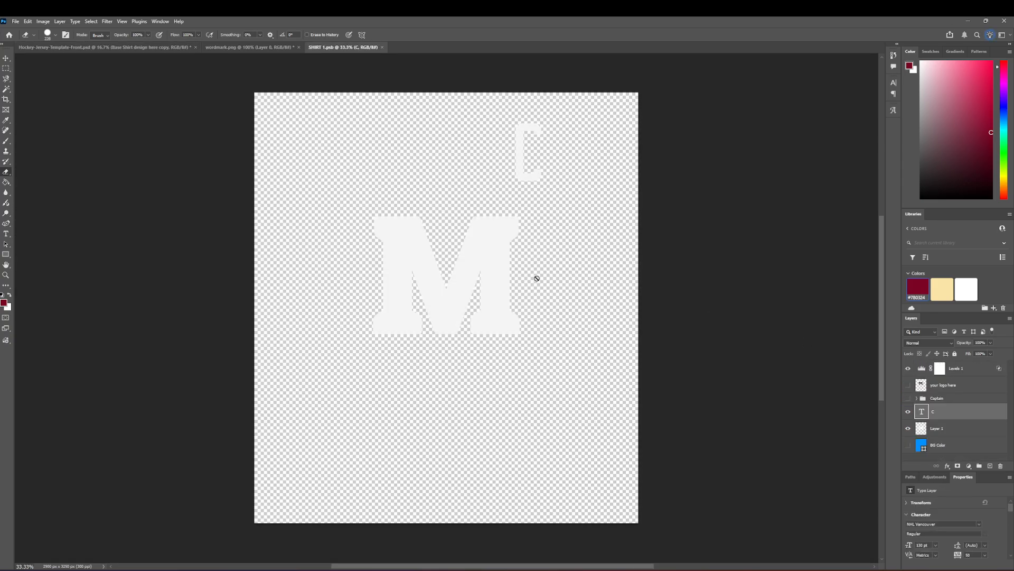
# - Recolour the captain's C dark red #7B0324 and delete the M logo layer from the shirt design
pyautogui.click(918, 289)
pyautogui.click(946, 432)
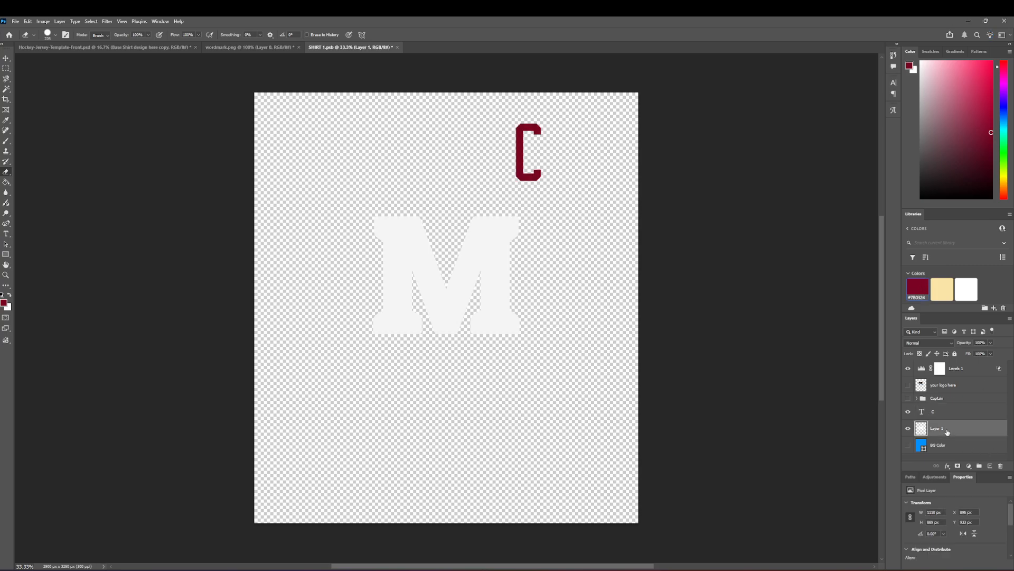
pyautogui.press('Delete')
# - Copy the MONTREAL wordmark into the shirt design, enlarge it to about 1595 px wide, and centre it horizontally below the C
pyautogui.click(240, 47)
pyautogui.click(6, 58)
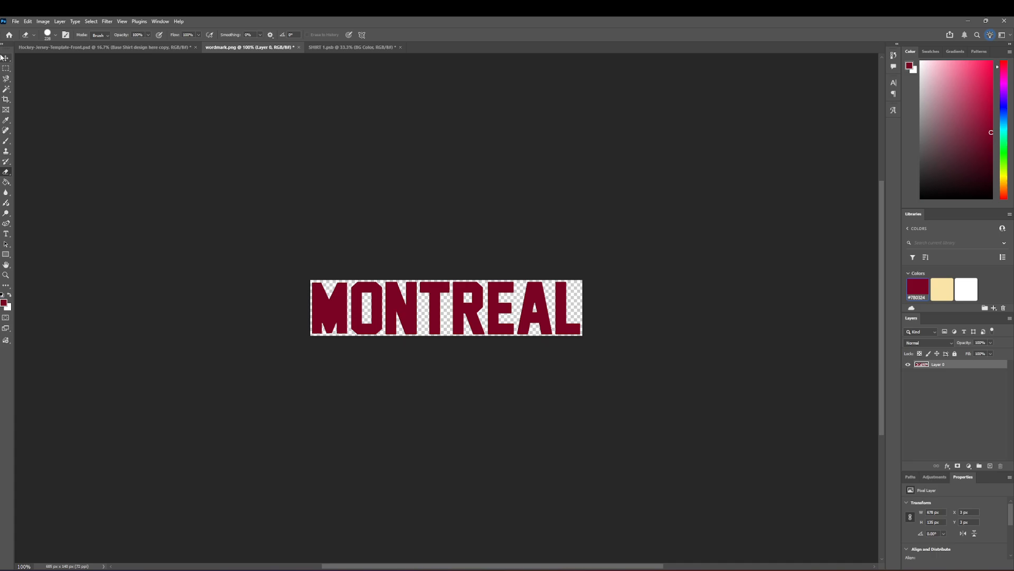
pyautogui.moveTo(328, 301)
pyautogui.mouseDown()
pyautogui.moveTo(343, 100)
pyautogui.moveTo(323, 48)
pyautogui.moveTo(391, 216)
pyautogui.moveTo(499, 317)
pyautogui.moveTo(584, 315)
pyautogui.mouseUp()
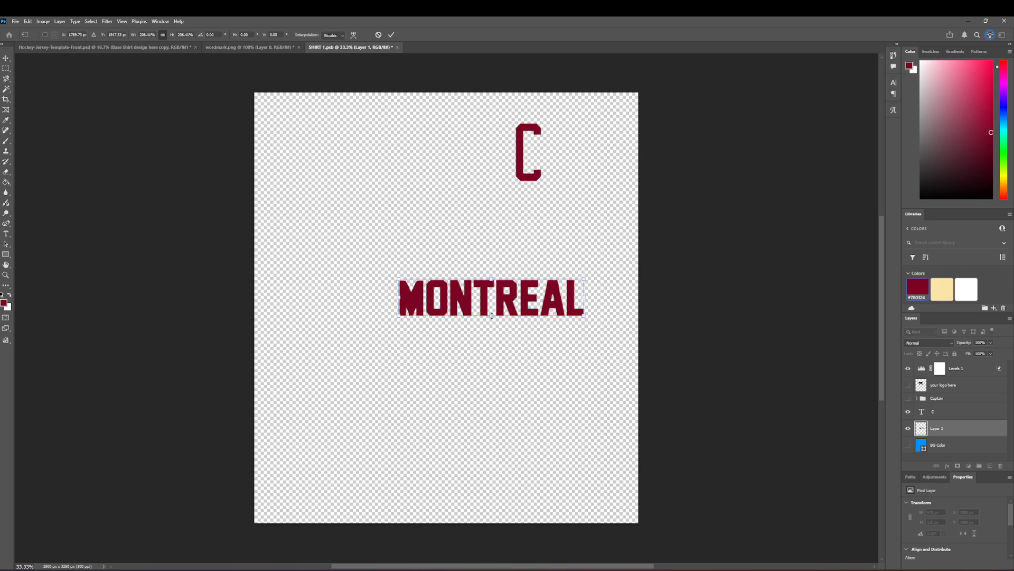
pyautogui.moveTo(492, 315); pyautogui.dragTo(463, 269)
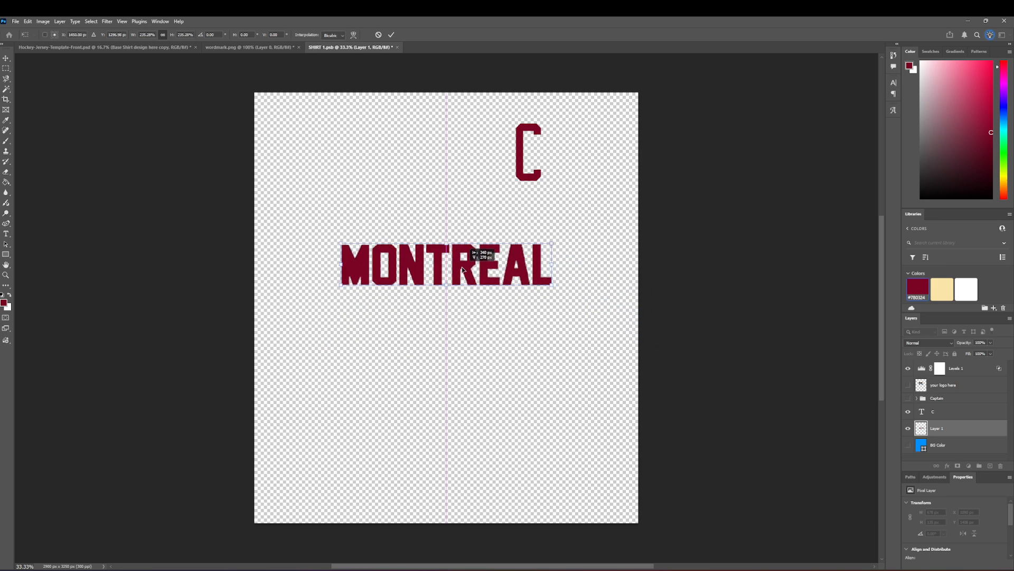
# - Apply the wordmark's transform, save the shirt design, and switch back to the jersey mockup document
pyautogui.hotkey('ctrl', 's')
pyautogui.click(472, 221)
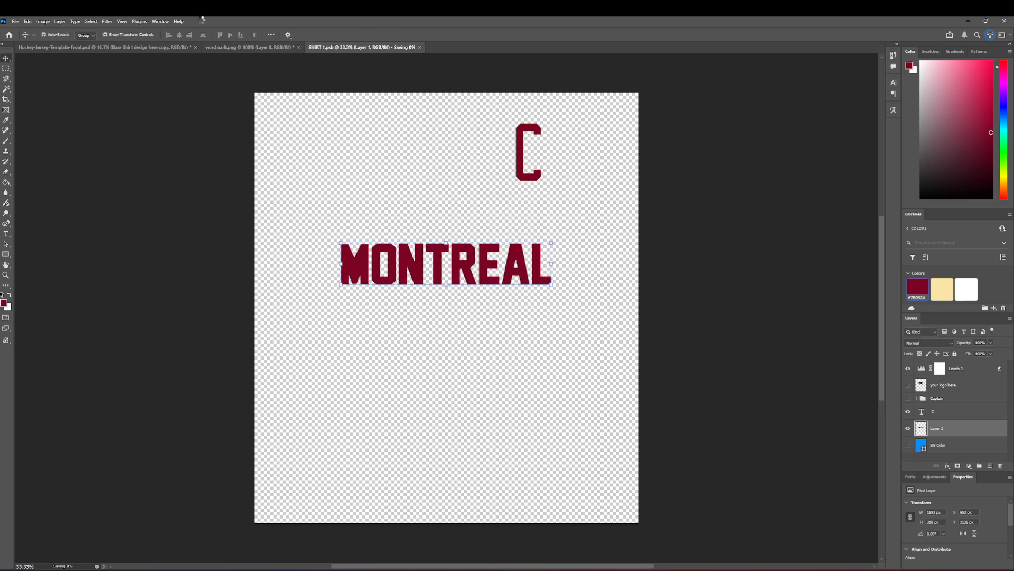
pyautogui.click(228, 49)
pyautogui.hotkey('ctrl', 'shift', 'Tab')
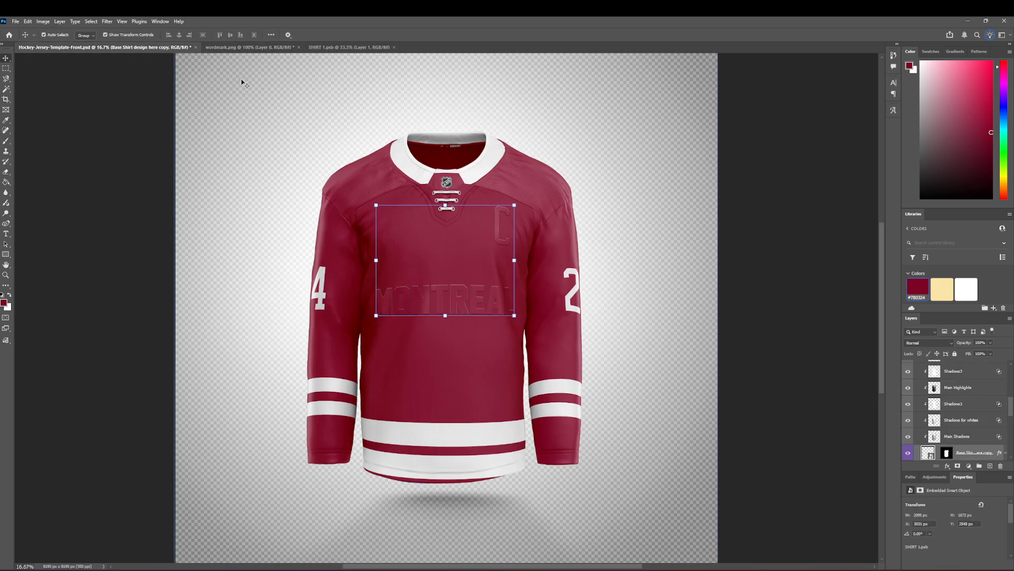
# - Move the MONTREAL wordmark slightly higher in the front shirt design, save it, and return to the jersey mockup
pyautogui.click(348, 47)
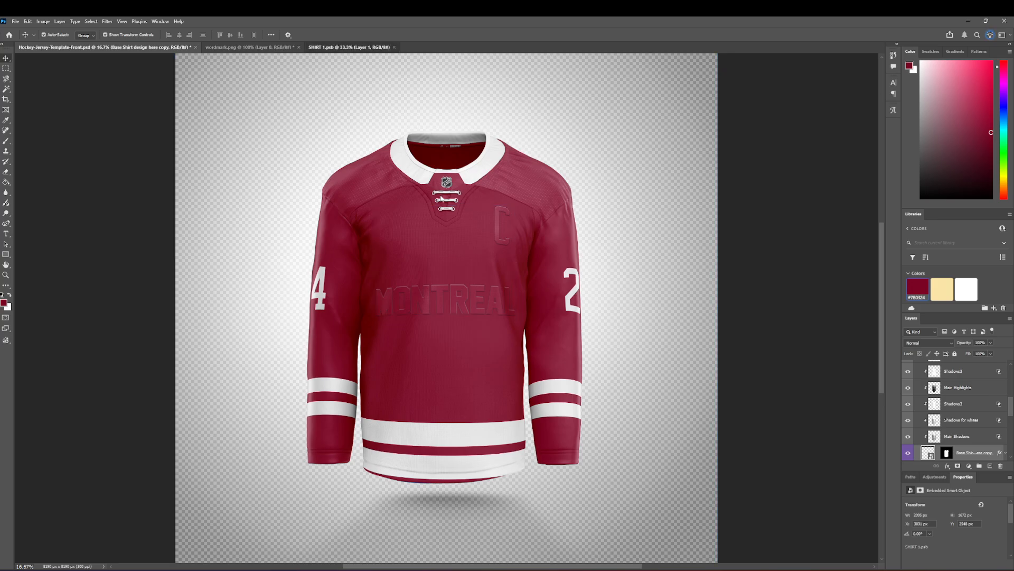
pyautogui.moveTo(436, 262)
pyautogui.mouseDown()
pyautogui.moveTo(439, 244)
pyautogui.moveTo(436, 257)
pyautogui.mouseUp()
pyautogui.hotkey('ctrl', 's')
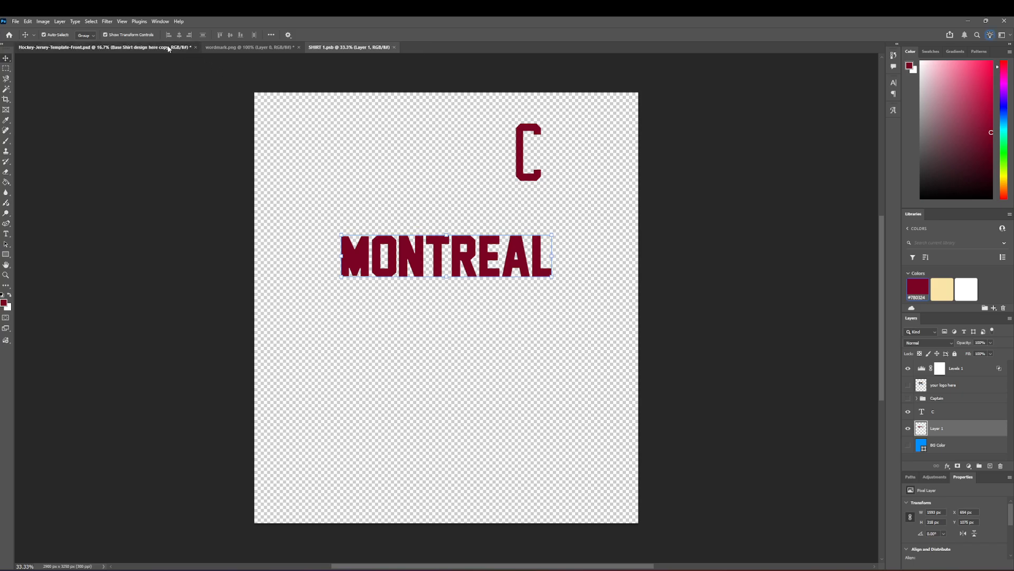
pyautogui.click(169, 48)
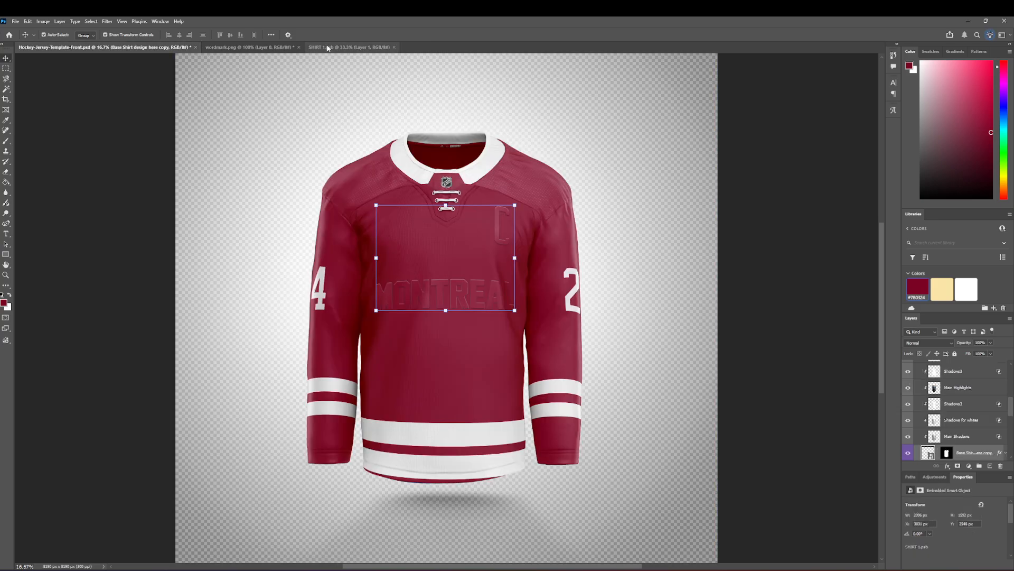
# - Reorder the open documents so the wordmark file comes before the jersey mockup, and switch to the mockup
pyautogui.click(348, 47)
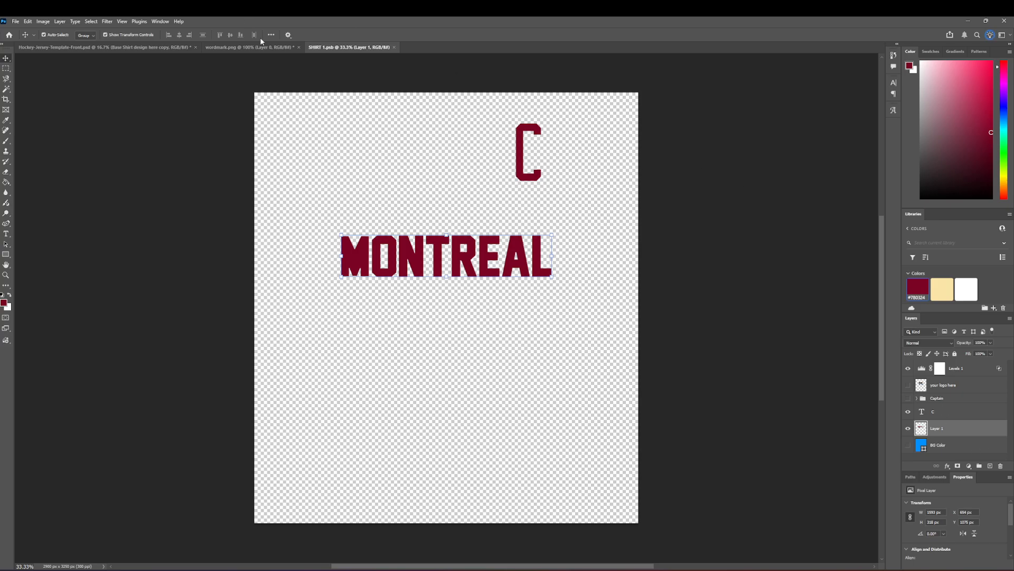
pyautogui.moveTo(264, 47); pyautogui.dragTo(63, 47)
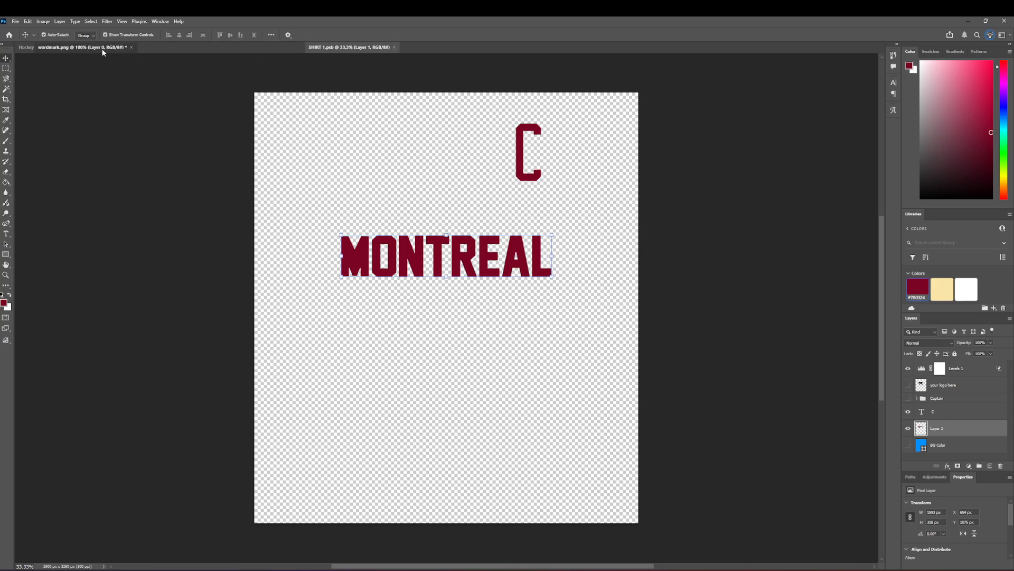
pyautogui.click(174, 47)
# - Collapse the Embossed Logo/Graphics and Main Collar groups and open the Base Shirt design inside the Torso group
pyautogui.click(918, 403)
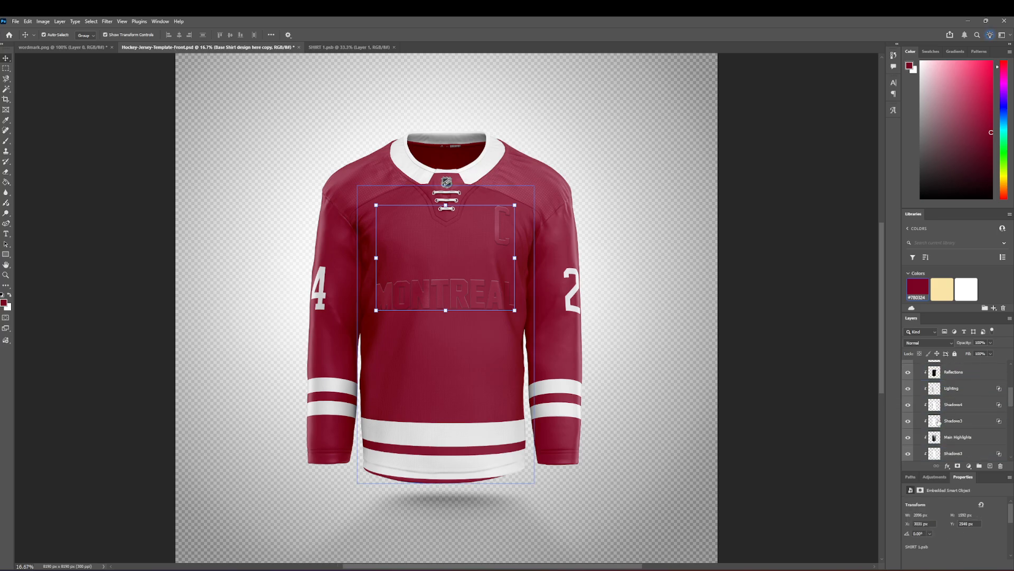
pyautogui.scroll(-5, 924, 396)
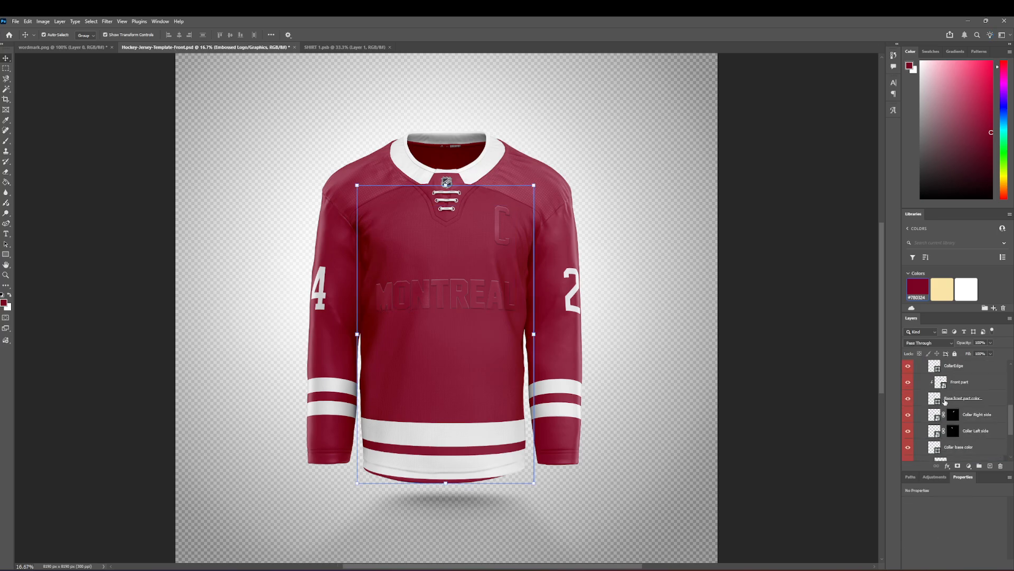
pyautogui.scroll(3, 933, 387)
pyautogui.click(928, 380)
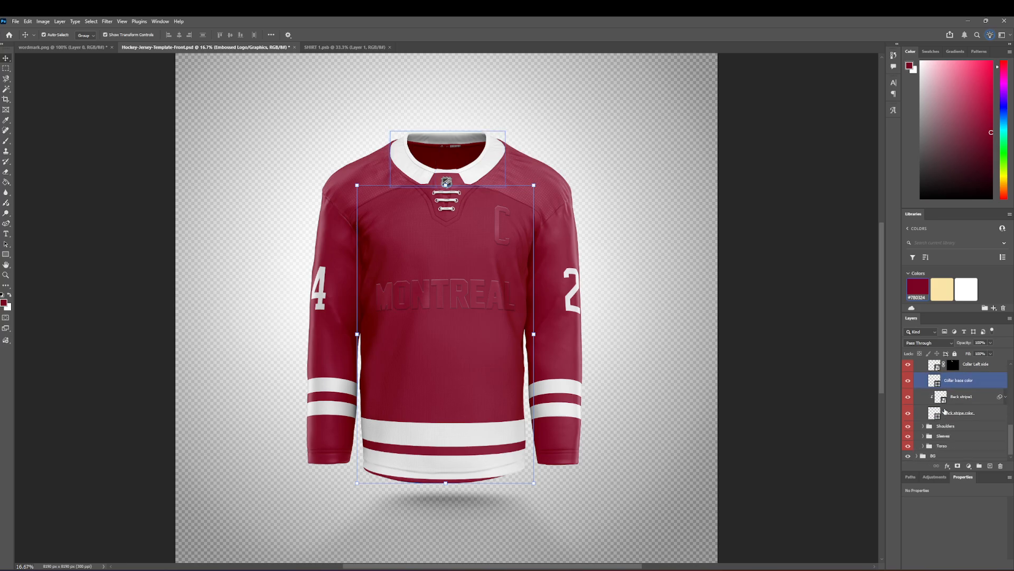
pyautogui.click(923, 366)
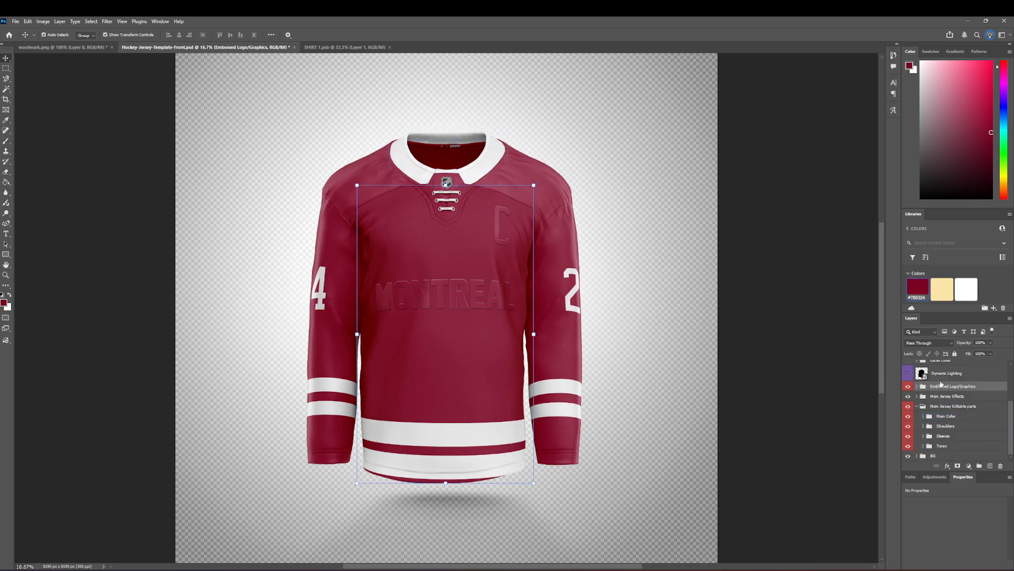
pyautogui.click(922, 445)
pyautogui.click(921, 446)
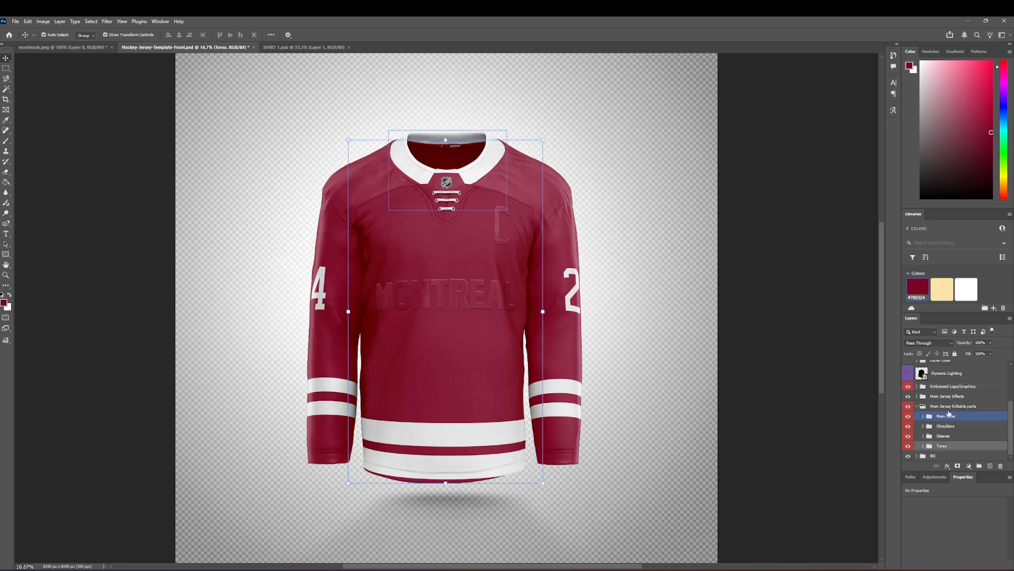
pyautogui.scroll(-3, 940, 453)
pyautogui.click(948, 394)
pyautogui.doubleClick(941, 379)
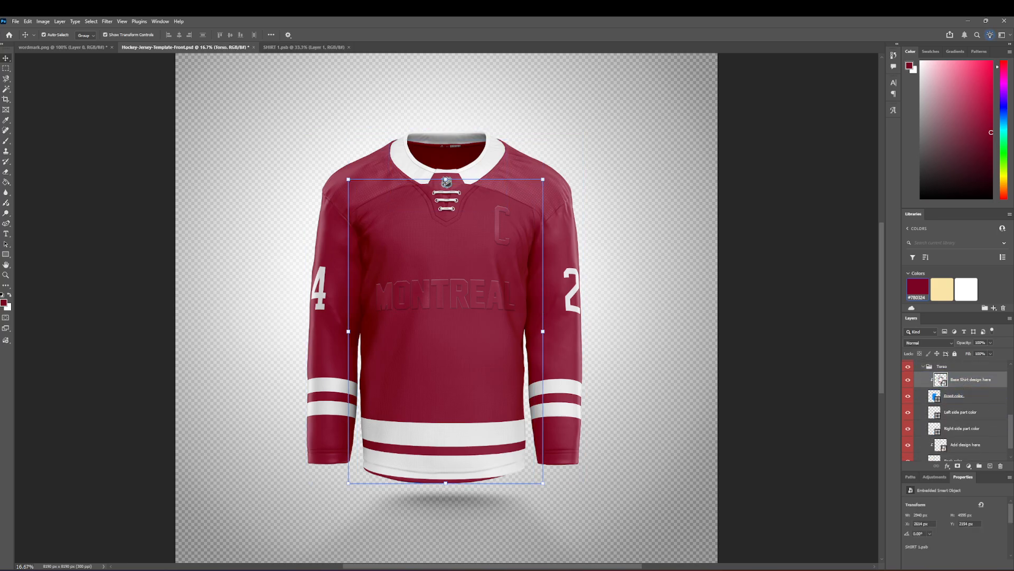
# - Recolour the base shirt design's background white #FFFFFF and its two hem stripes dark red #7B0324
pyautogui.click(965, 291)
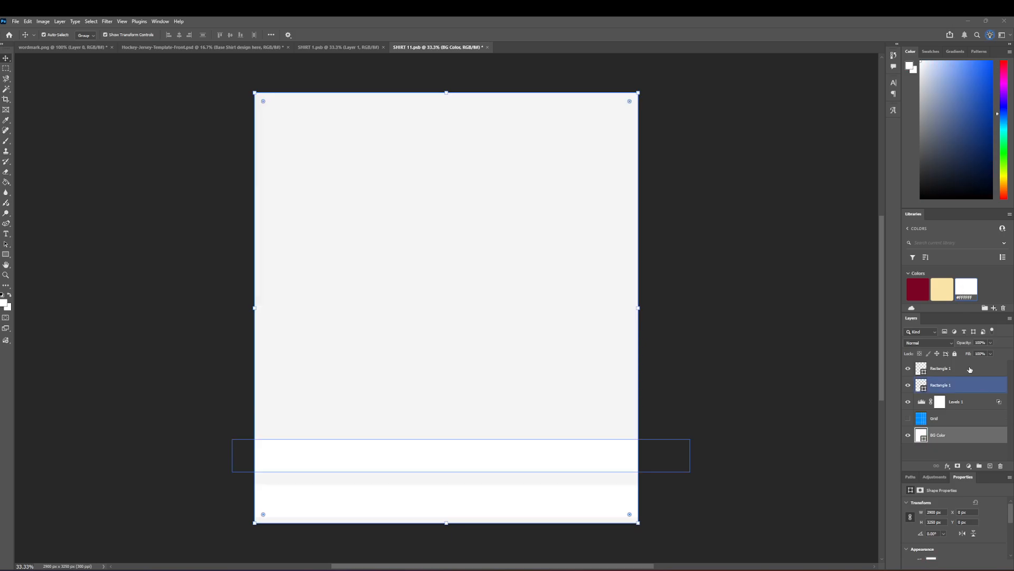
pyautogui.click(941, 384)
pyautogui.click(918, 289)
pyautogui.click(925, 288)
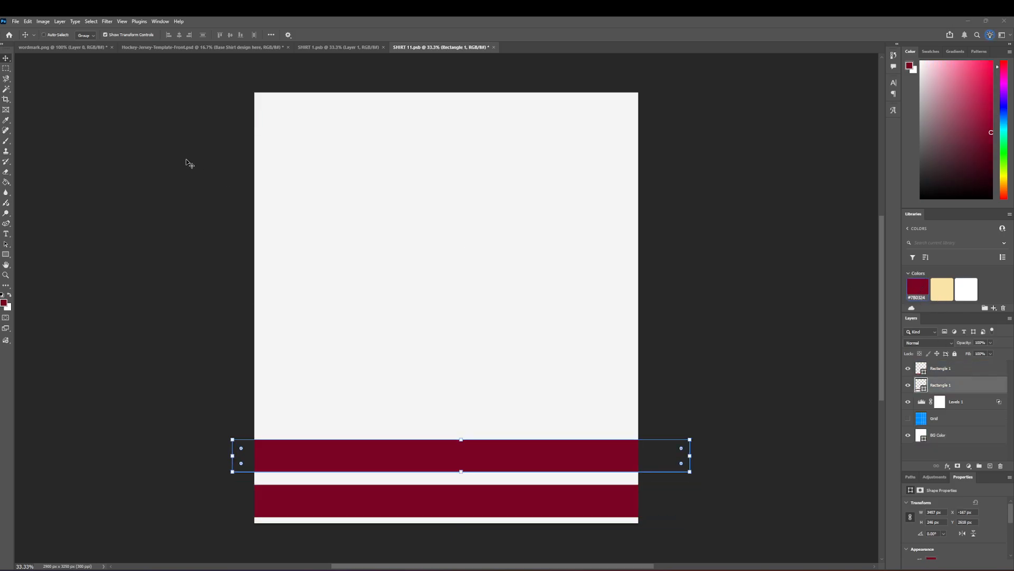
# - Save the base shirt design, check the jersey mockup, and close the shirt design documents
pyautogui.hotkey('ctrl', 's')
pyautogui.click(321, 49)
pyautogui.click(201, 47)
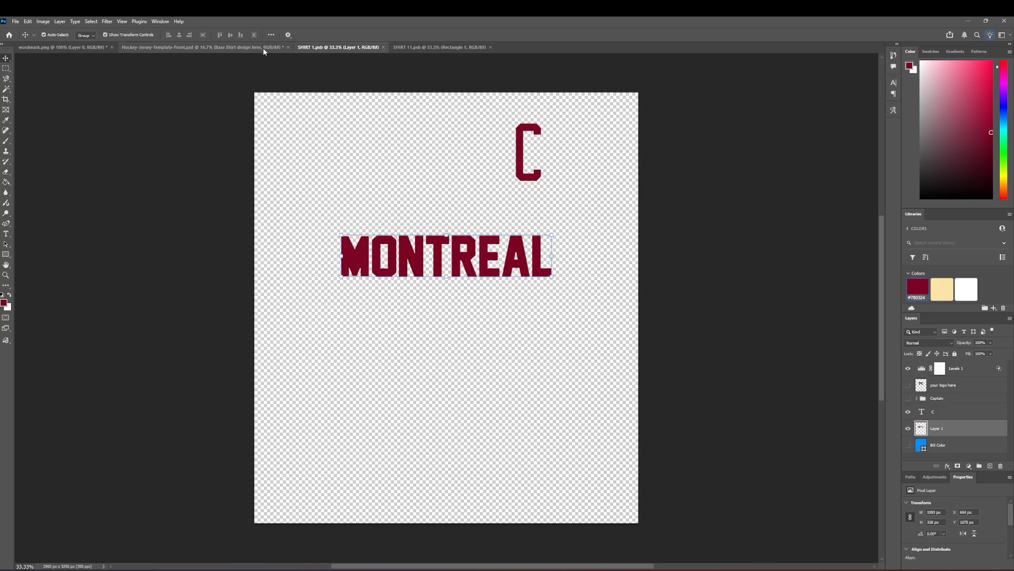
pyautogui.click(259, 205)
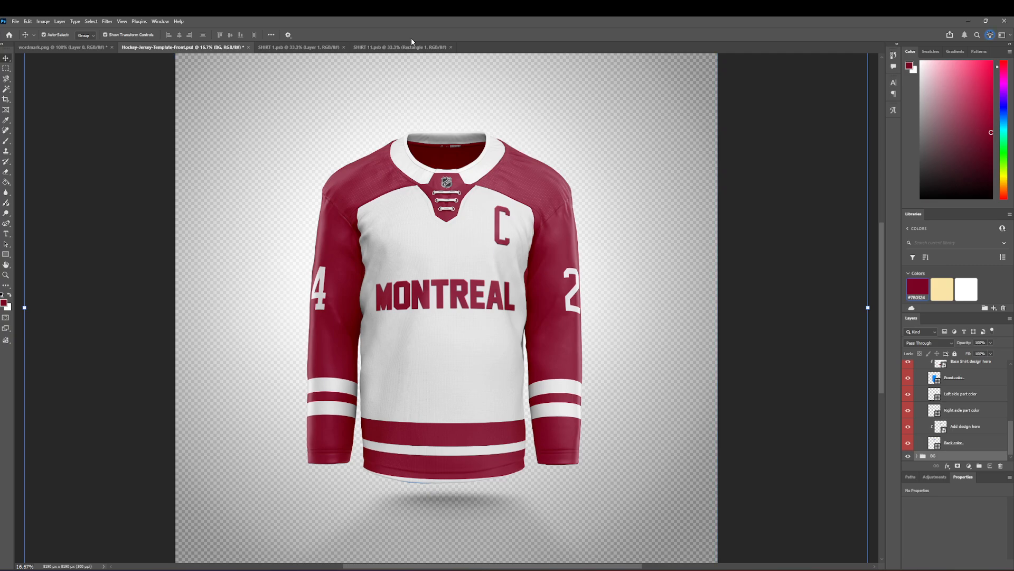
pyautogui.click(330, 47)
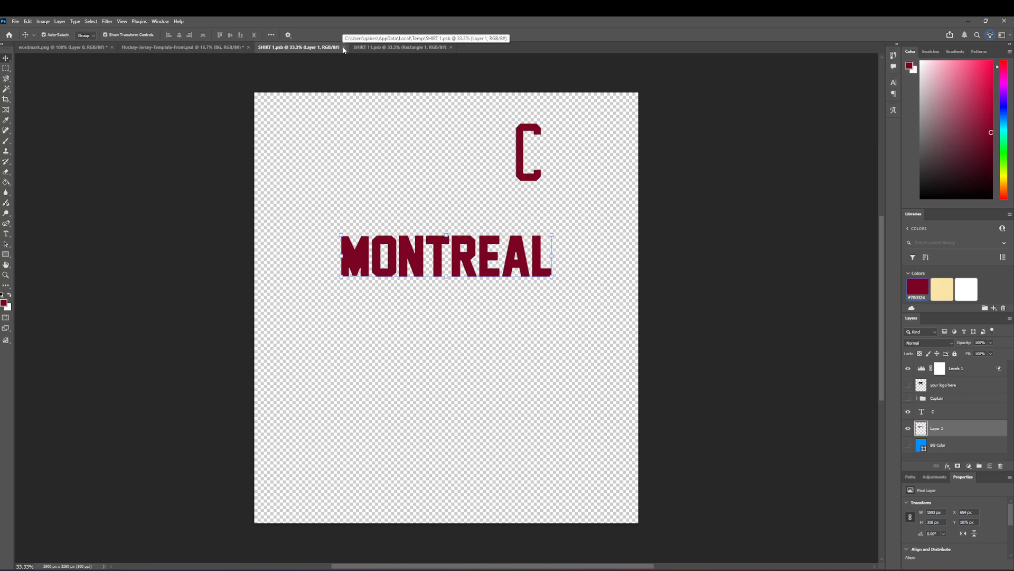
pyautogui.click(344, 48)
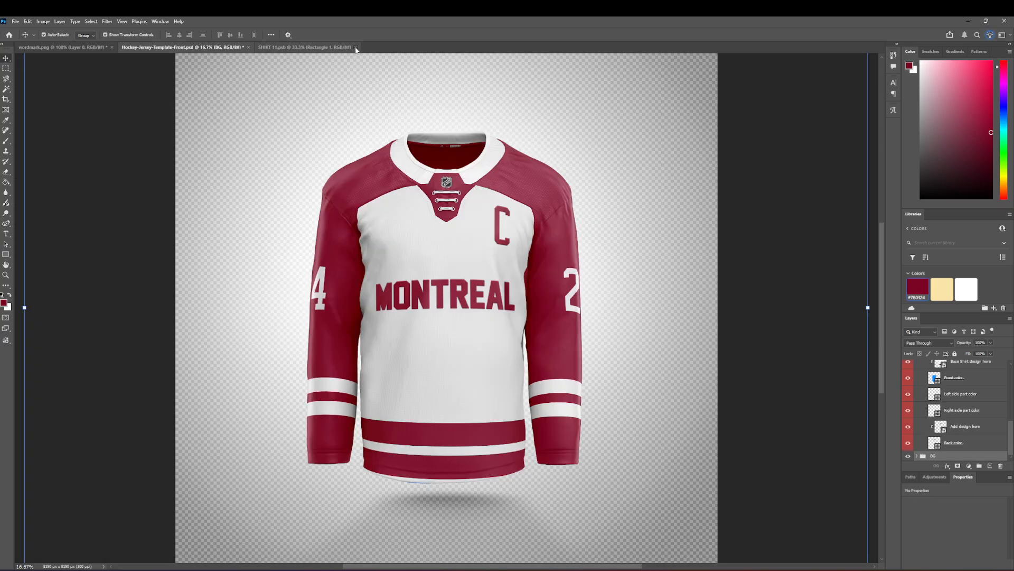
# - Recolour the left and right side parts in the Torso group white #FFFFFF
pyautogui.scroll(3, 956, 418)
pyautogui.click(924, 398)
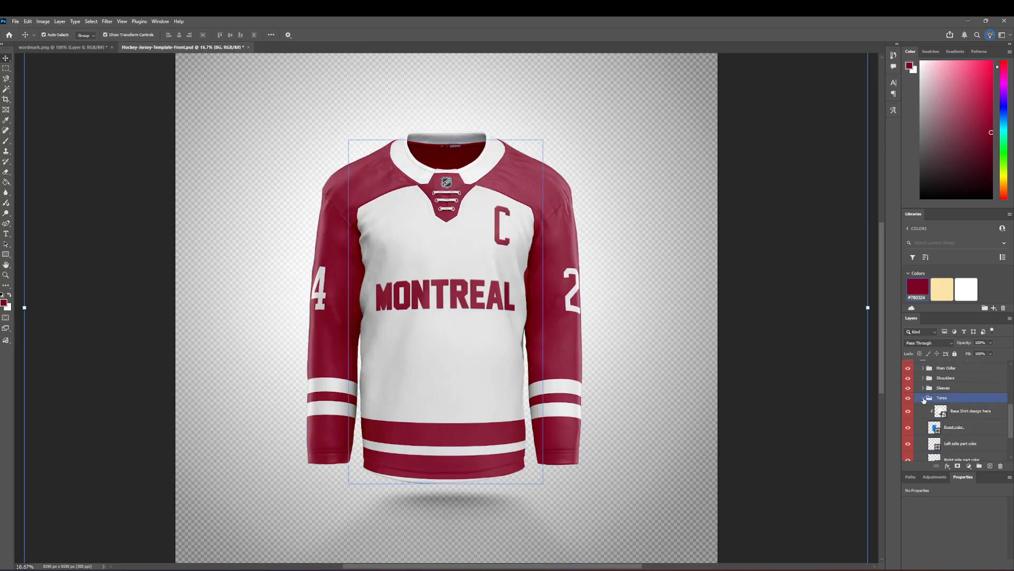
pyautogui.click(961, 444)
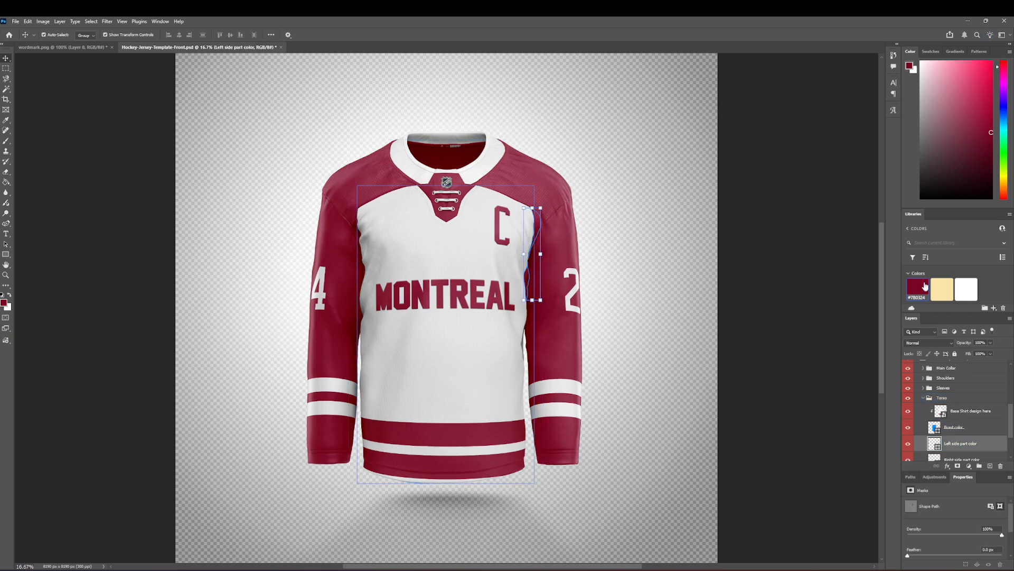
pyautogui.scroll(-2, 964, 432)
pyautogui.click(964, 419)
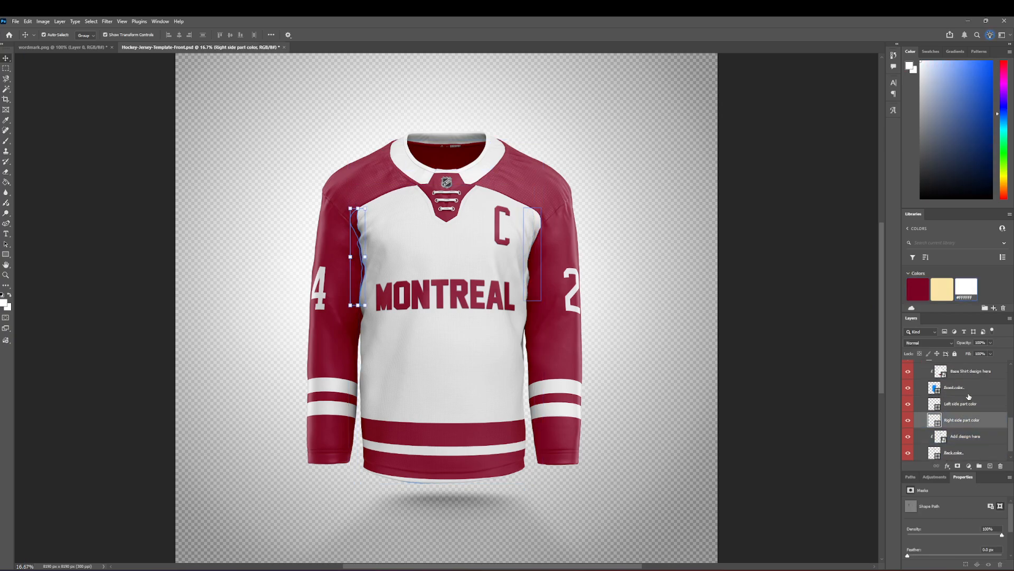
# - Open the shirt back design, recolour its background white #FFFFFF, and close it with the change saved
pyautogui.doubleClick(942, 436)
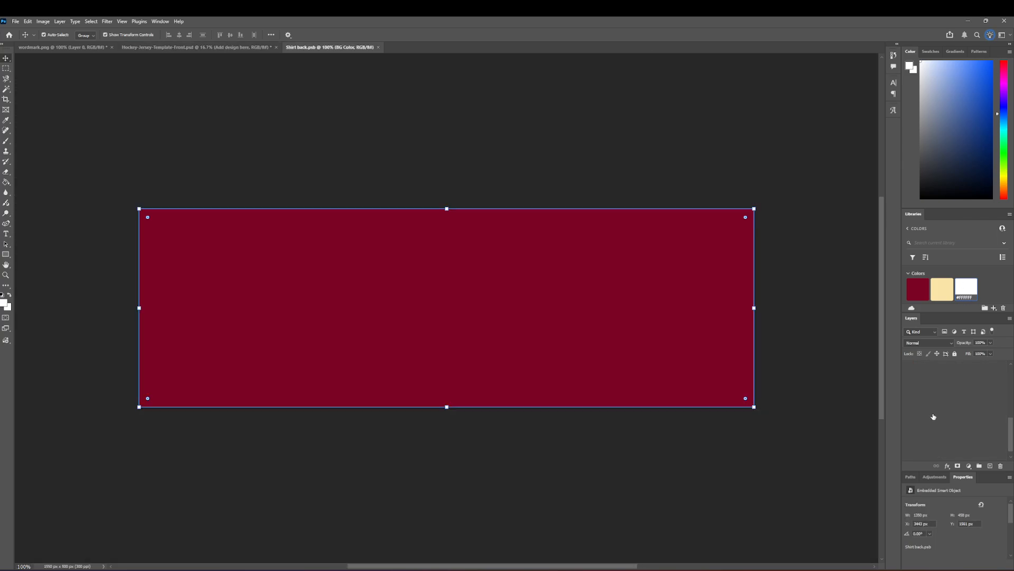
pyautogui.click(965, 290)
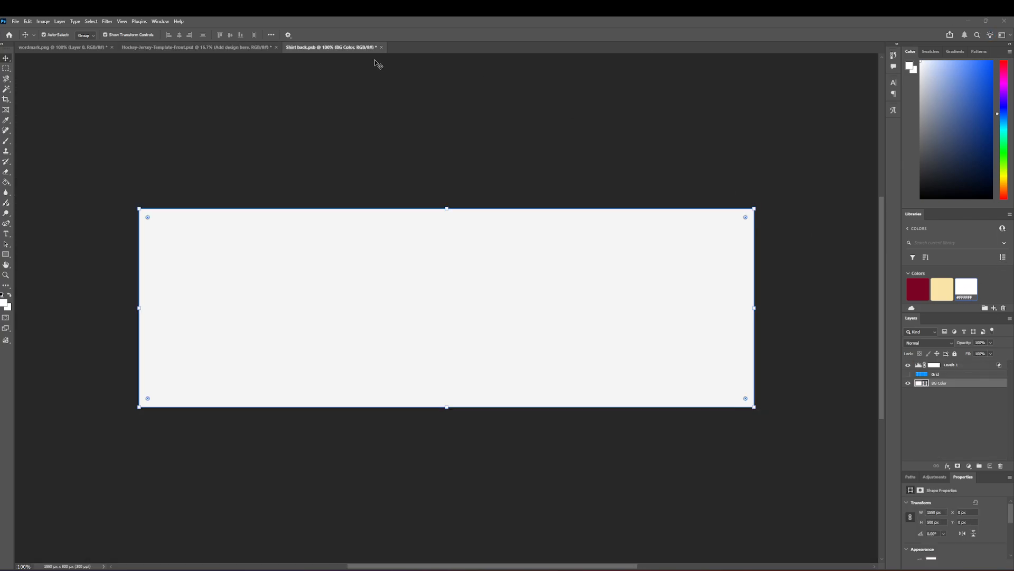
pyautogui.click(381, 47)
pyautogui.click(468, 220)
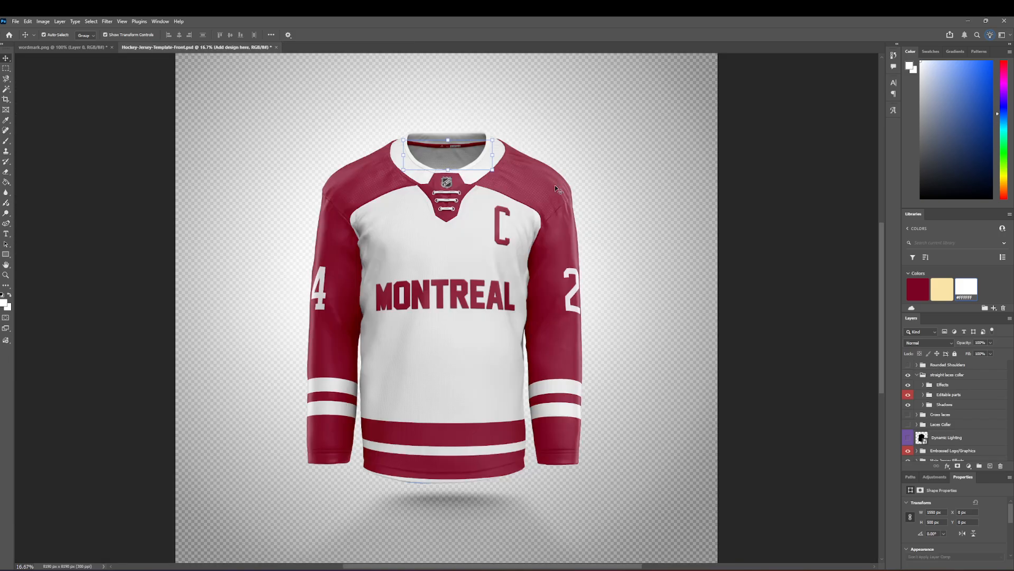
# - Collapse the Torso group and open the first sleeve design inside the Sleeves group
pyautogui.scroll(2, 938, 418)
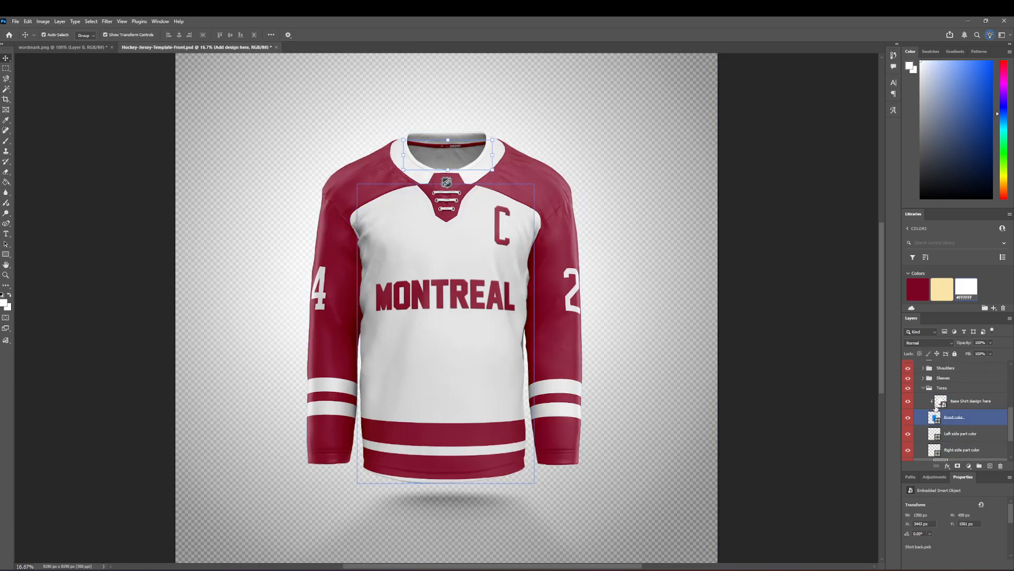
pyautogui.click(927, 388)
pyautogui.click(924, 389)
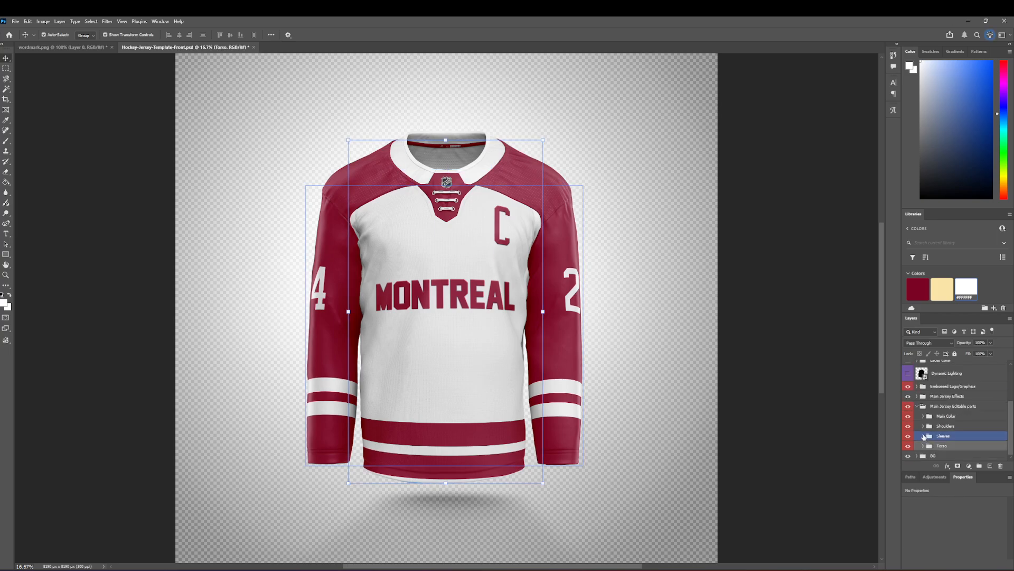
pyautogui.click(924, 436)
pyautogui.doubleClick(935, 446)
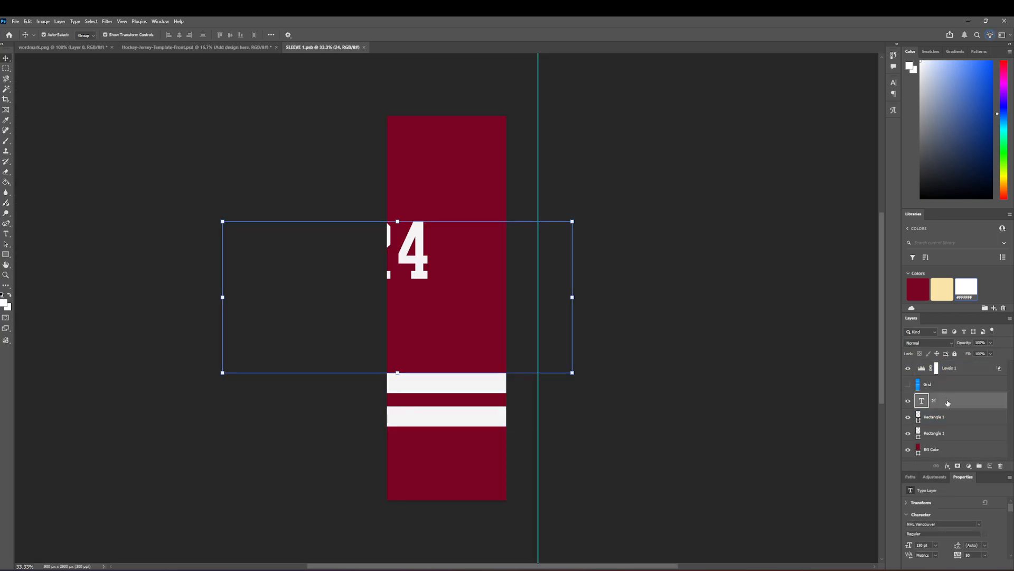
# - Recolour the first sleeve's number 24 and both stripes dark red #7B0324, and its background white #FFFFFF
pyautogui.click(918, 289)
pyautogui.click(934, 417)
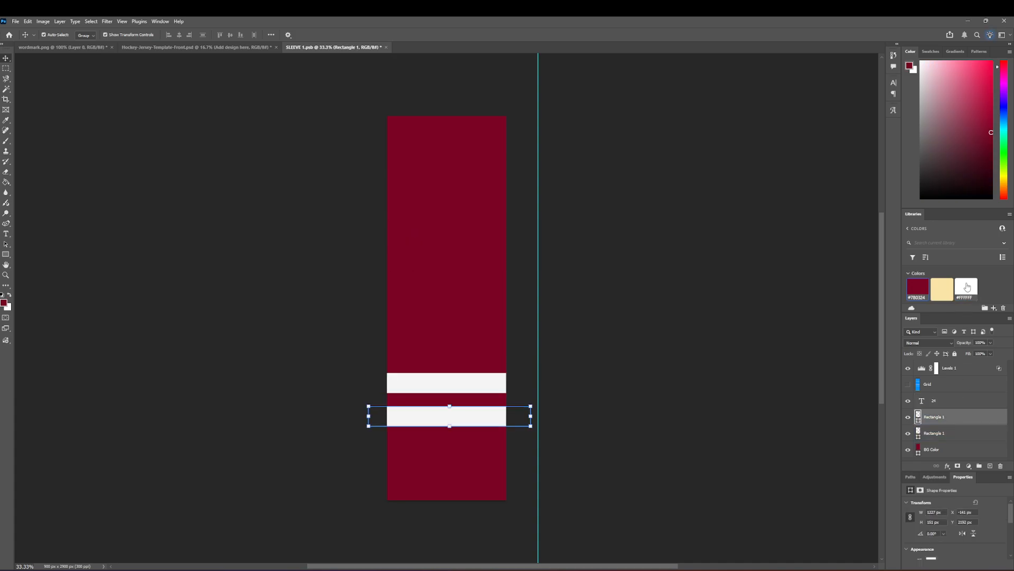
pyautogui.click(967, 287)
pyautogui.click(919, 289)
pyautogui.keyDown('ctrl'); pyautogui.click(934, 432); pyautogui.keyUp('ctrl')
pyautogui.keyDown('ctrl'); pyautogui.click(934, 416); pyautogui.keyUp('ctrl')
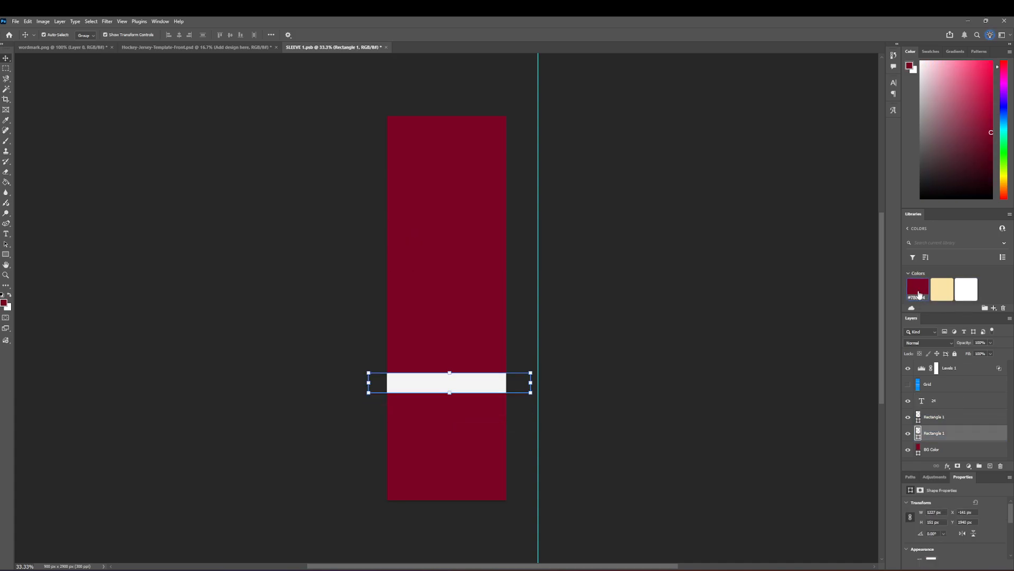
pyautogui.click(918, 289)
pyautogui.click(934, 449)
pyautogui.click(966, 289)
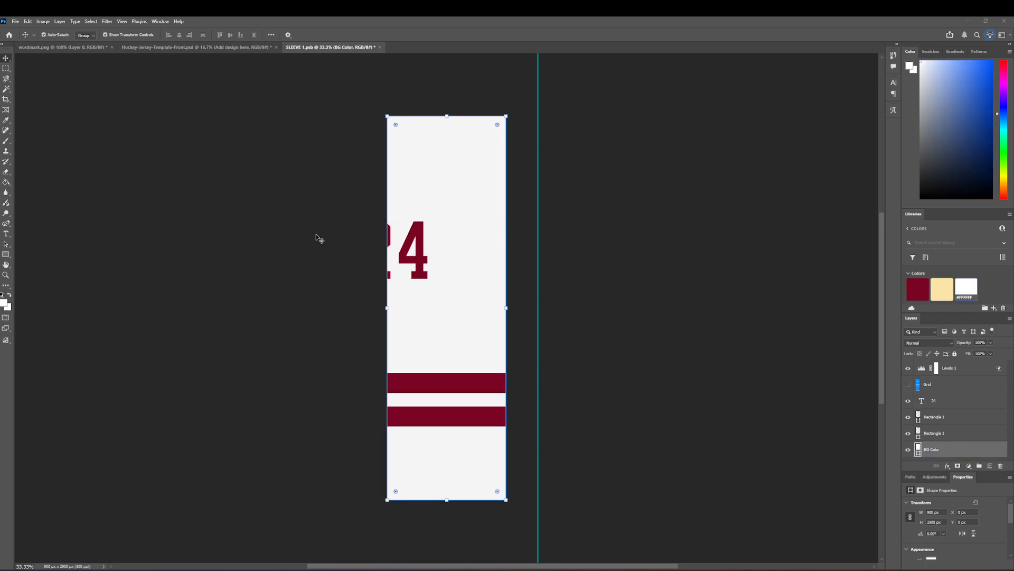
# - Save the first sleeve design, return to the jersey mockup, and open the other sleeve's design
pyautogui.hotkey('ctrl', 's')
pyautogui.click(236, 48)
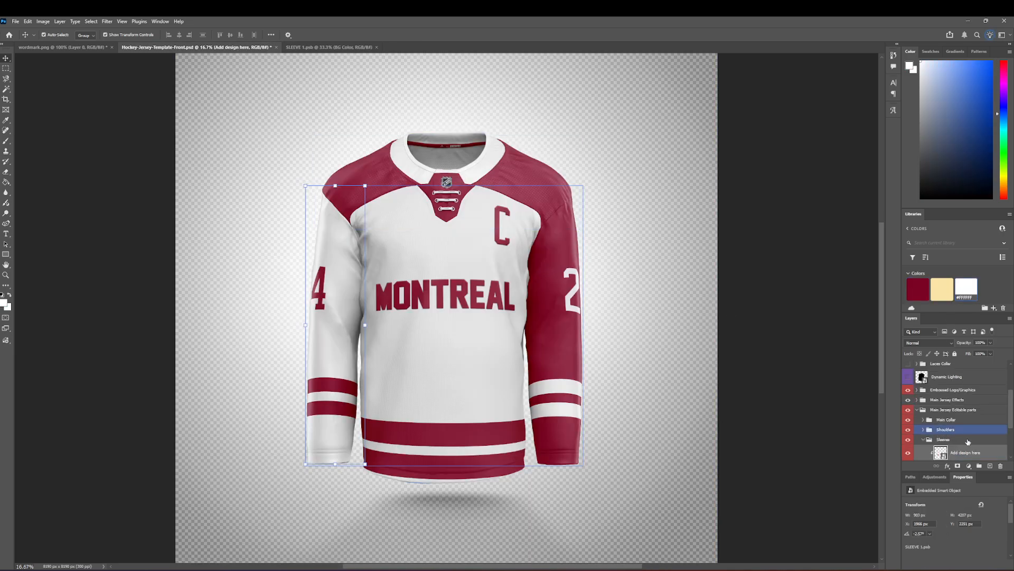
pyautogui.doubleClick(941, 403)
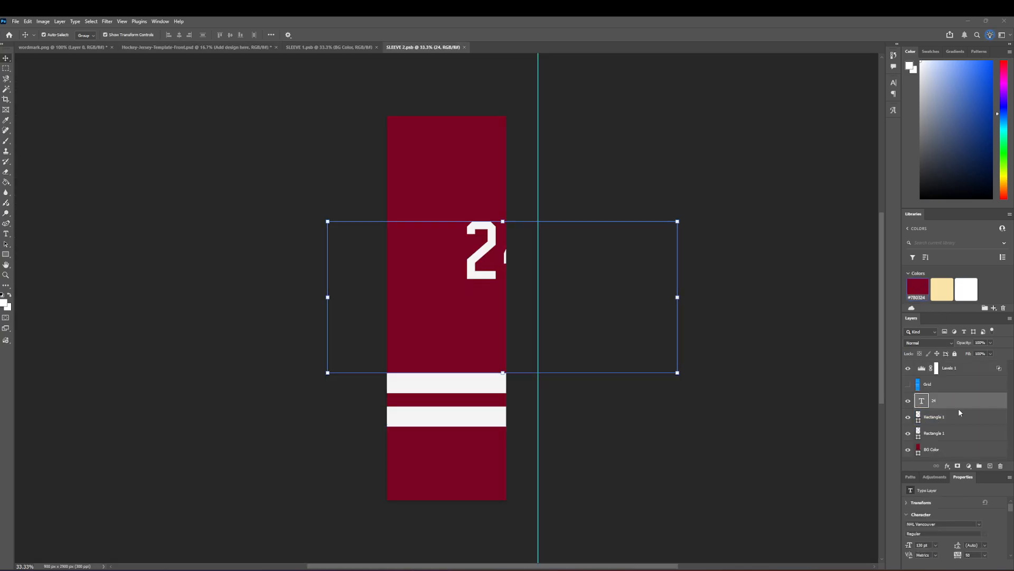
# - Recolour the second sleeve's number 24 and both stripes dark red #7B0324, and its background white #FFFFFF
pyautogui.click(919, 289)
pyautogui.click(951, 418)
pyautogui.hotkey('alt', '[')
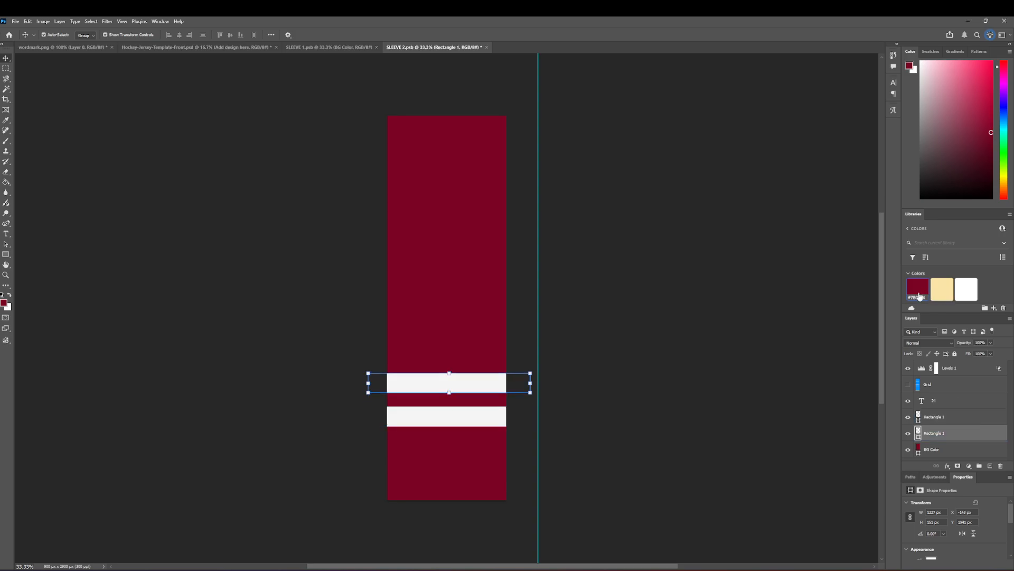
pyautogui.click(920, 291)
pyautogui.hotkey('alt', '[')
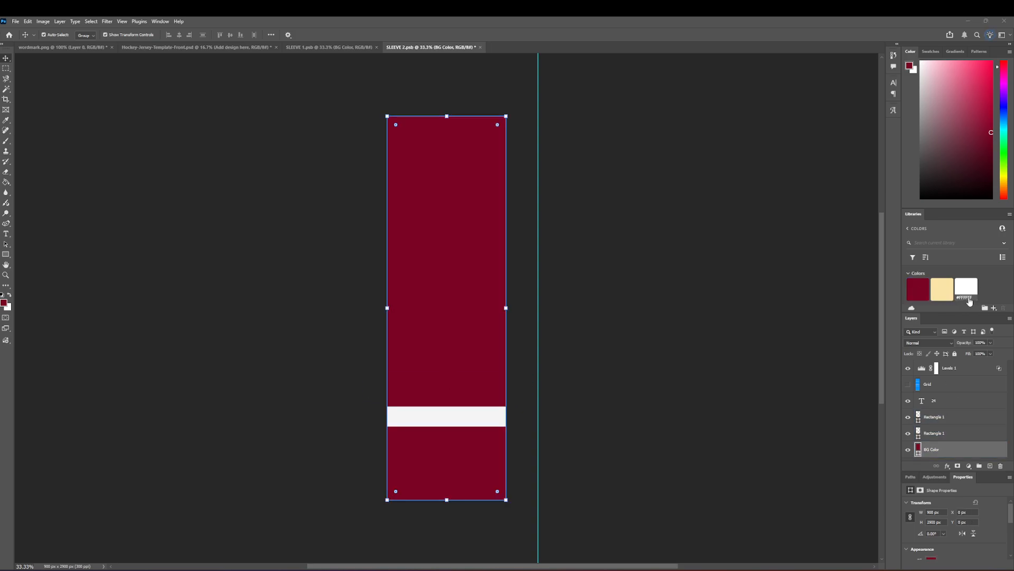
pyautogui.click(969, 293)
pyautogui.click(938, 434)
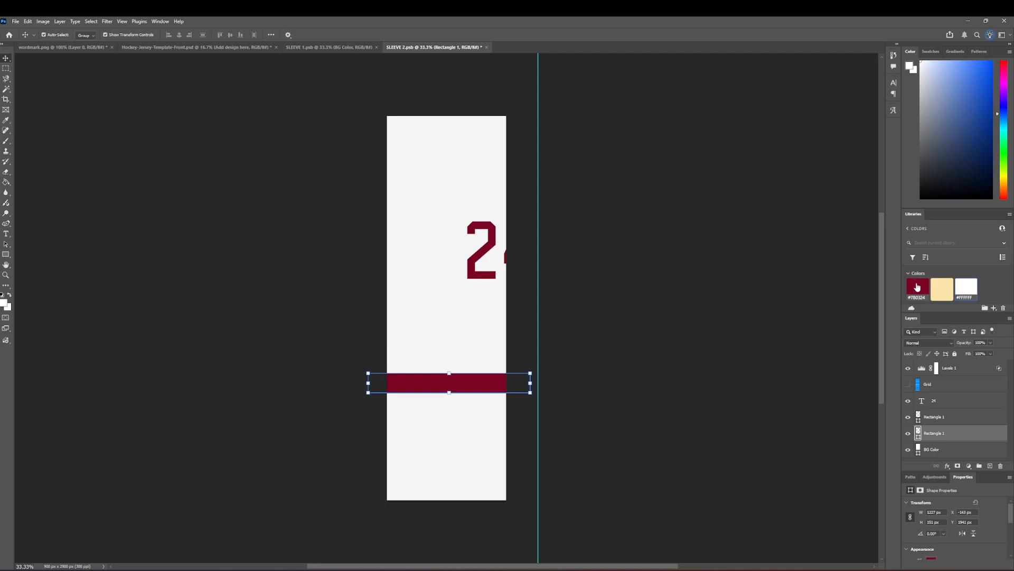
pyautogui.hotkey('alt', ']')
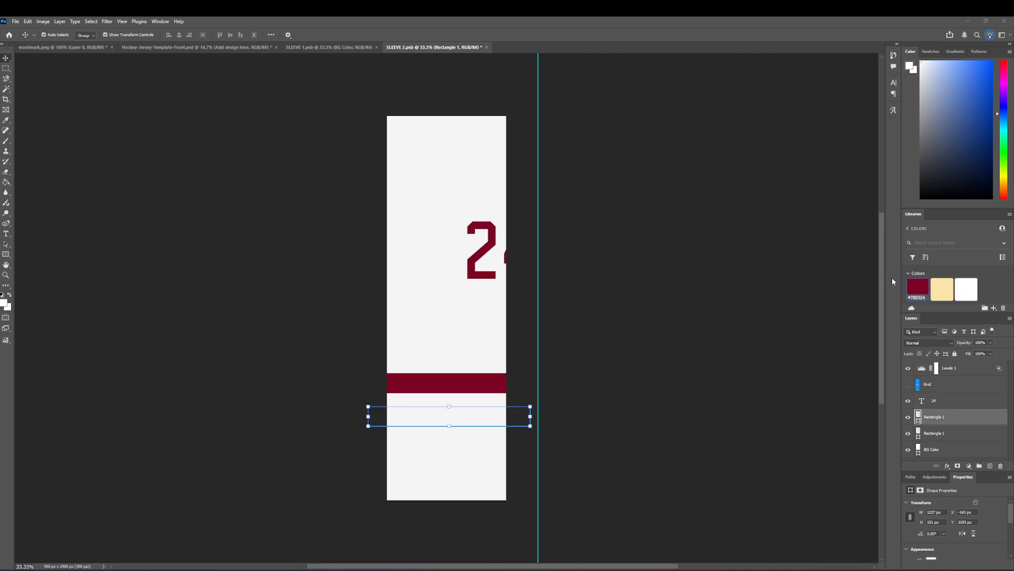
pyautogui.click(918, 287)
# - Save the second sleeve design and close both sleeve documents to return to the jersey mockup
pyautogui.hotkey('ctrl', 's')
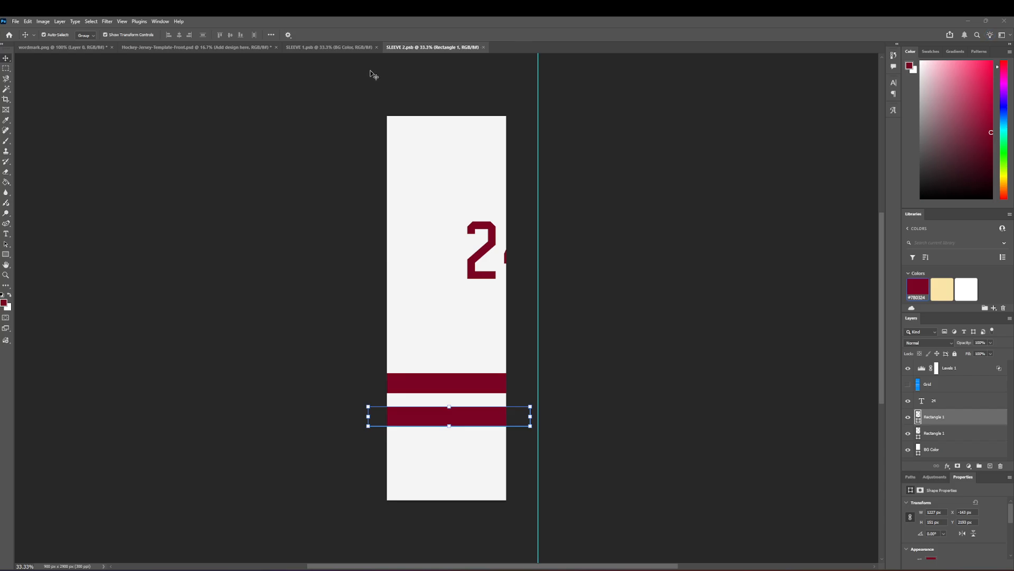
pyautogui.click(376, 48)
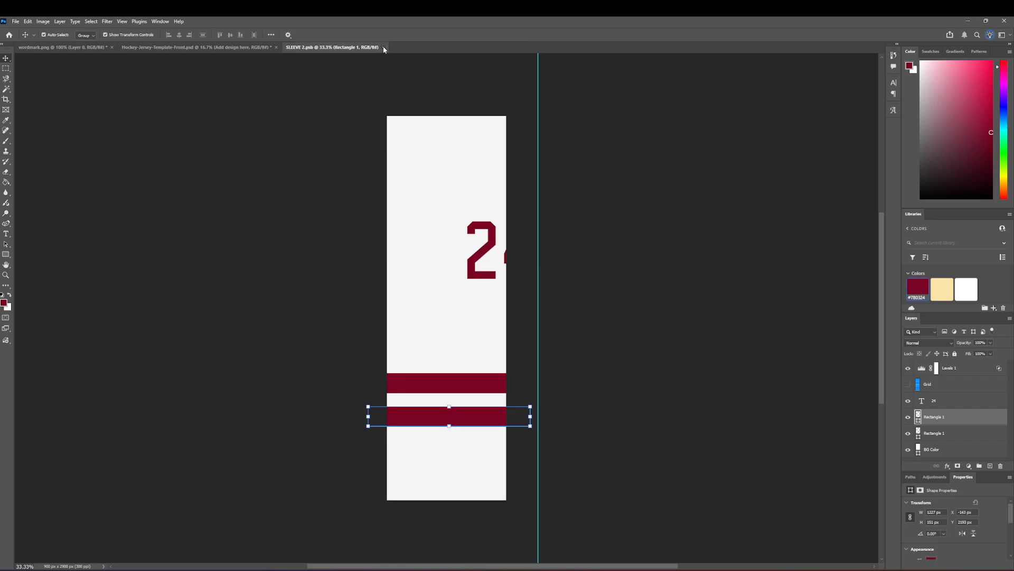
pyautogui.click(384, 47)
pyautogui.click(252, 117)
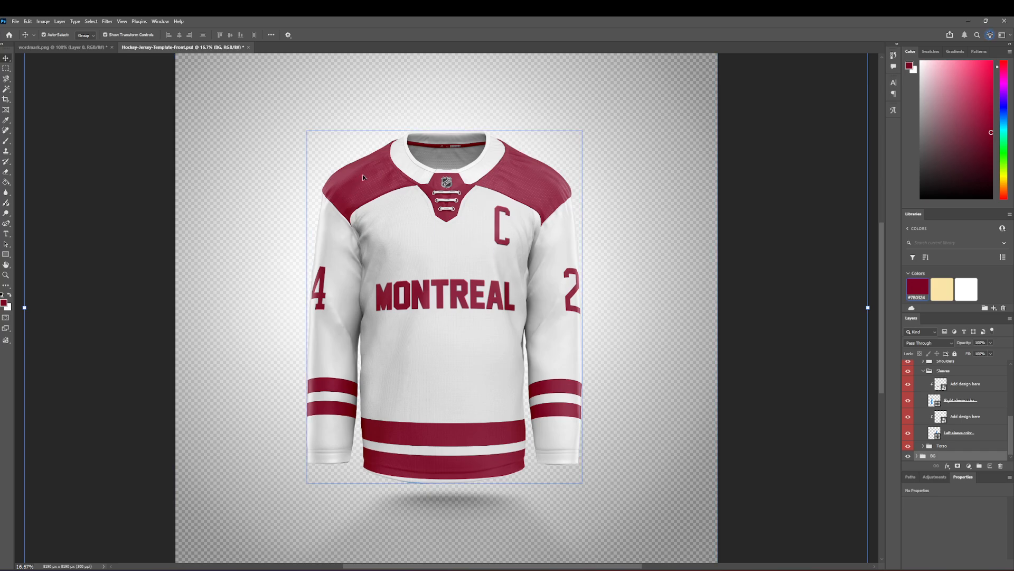
# - Turn on the Rounded Shoulders group in the jersey mockup
pyautogui.scroll(3, 945, 406)
pyautogui.click(929, 394)
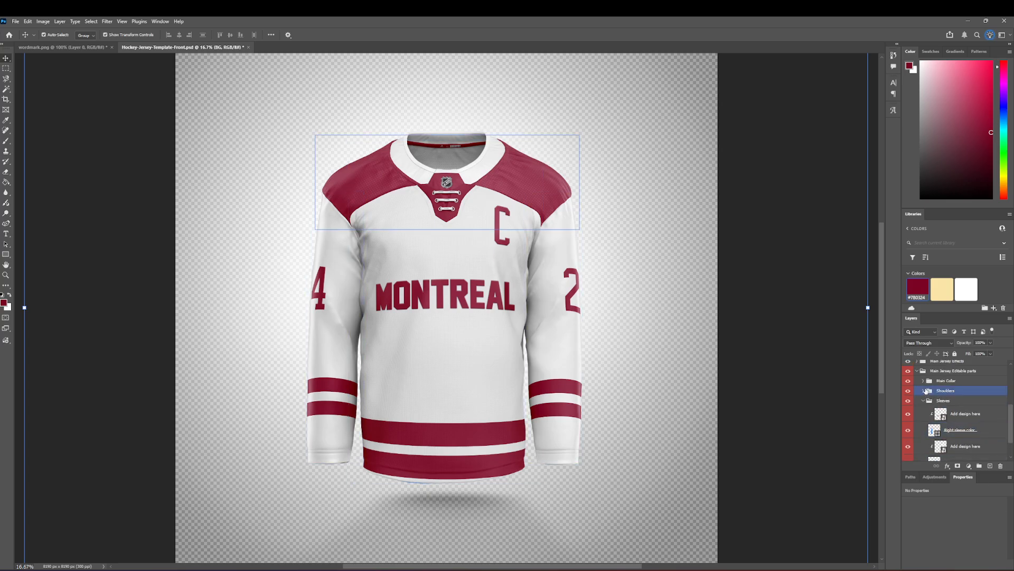
pyautogui.scroll(4, 919, 380)
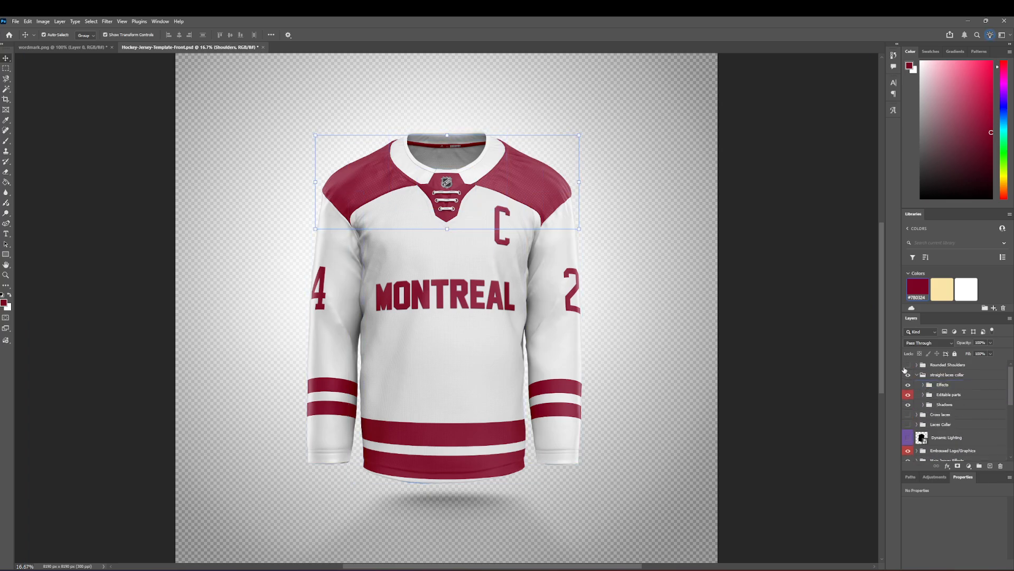
pyautogui.click(953, 404)
# - Open the first design in the Shoulders group, recolour its background white #FFFFFF, and close it with the change saved
pyautogui.scroll(-3, 964, 408)
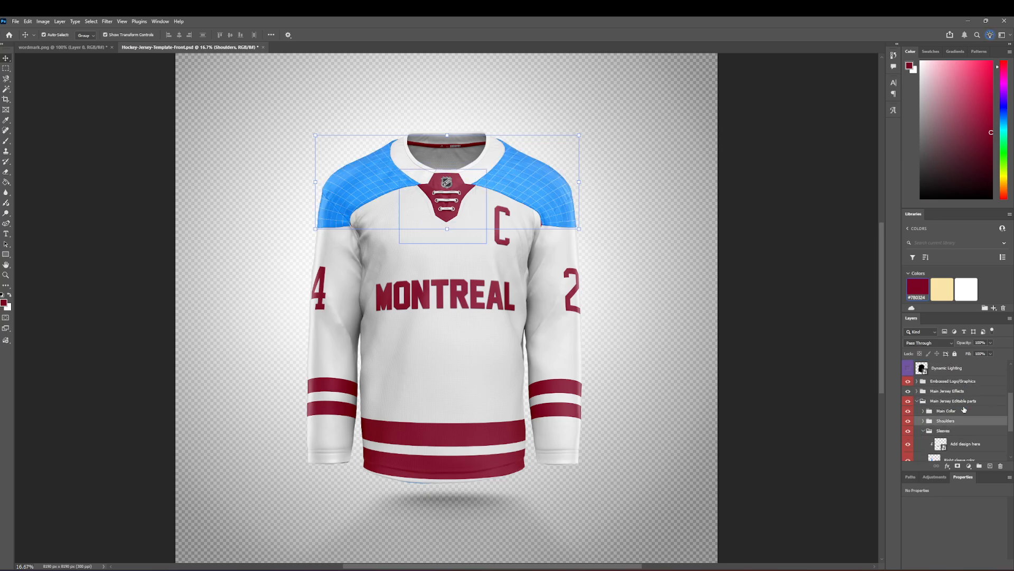
pyautogui.click(943, 371)
pyautogui.click(933, 385)
pyautogui.scroll(2, 951, 402)
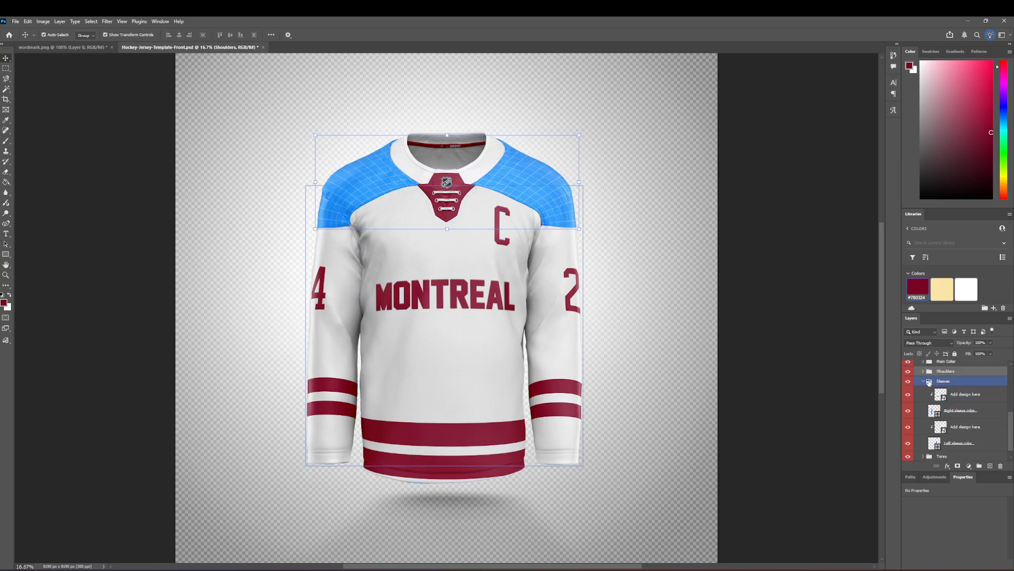
pyautogui.click(951, 393)
pyautogui.doubleClick(938, 394)
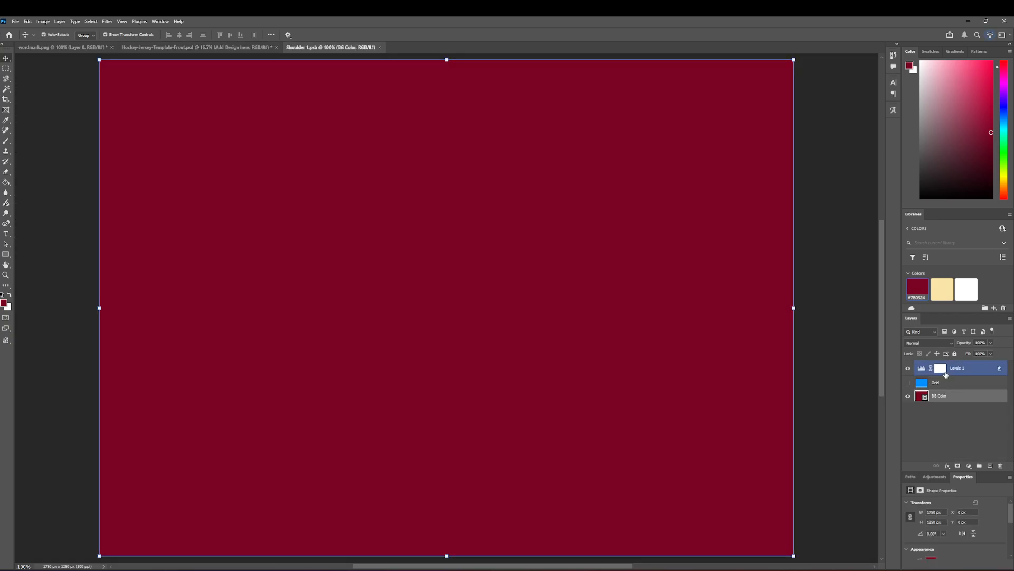
pyautogui.click(966, 289)
pyautogui.click(384, 48)
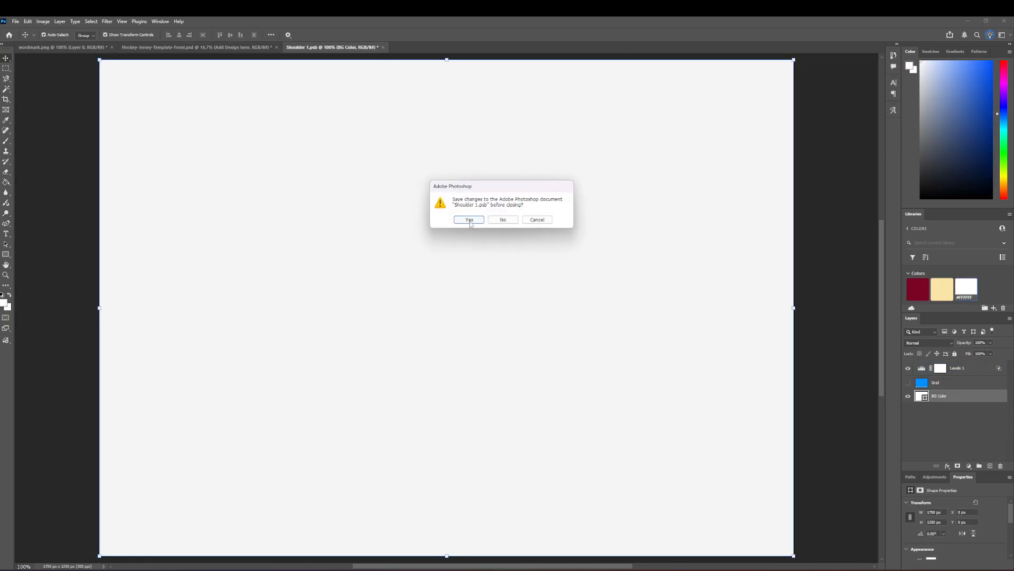
pyautogui.click(465, 218)
# - Open the other design in the Shoulders group, recolour its background white #FFFFFF, and close it with the change saved
pyautogui.click(968, 433)
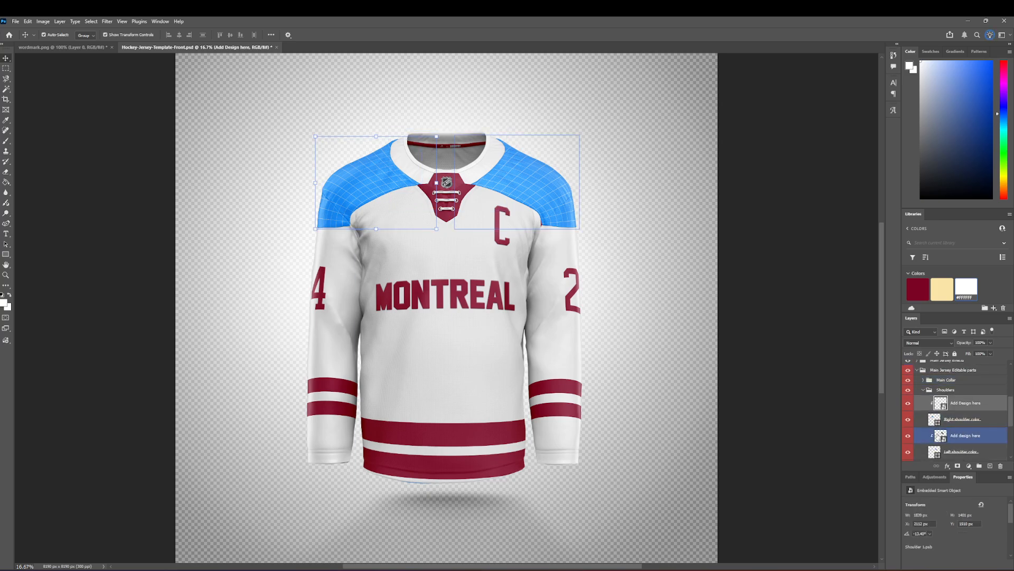
pyautogui.doubleClick(940, 435)
pyautogui.click(967, 287)
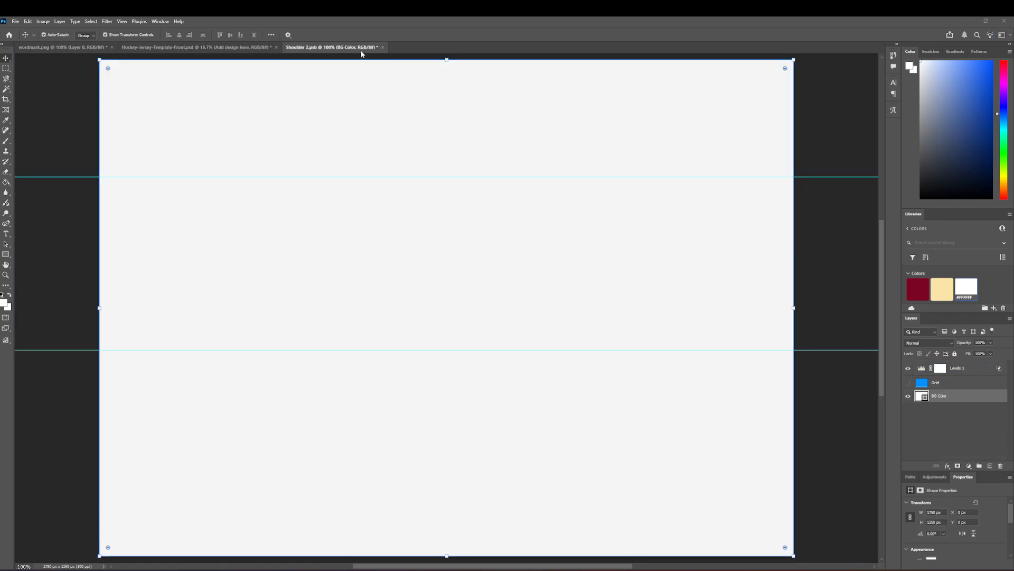
pyautogui.click(383, 48)
pyautogui.click(462, 221)
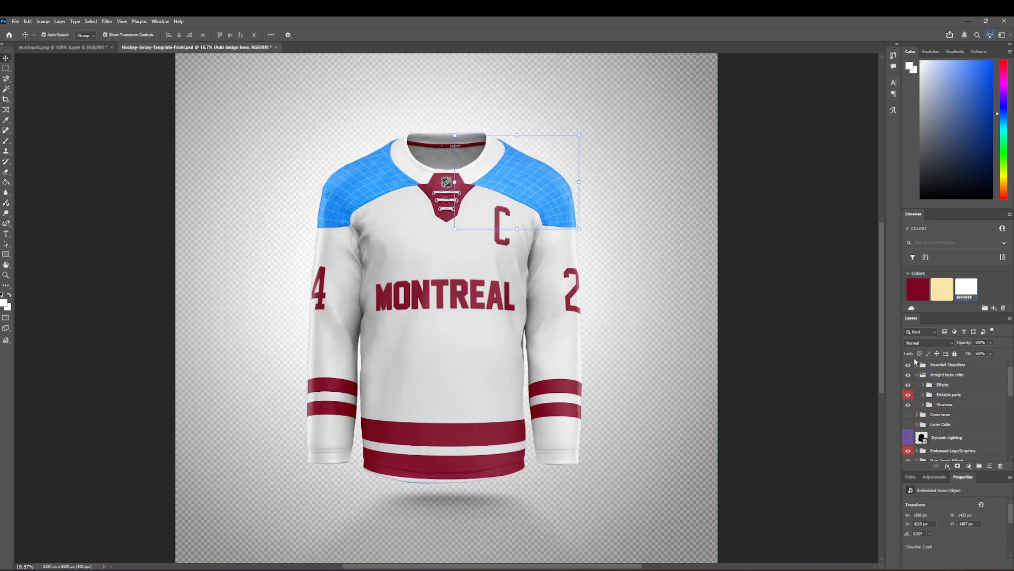
# - Expand the editable parts of the Rounded Shoulders group and open the right shoulder design
pyautogui.click(917, 365)
pyautogui.click(925, 400)
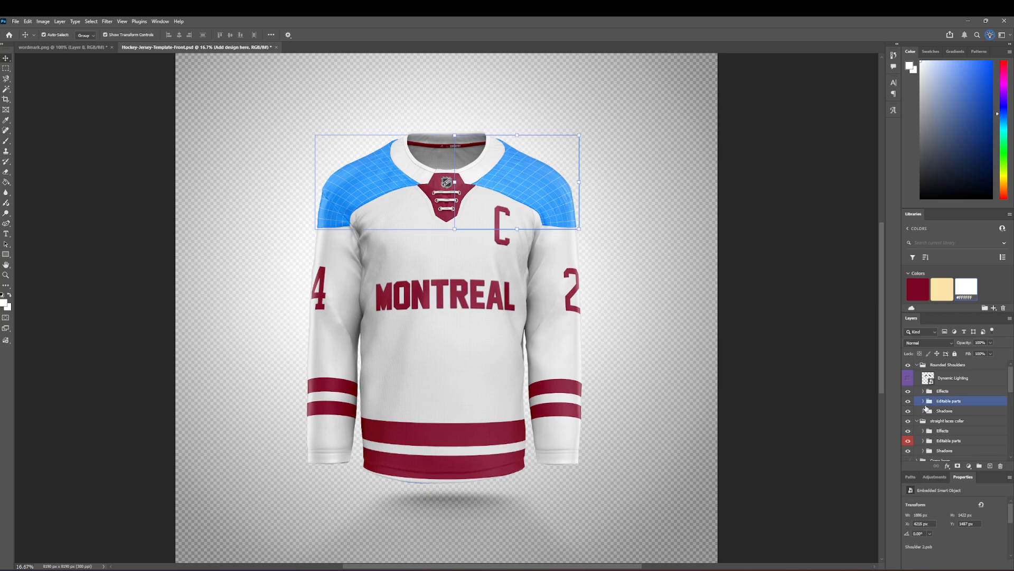
pyautogui.click(922, 401)
pyautogui.scroll(-2, 951, 413)
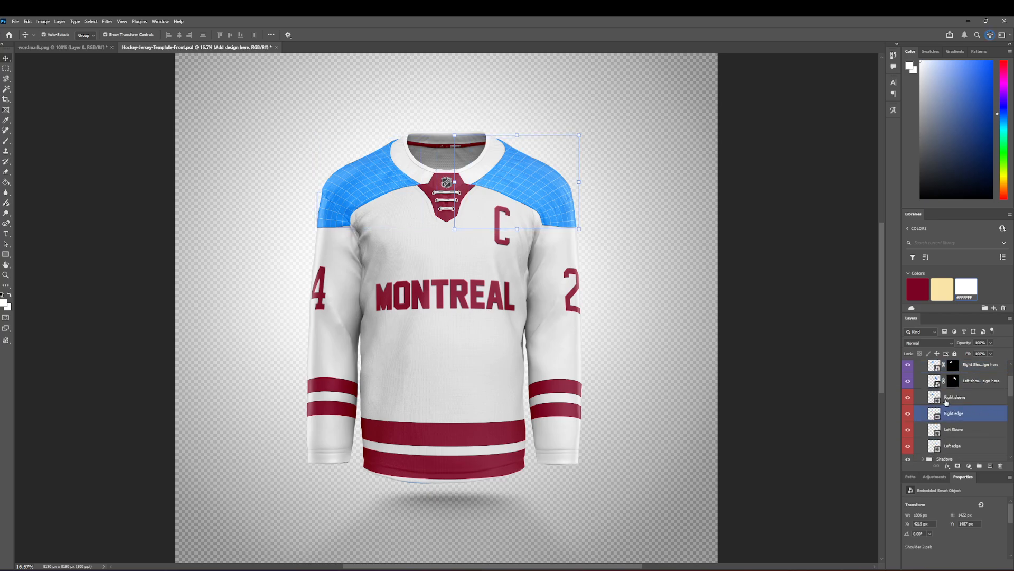
pyautogui.doubleClick(935, 364)
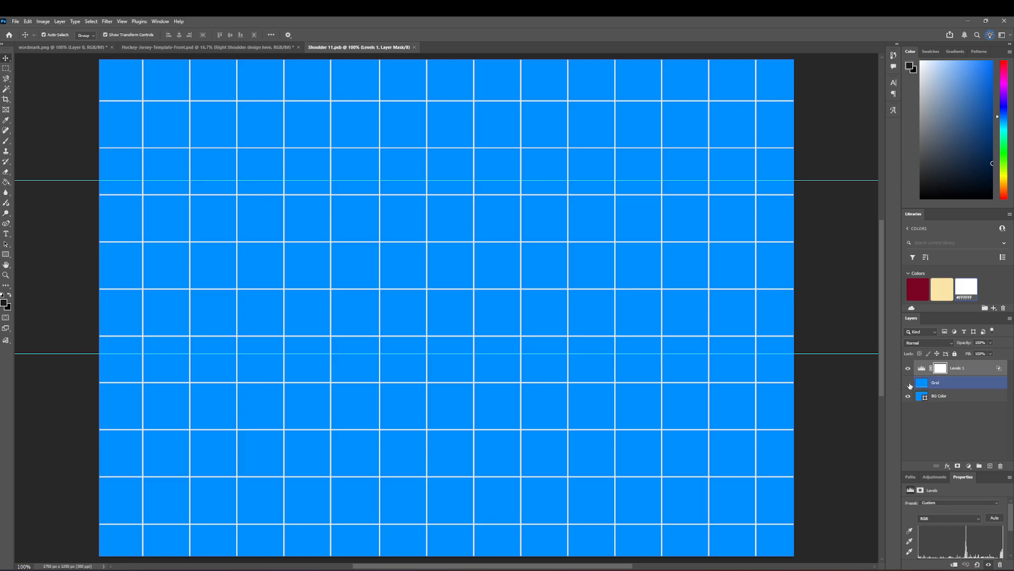
# - Hide the grid in the right shoulder design and recolour the BG Color layer dark red #7B0324
pyautogui.click(909, 385)
pyautogui.click(917, 289)
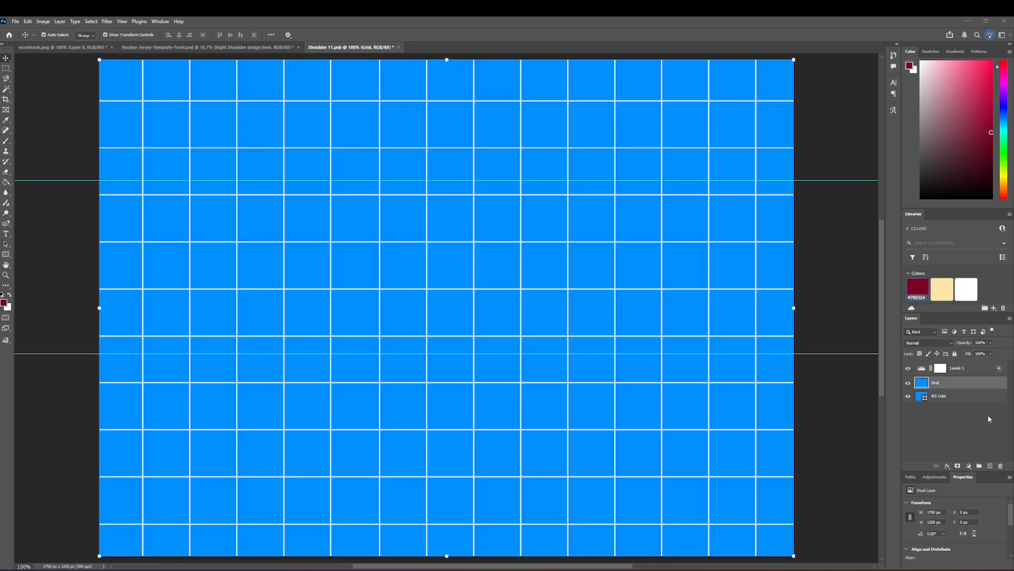
pyautogui.click(908, 383)
pyautogui.click(939, 396)
pyautogui.click(925, 293)
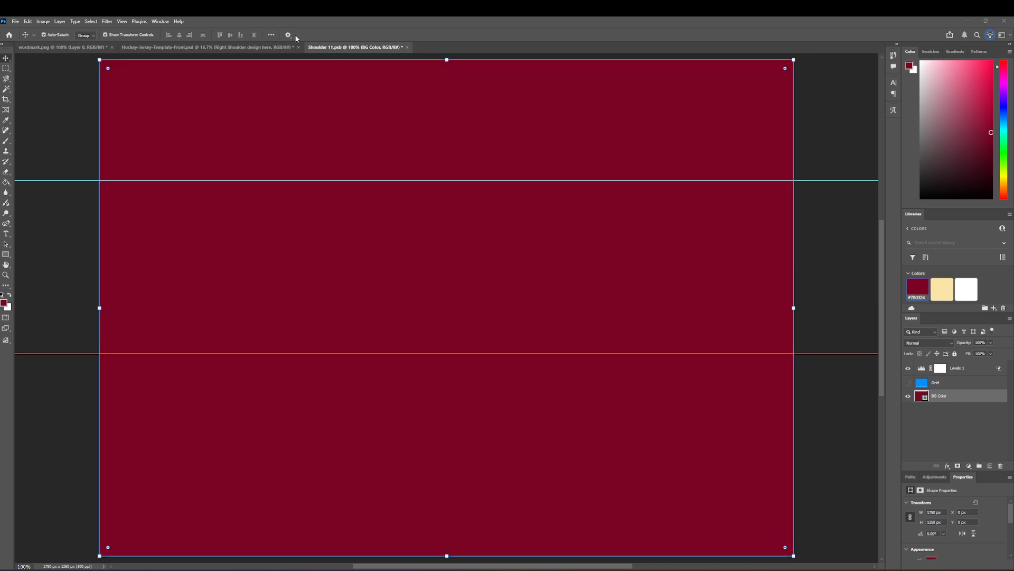
# - Open logo.png and select the white area around the M with the Magic Wand
pyautogui.click(16, 21)
pyautogui.click(26, 39)
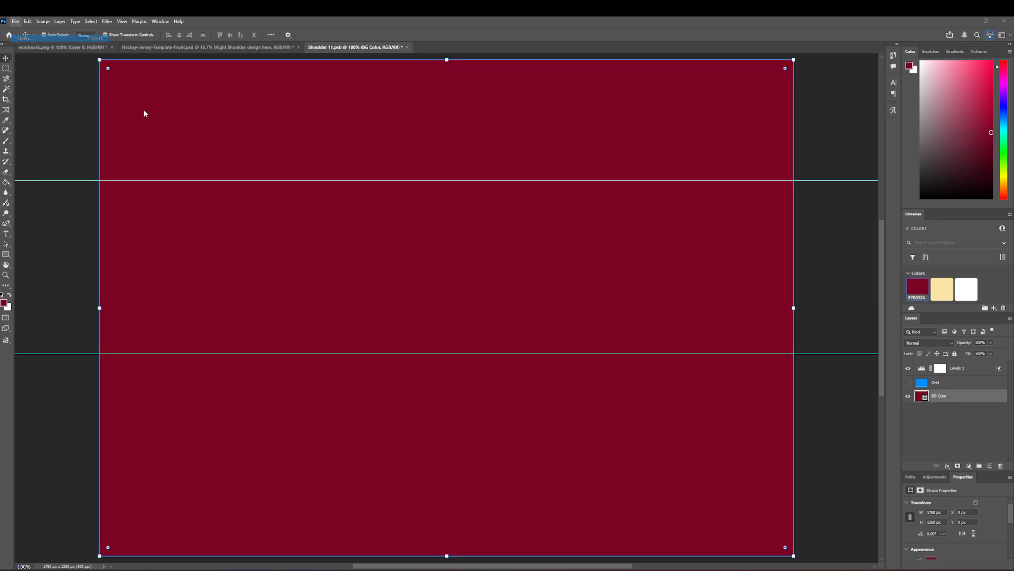
pyautogui.doubleClick(468, 242)
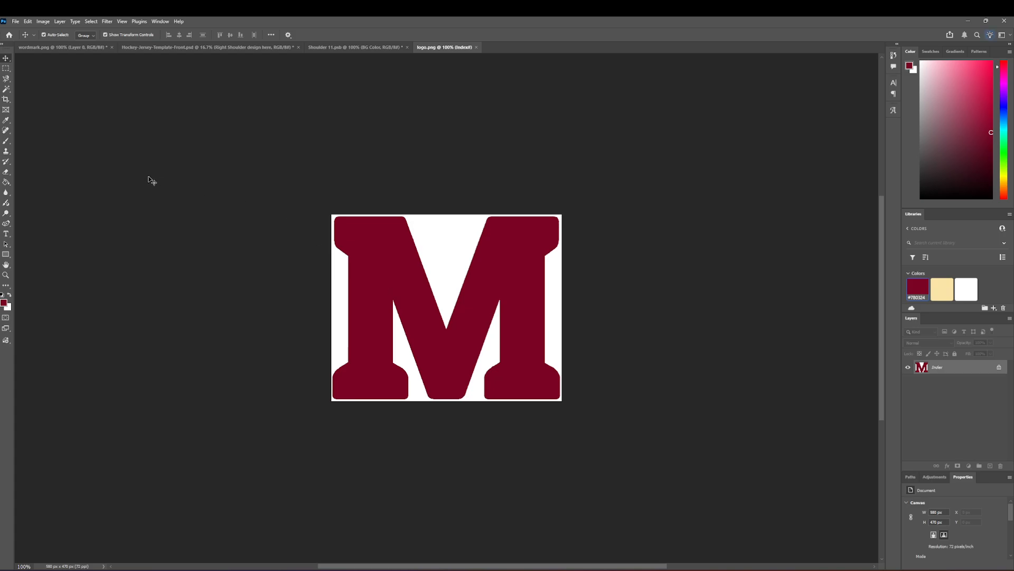
pyautogui.click(6, 89)
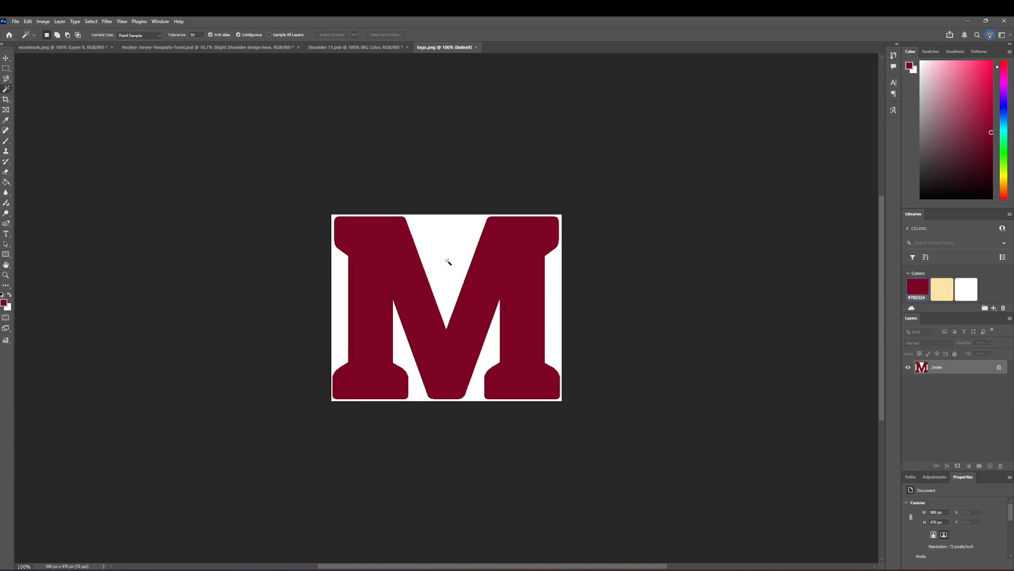
pyautogui.click(462, 249)
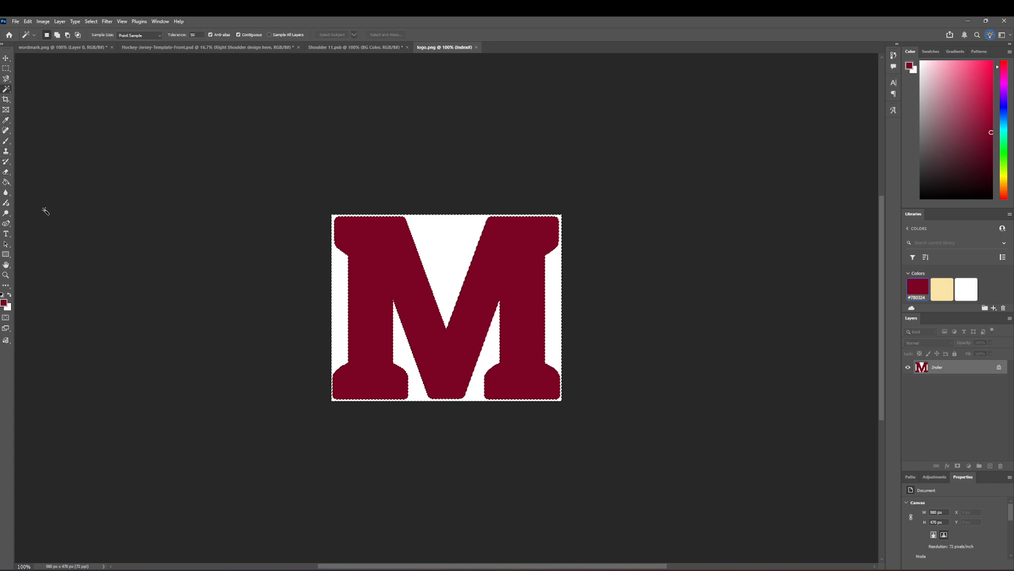
# - Convert the logo image to RGB Color, then erase the selected white area from the unlocked layer and deselect
pyautogui.click(6, 172)
pyautogui.moveTo(472, 284); pyautogui.dragTo(396, 226)
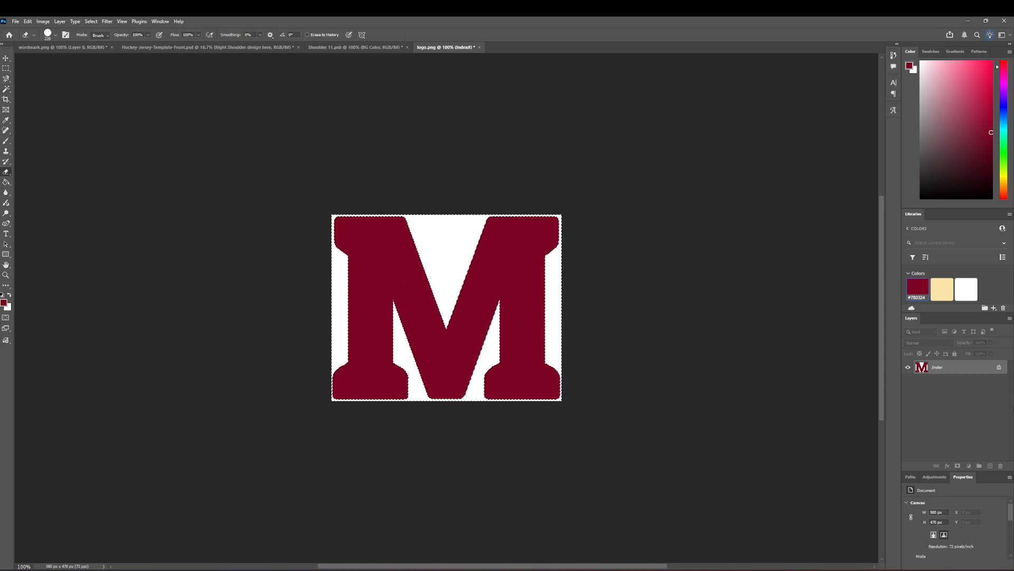
pyautogui.click(43, 21)
pyautogui.moveTo(106, 31)
pyautogui.click(167, 63)
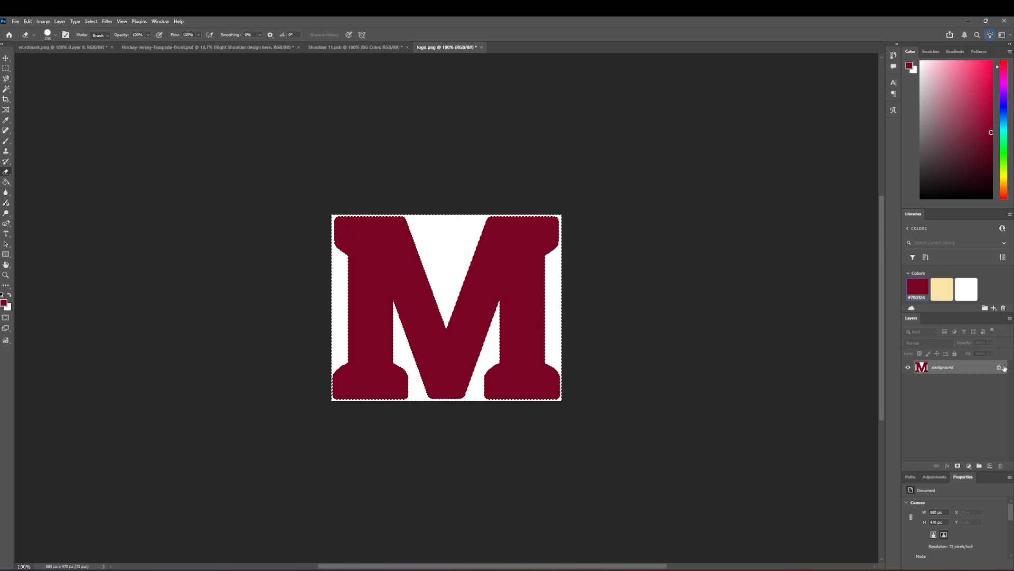
pyautogui.moveTo(576, 259)
pyautogui.mouseDown()
pyautogui.moveTo(468, 242)
pyautogui.moveTo(460, 273)
pyautogui.moveTo(469, 343)
pyautogui.moveTo(588, 400)
pyautogui.moveTo(663, 401)
pyautogui.mouseUp()
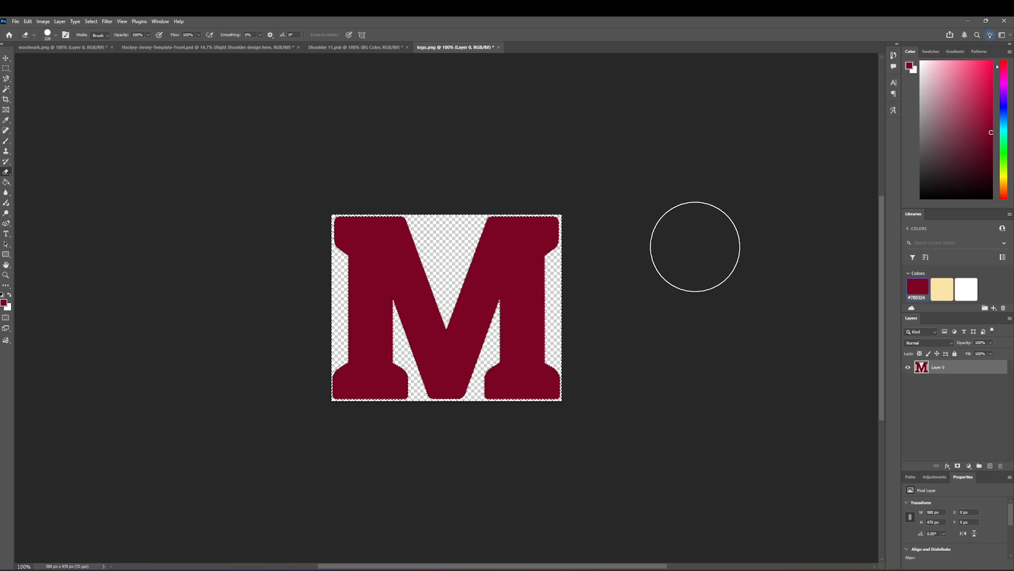
pyautogui.hotkey('ctrl', 'd')
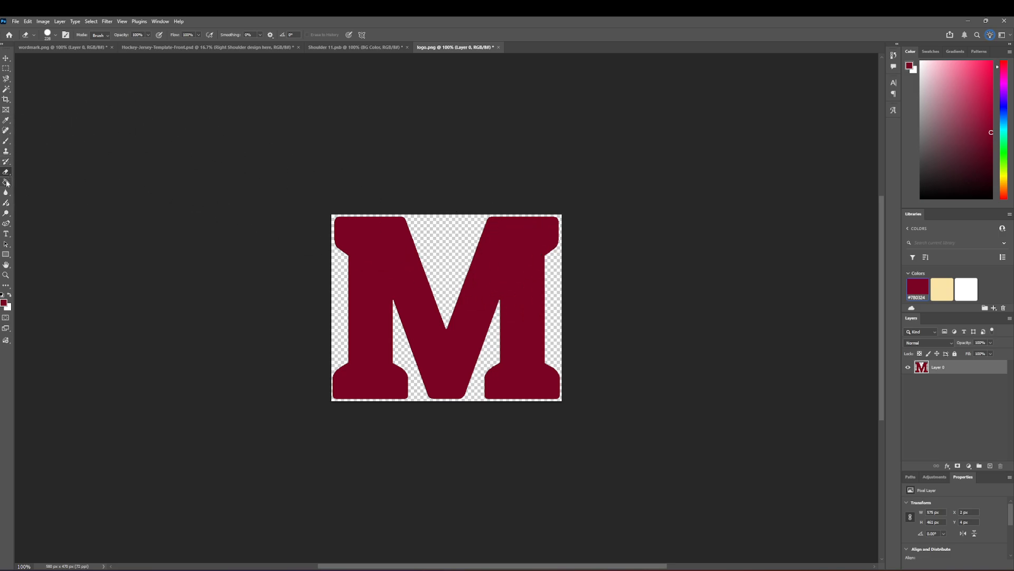
# - Fill the M logo with white #FFFFFF and copy it into the right shoulder design
pyautogui.click(6, 183)
pyautogui.click(969, 290)
pyautogui.click(464, 306)
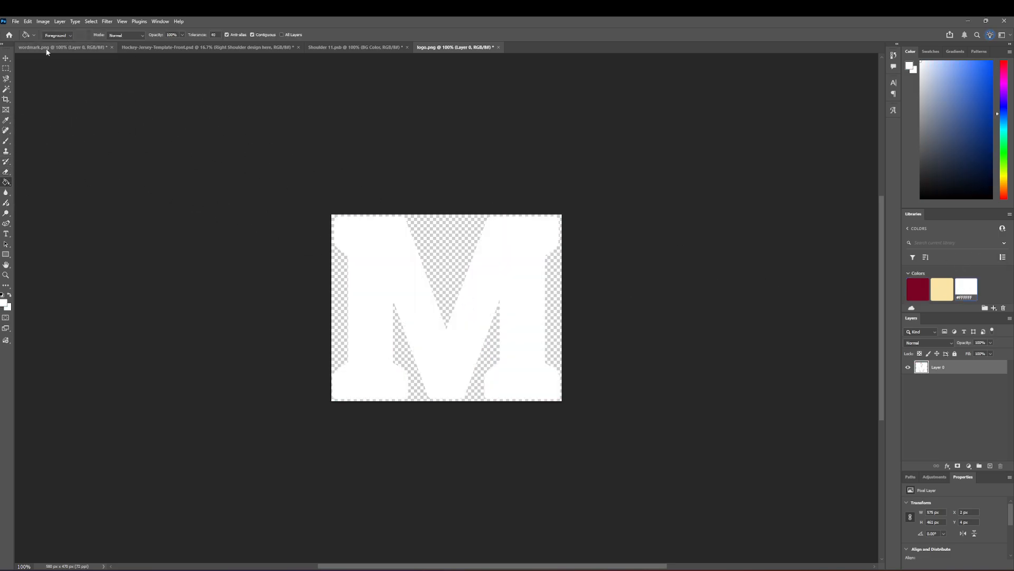
pyautogui.click(7, 58)
pyautogui.moveTo(384, 247); pyautogui.dragTo(459, 275)
# - Rotate the white M 90° clockwise and centre it on the right shoulder design
pyautogui.rightClick(464, 279)
pyautogui.click(501, 417)
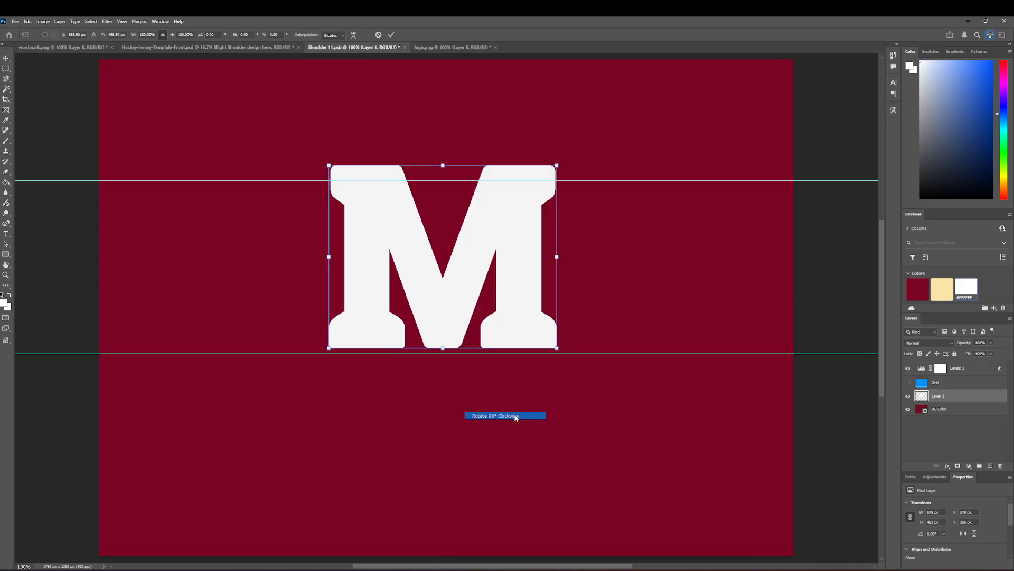
pyautogui.moveTo(474, 344); pyautogui.dragTo(448, 348)
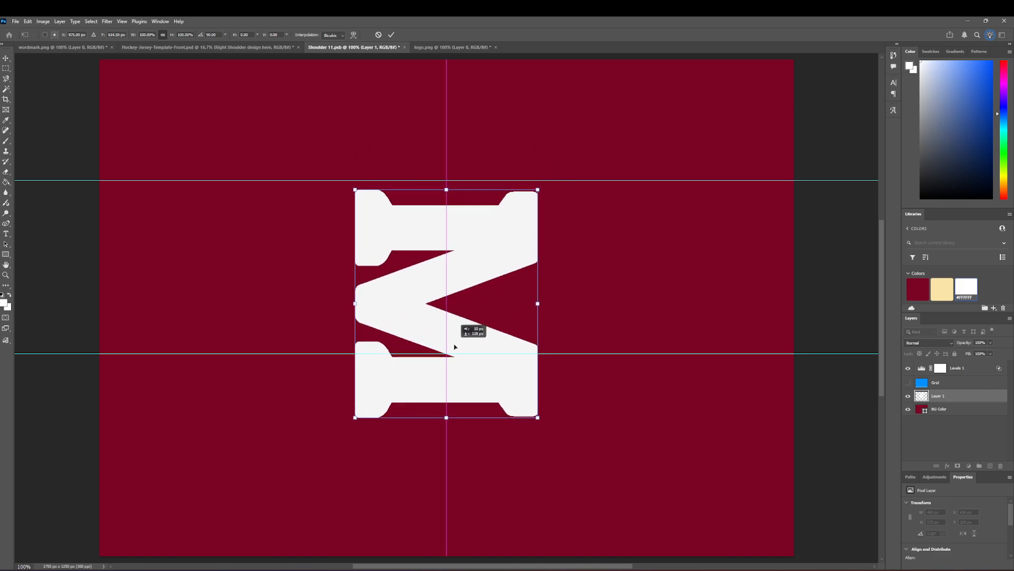
pyautogui.press('Return')
# - Save the right shoulder design, check it on the jersey mockup, and return to the shoulder document
pyautogui.hotkey('ctrl', 's')
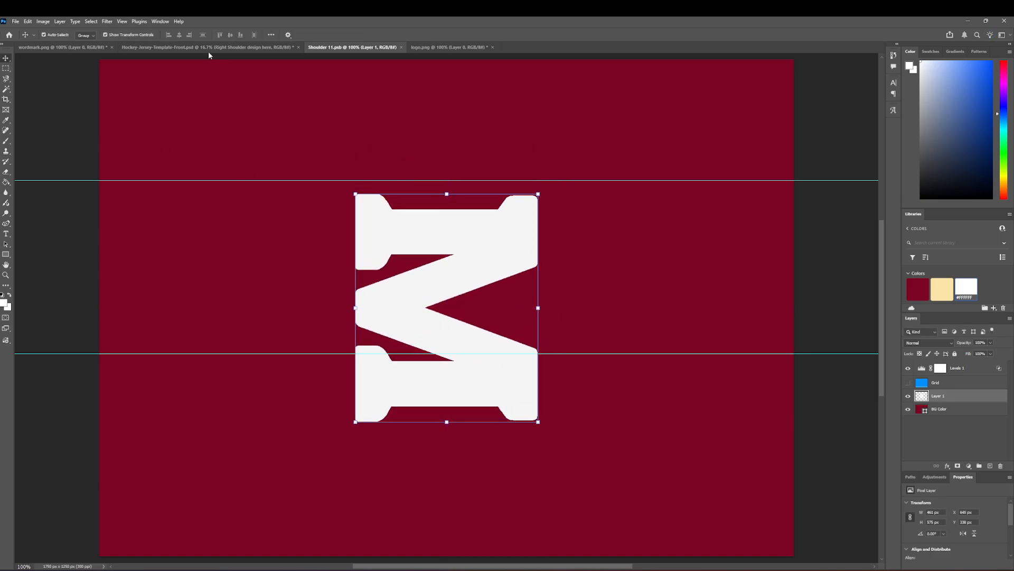
pyautogui.click(206, 49)
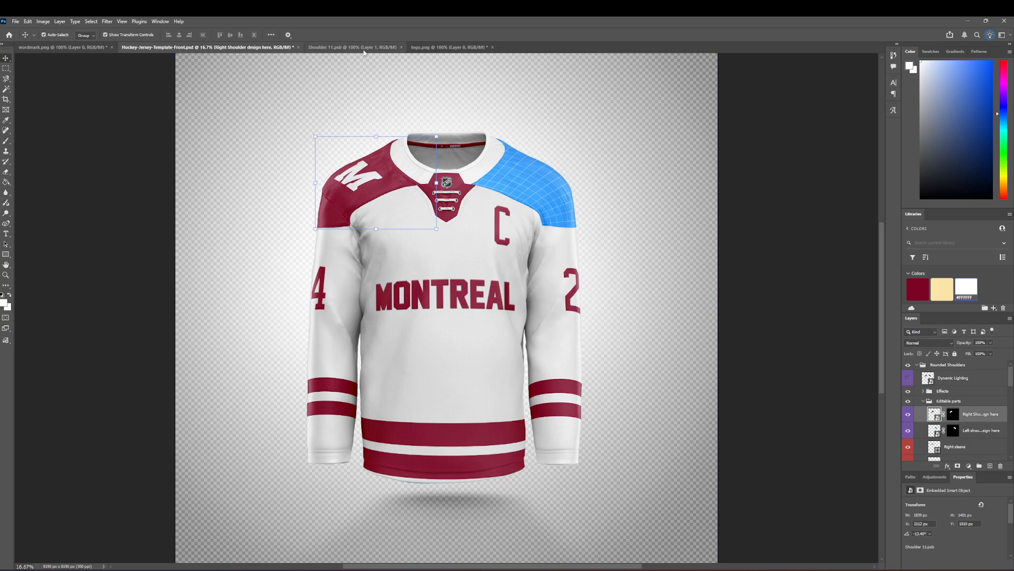
pyautogui.click(328, 47)
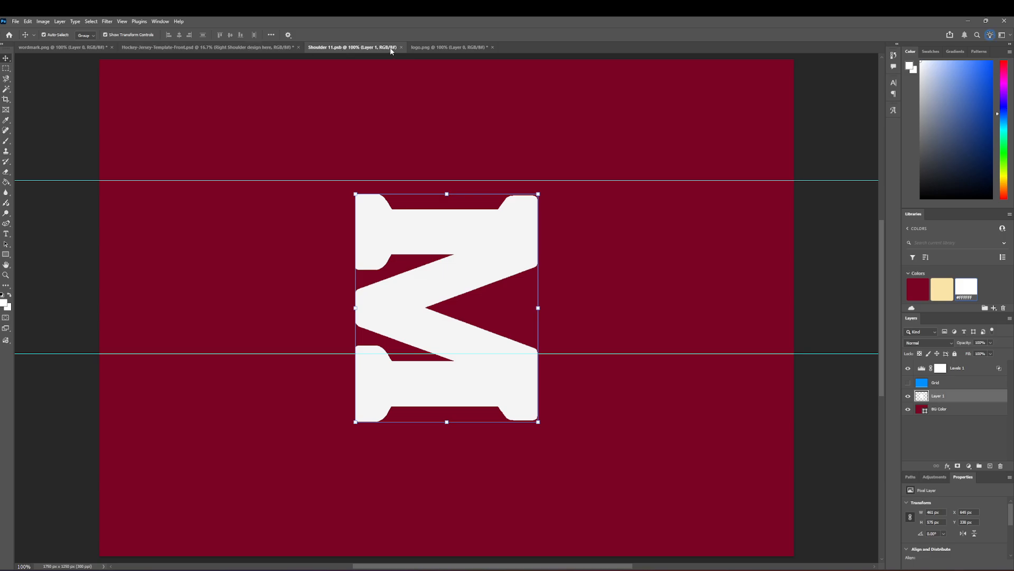
# - Open the mockup's left shoulder design, hide its Grid layer and recolour the BG Color layer dark red
pyautogui.click(476, 47)
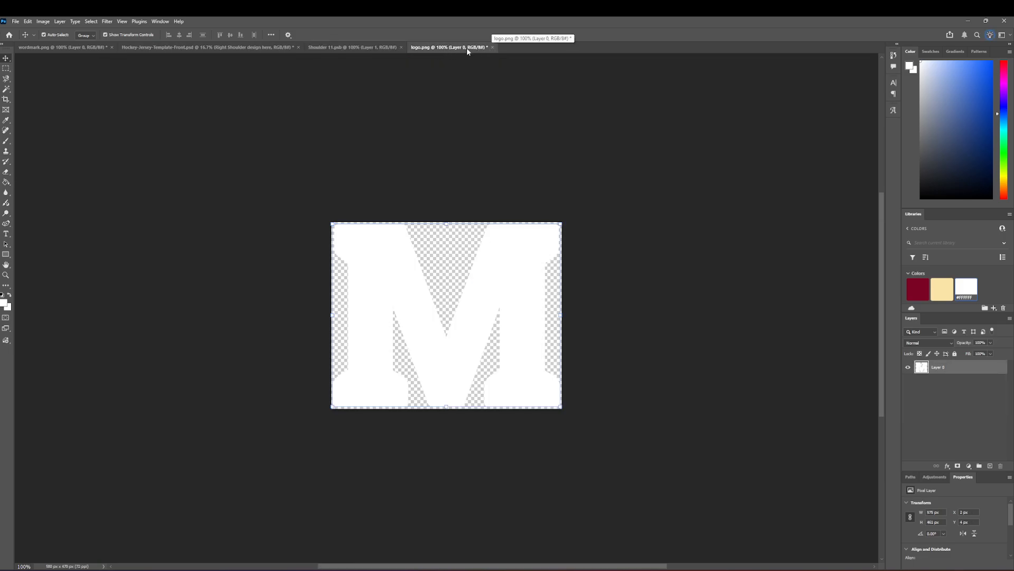
pyautogui.moveTo(467, 48); pyautogui.dragTo(93, 48)
pyautogui.click(338, 47)
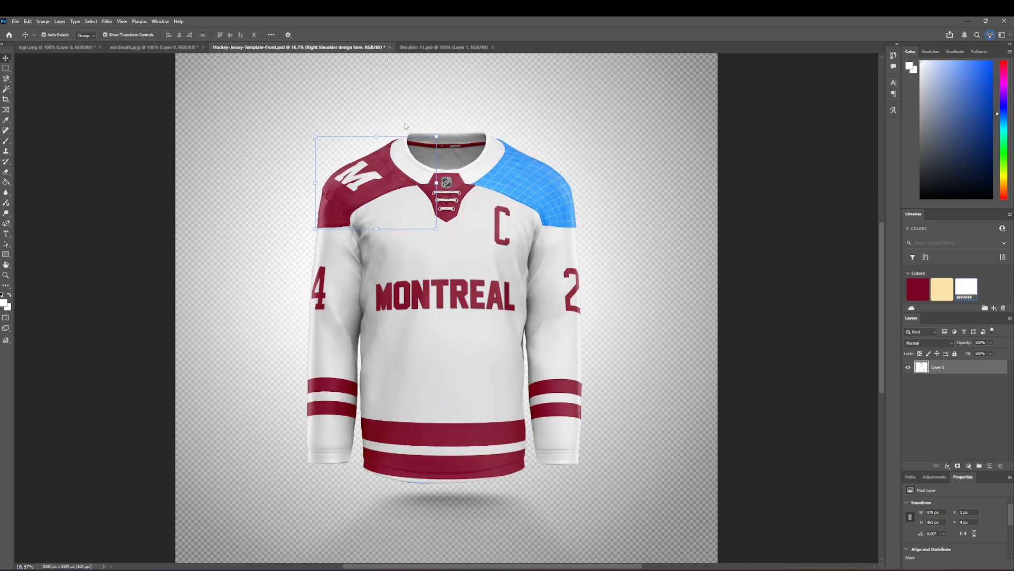
pyautogui.doubleClick(922, 429)
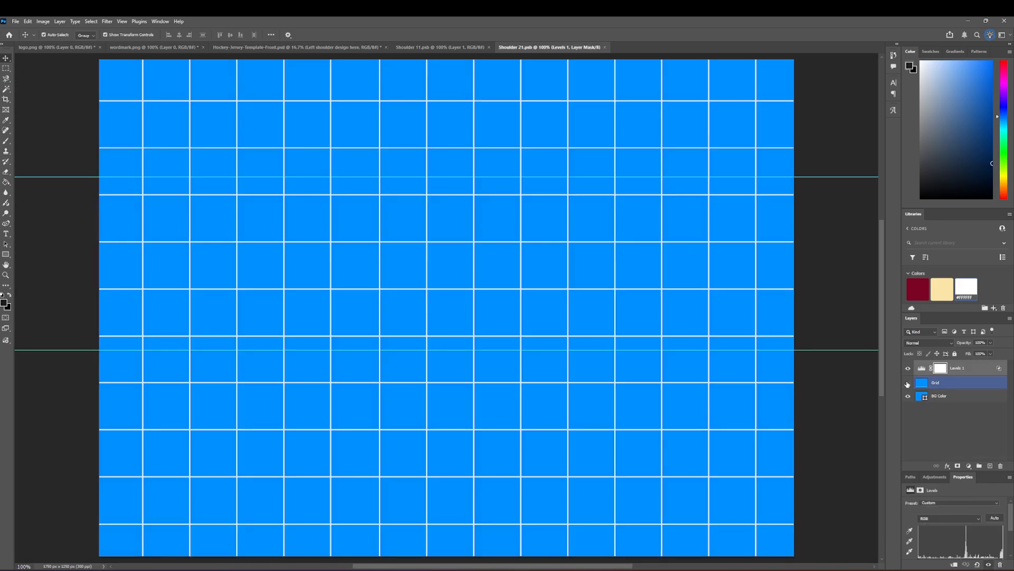
pyautogui.click(908, 383)
pyautogui.click(946, 395)
pyautogui.click(923, 291)
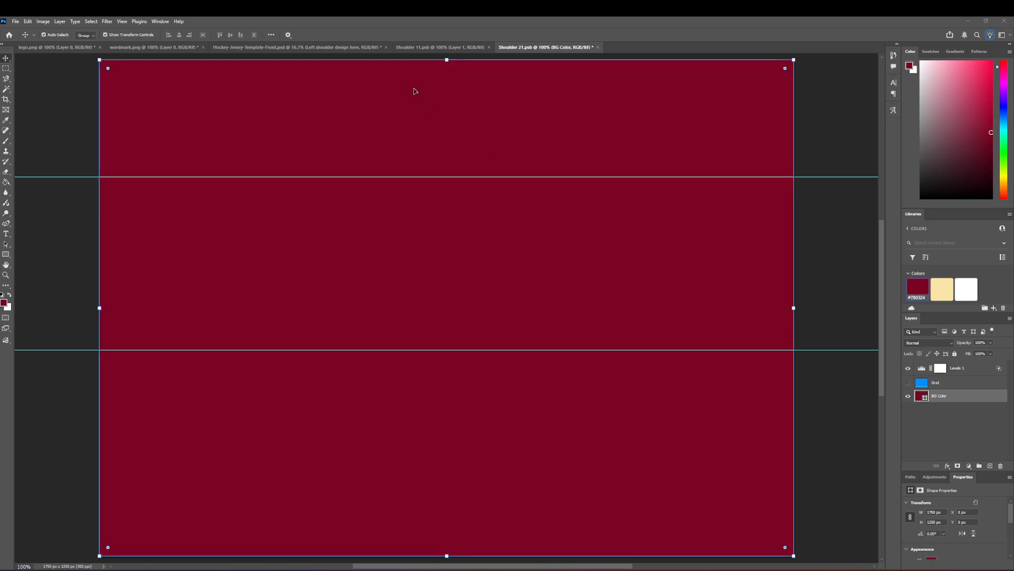
# - Copy the rotated white M from Shoulder 11 into the left shoulder design
pyautogui.click(415, 46)
pyautogui.hotkey('ctrl', 'c')
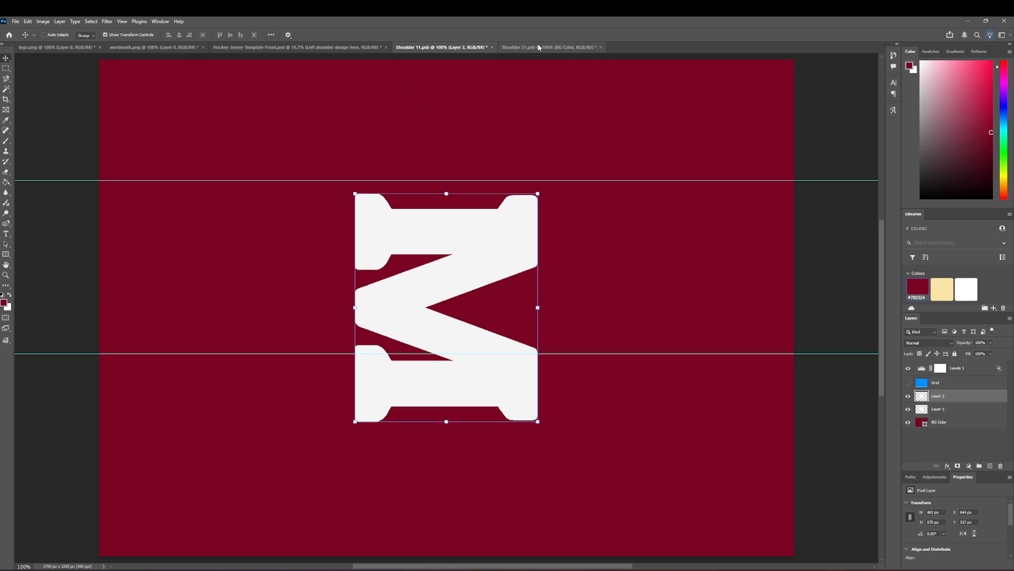
pyautogui.hotkey('ctrl', 'Tab')
pyautogui.hotkey('ctrl', 'v')
# - Flip the pasted M horizontally, save the left shoulder design and check it on the jersey mockup
pyautogui.rightClick(472, 262)
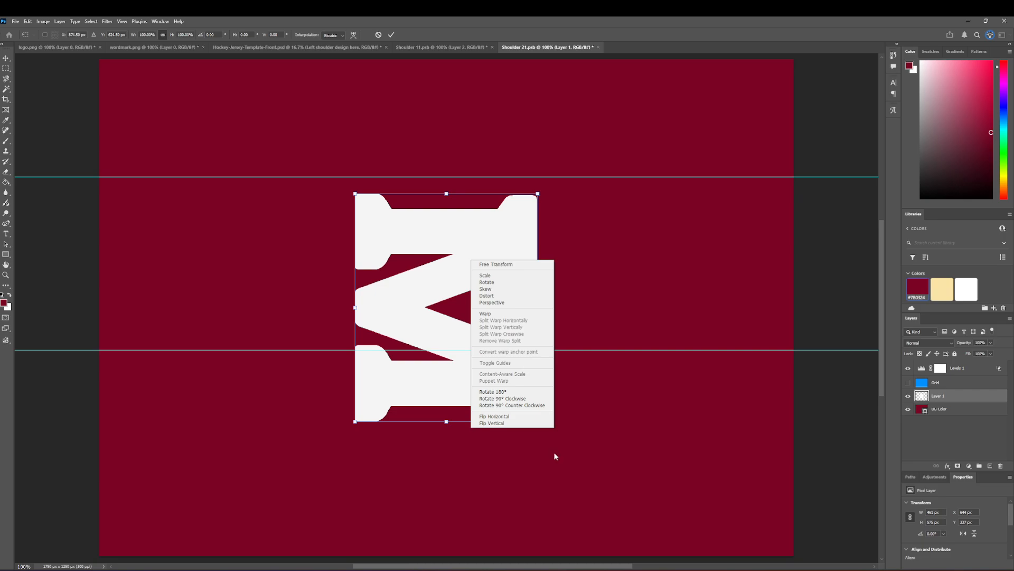
pyautogui.click(496, 416)
pyautogui.hotkey('ctrl', 's')
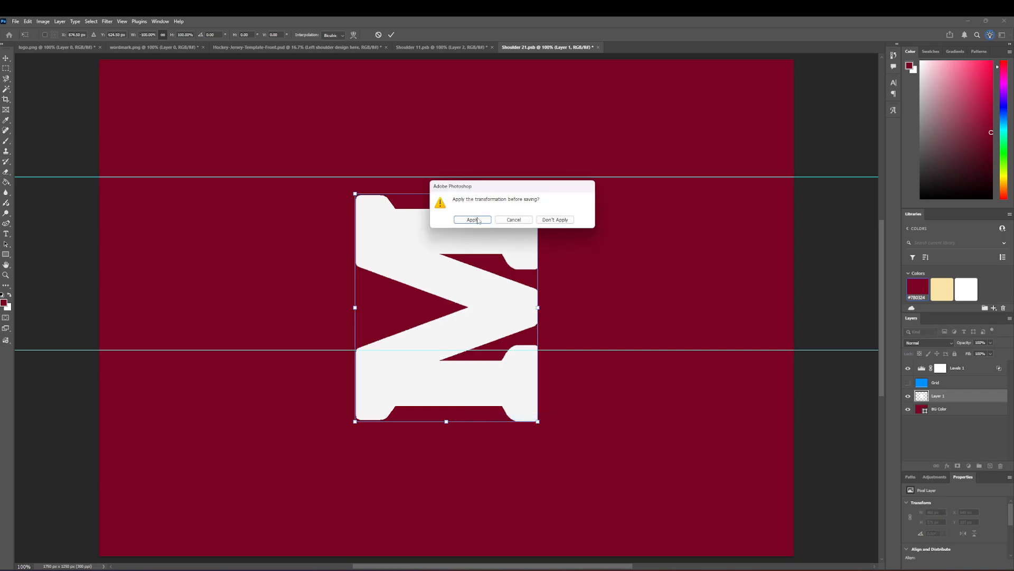
pyautogui.press('Return')
pyautogui.click(252, 48)
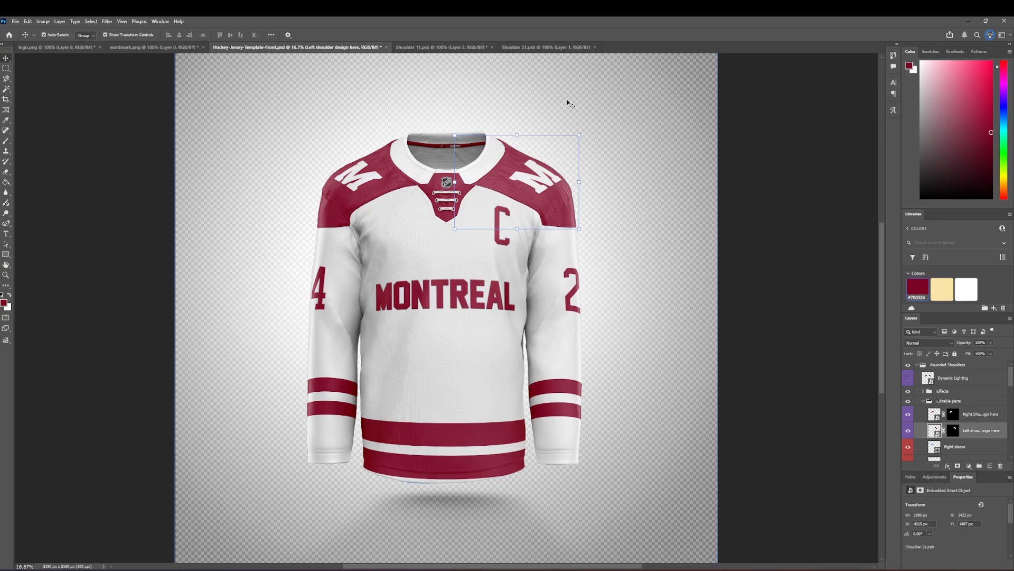
# - Shrink the left shoulder's M slightly, shift it a little up and left, and save the design
pyautogui.click(515, 47)
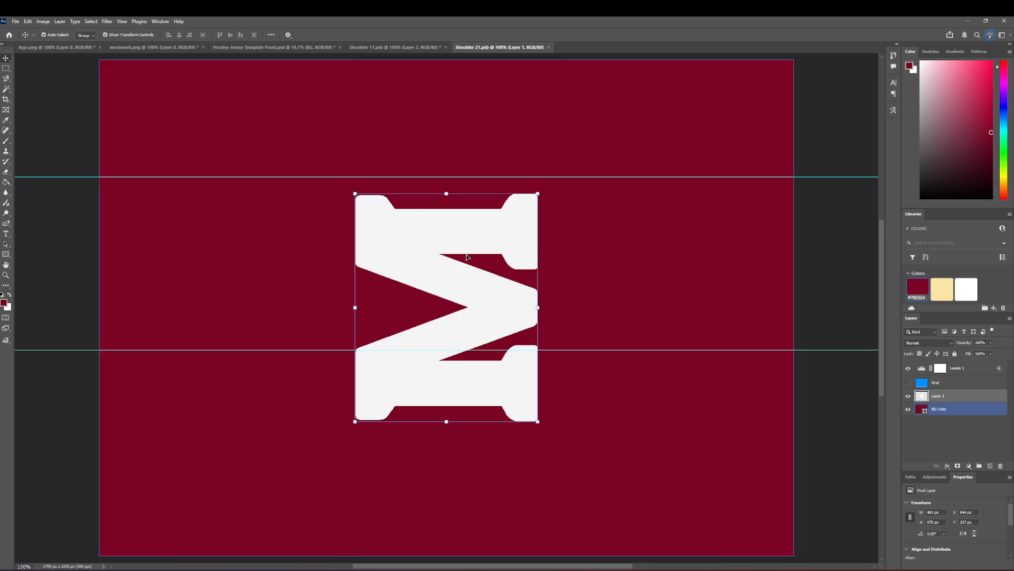
pyautogui.moveTo(534, 198); pyautogui.dragTo(521, 212)
pyautogui.moveTo(465, 240); pyautogui.dragTo(453, 227)
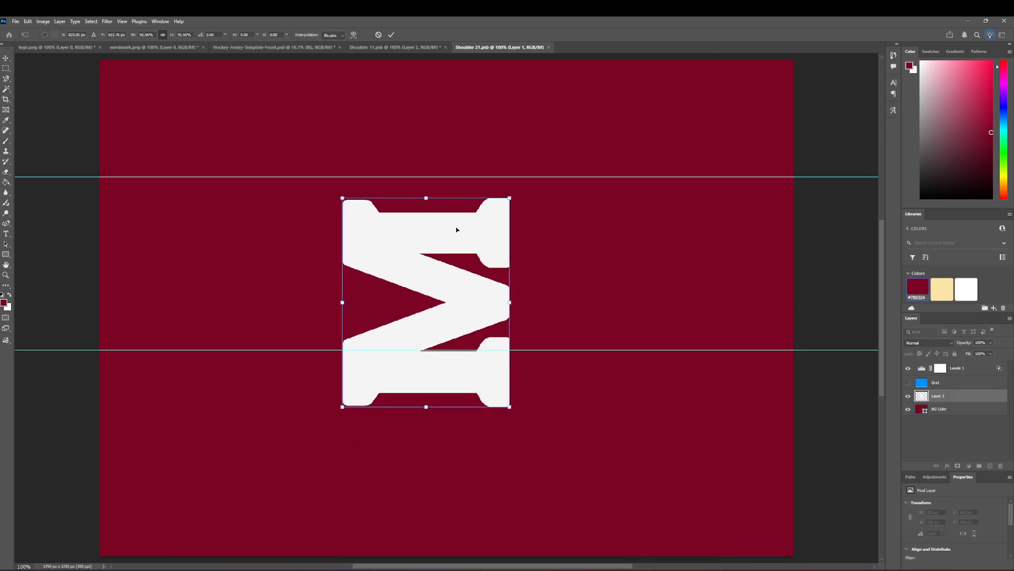
pyautogui.hotkey('ctrl', 's')
pyautogui.press('Return')
# - Check the resized M on the jersey mockup and close the shoulder documents, discarding the unsaved Shoulder 11 changes
pyautogui.click(302, 49)
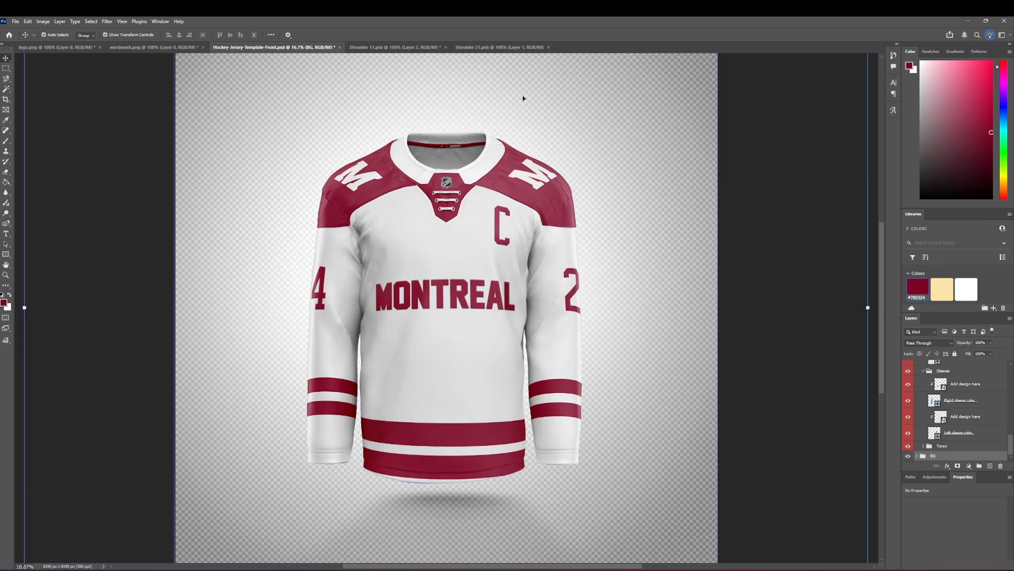
pyautogui.click(445, 47)
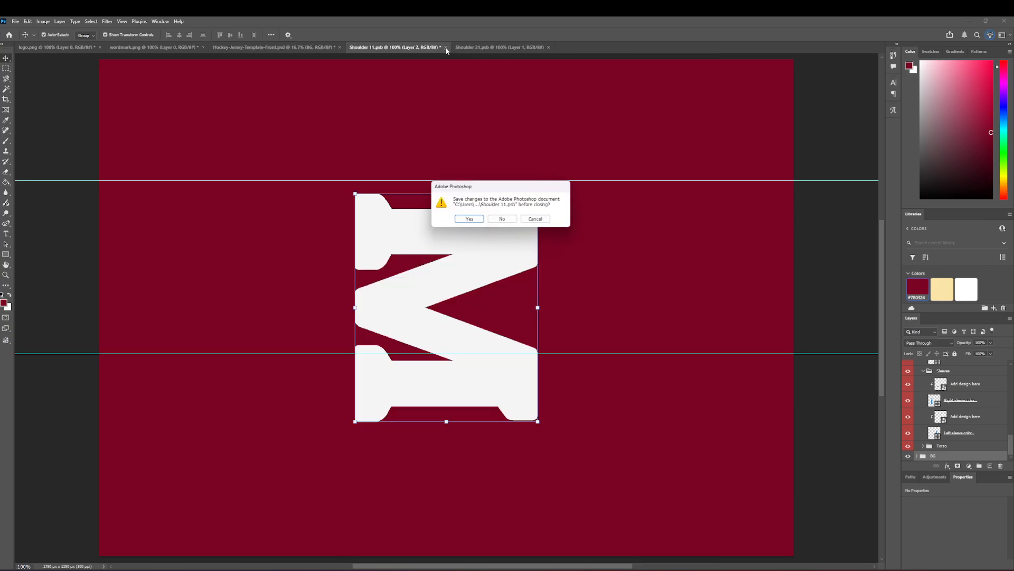
pyautogui.click(502, 218)
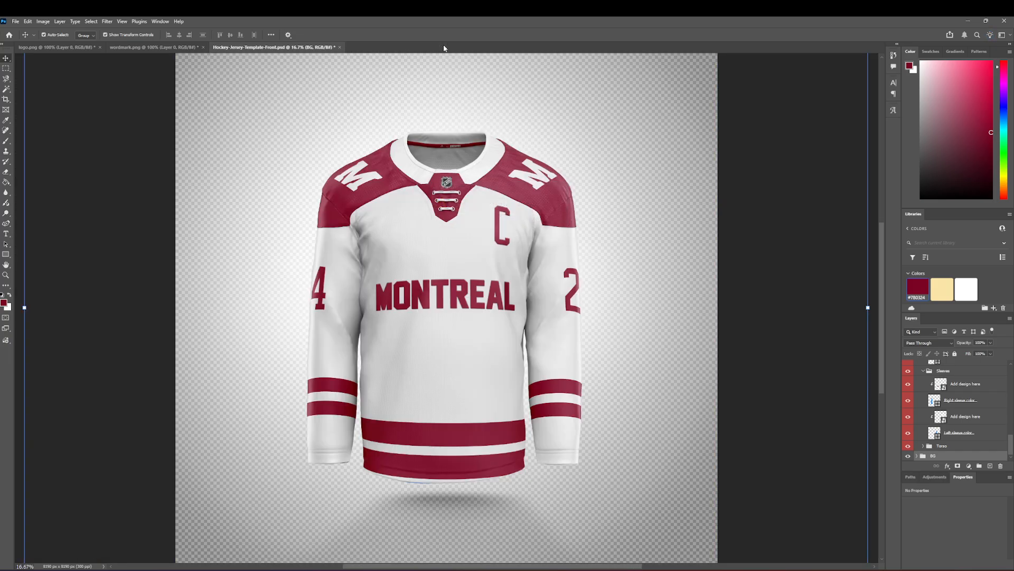
# - Collapse the Sleeves, Shoulders and Rounded Shoulders layer groups in the jersey template
pyautogui.scroll(1, 929, 402)
pyautogui.click(928, 402)
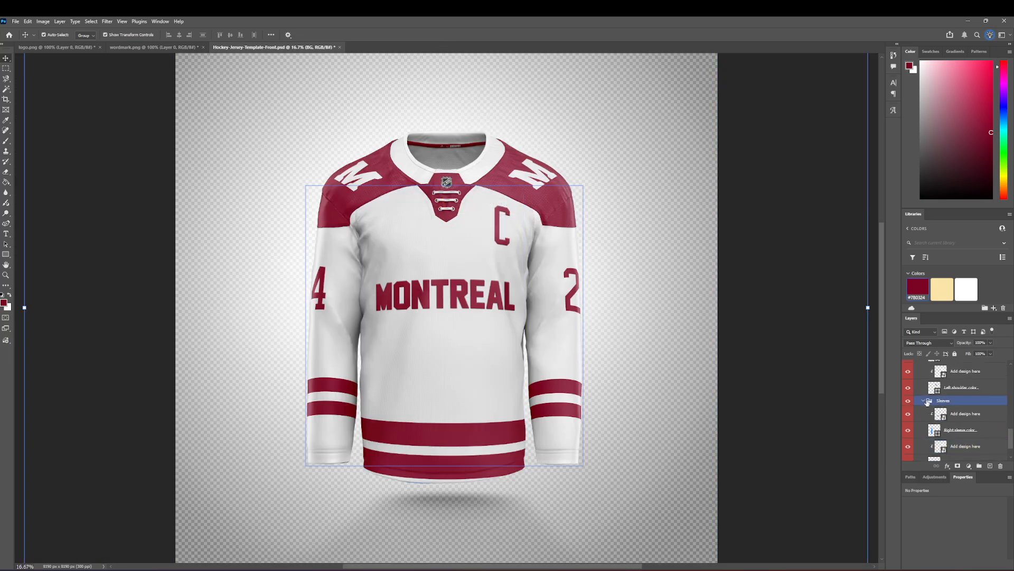
pyautogui.click(924, 400)
pyautogui.click(926, 416)
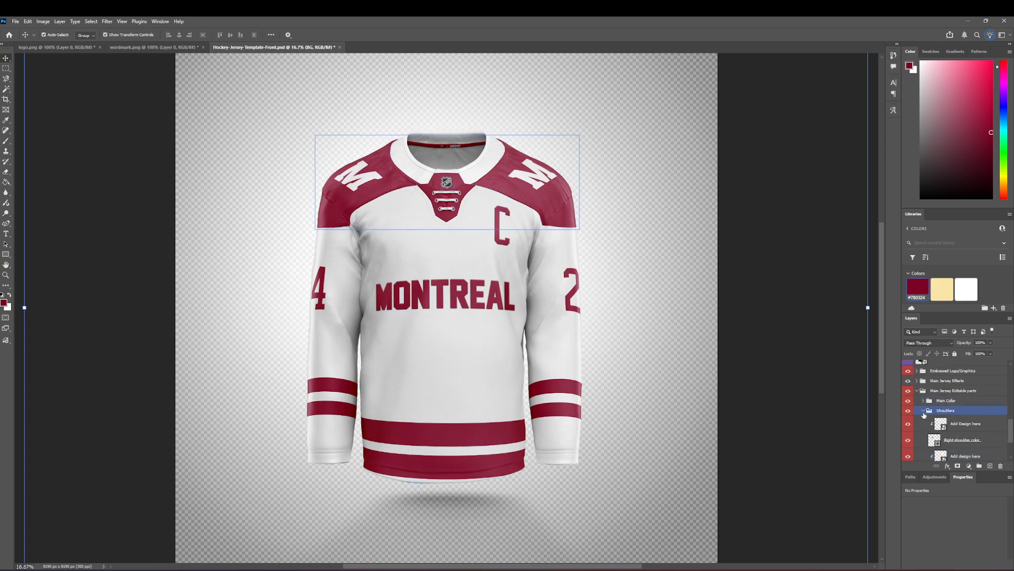
pyautogui.scroll(1, 926, 416)
pyautogui.click(925, 416)
pyautogui.click(923, 425)
pyautogui.scroll(-2, 925, 417)
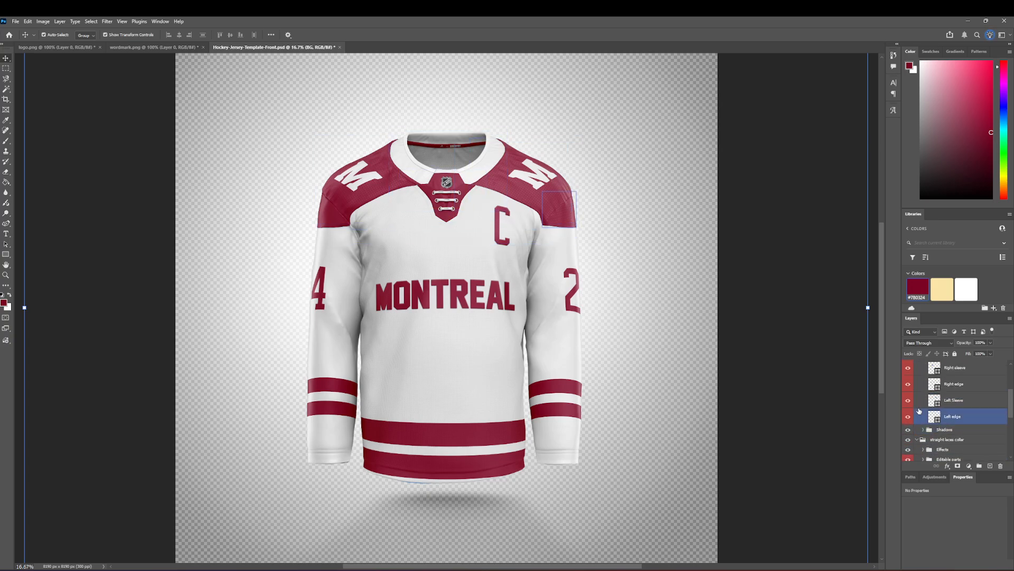
pyautogui.click(920, 390)
pyautogui.click(922, 393)
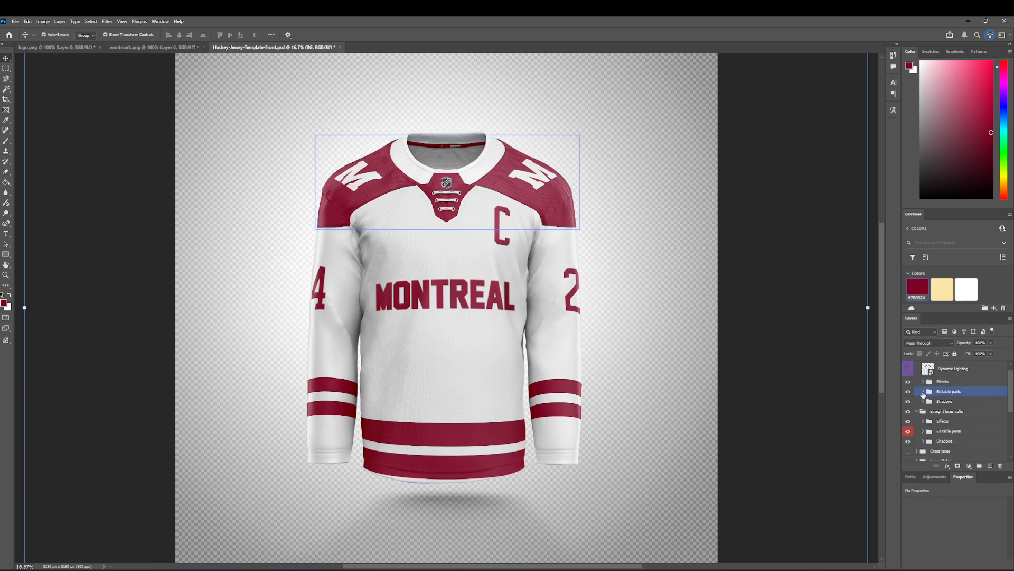
pyautogui.scroll(2, 922, 391)
pyautogui.click(923, 366)
# - Recolour the straight-laces collar's laces dark red and its V-neck base white #FFFFFF, and collapse its Editable parts group
pyautogui.click(927, 397)
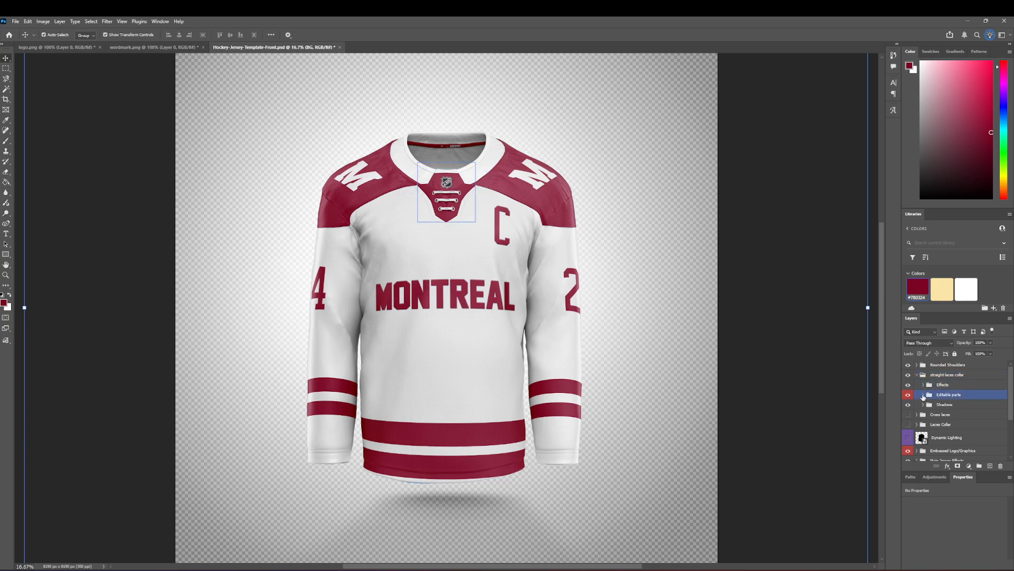
pyautogui.click(923, 394)
pyautogui.click(945, 408)
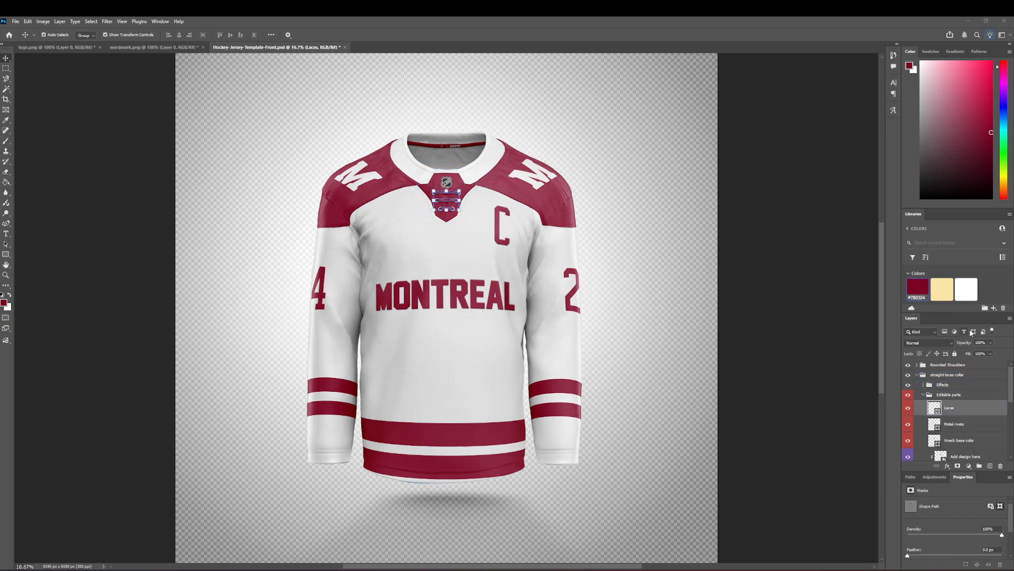
pyautogui.click(958, 440)
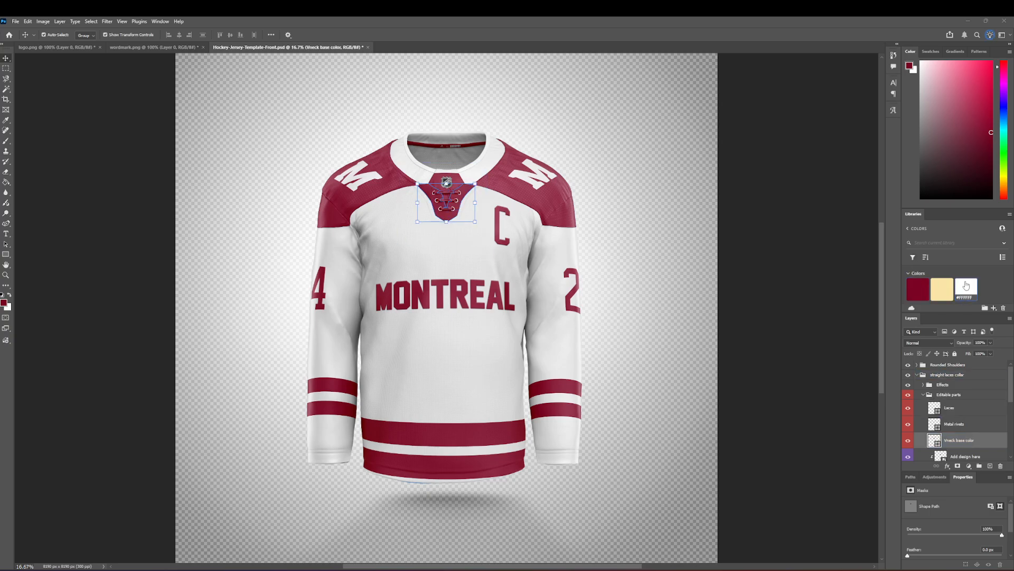
pyautogui.click(966, 287)
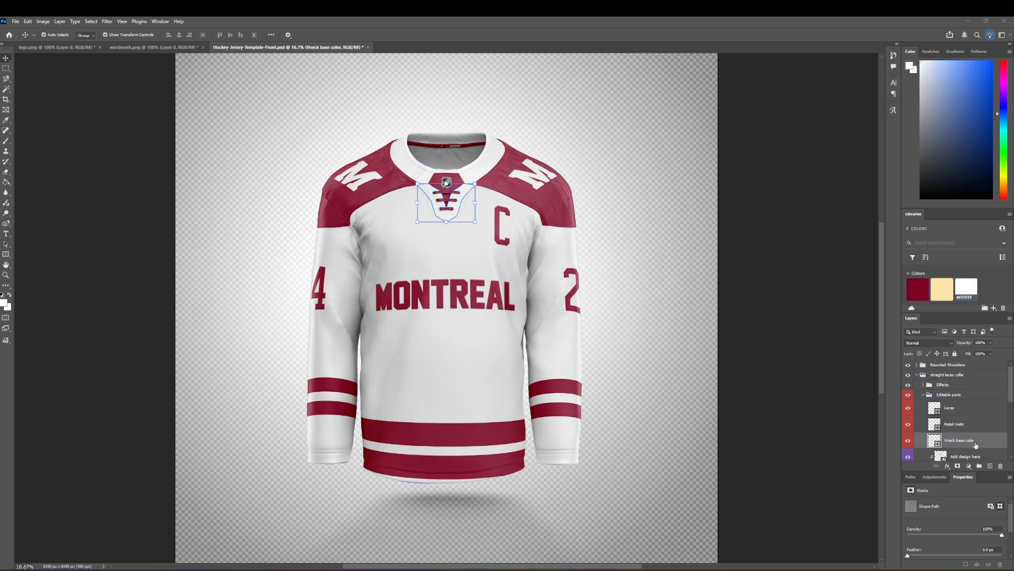
pyautogui.scroll(-1, 980, 443)
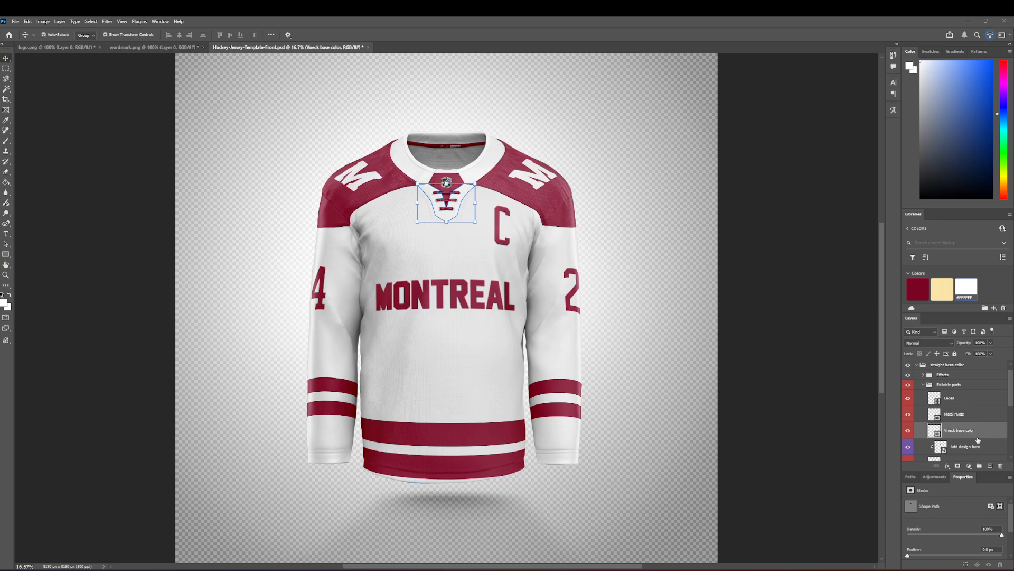
pyautogui.scroll(-1, 978, 440)
pyautogui.moveTo(972, 421); pyautogui.dragTo(914, 372)
pyautogui.click(925, 375)
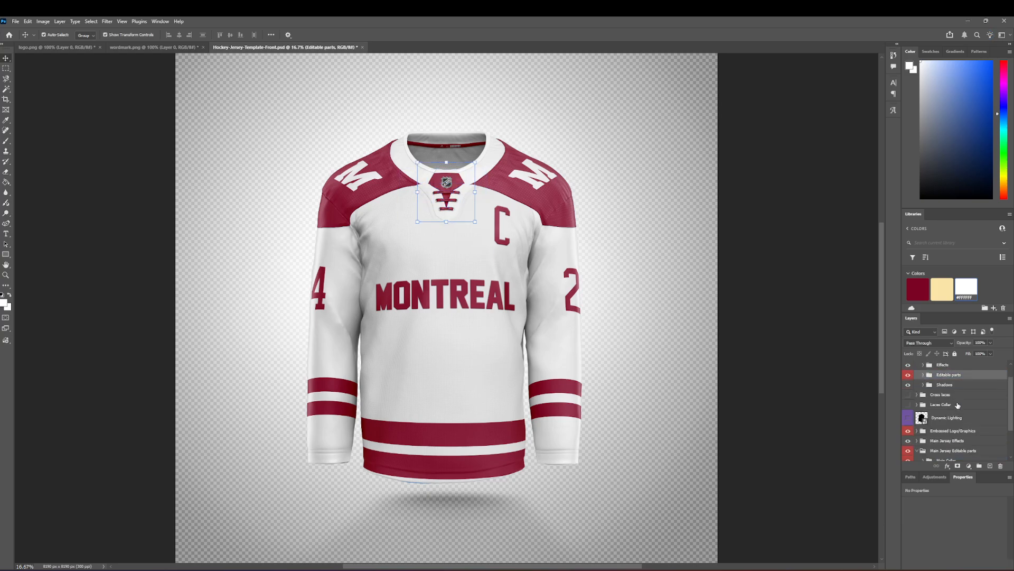
# - Open the Collar Right side design in the Main Collar group, recolour its BG Color layer dark red, and save and close it
pyautogui.click(930, 418)
pyautogui.click(951, 428)
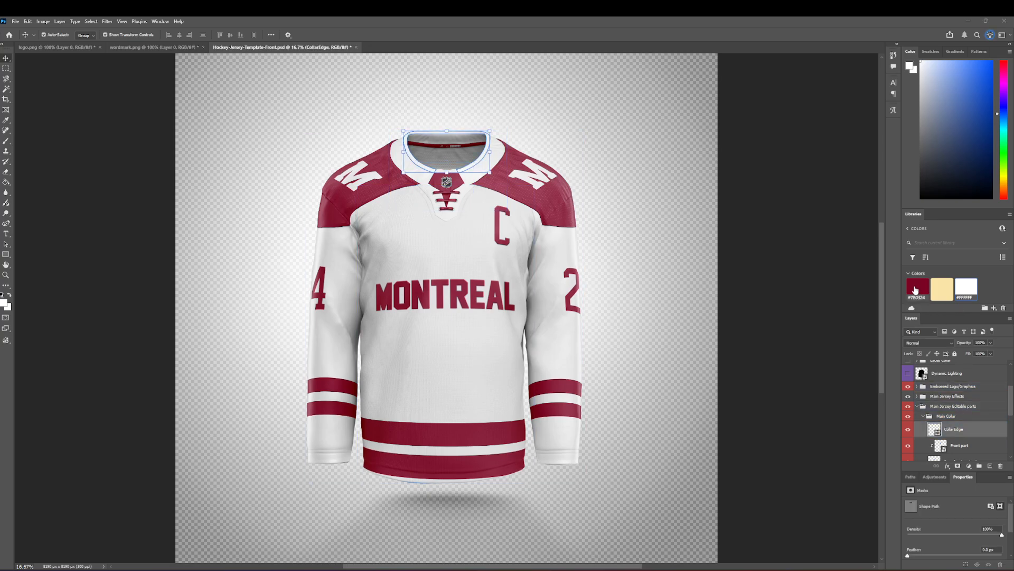
pyautogui.scroll(-3, 951, 416)
pyautogui.moveTo(951, 407); pyautogui.dragTo(944, 425)
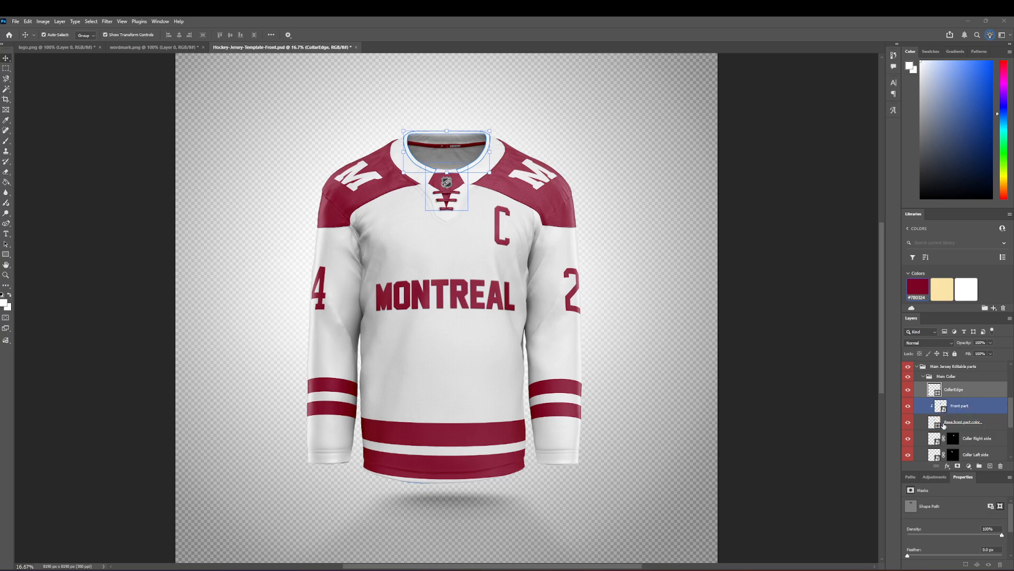
pyautogui.doubleClick(935, 438)
pyautogui.click(919, 289)
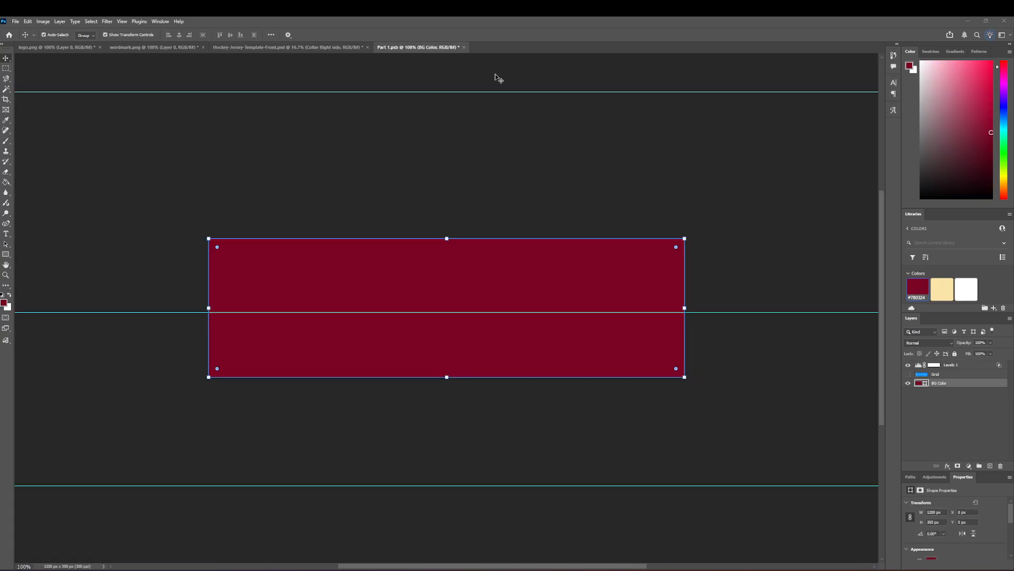
pyautogui.click(466, 47)
pyautogui.click(472, 218)
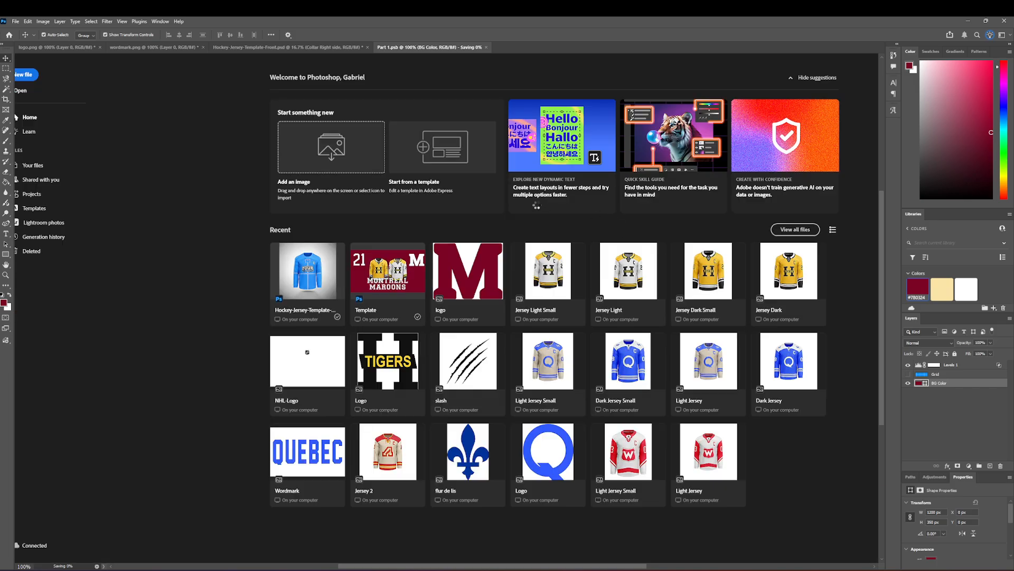
# - Open the Collar Left side design, recolour its BG Color layer dark red, and save and close it
pyautogui.scroll(-3, 951, 418)
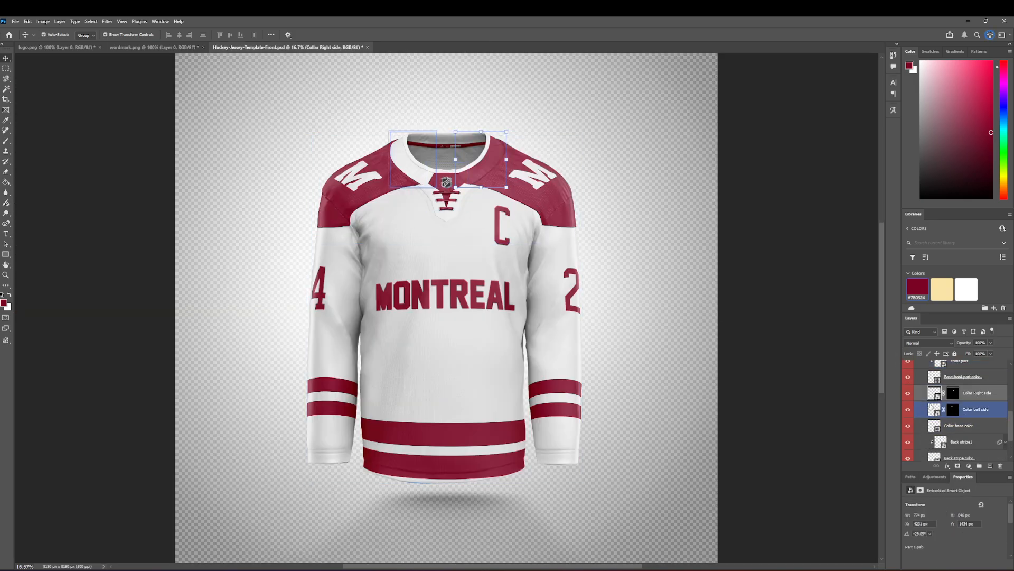
pyautogui.doubleClick(937, 395)
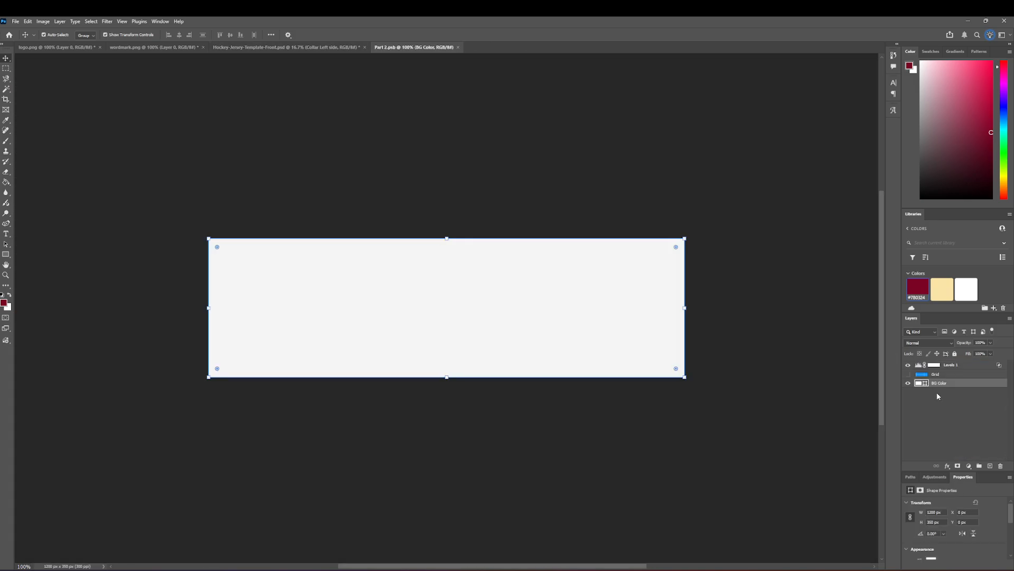
pyautogui.click(923, 285)
pyautogui.click(460, 47)
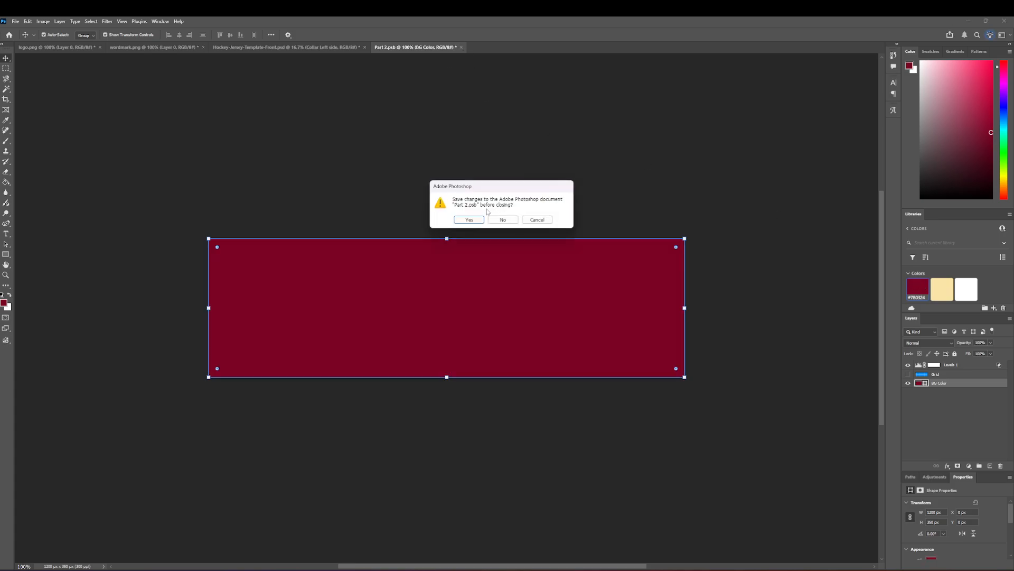
pyautogui.click(473, 218)
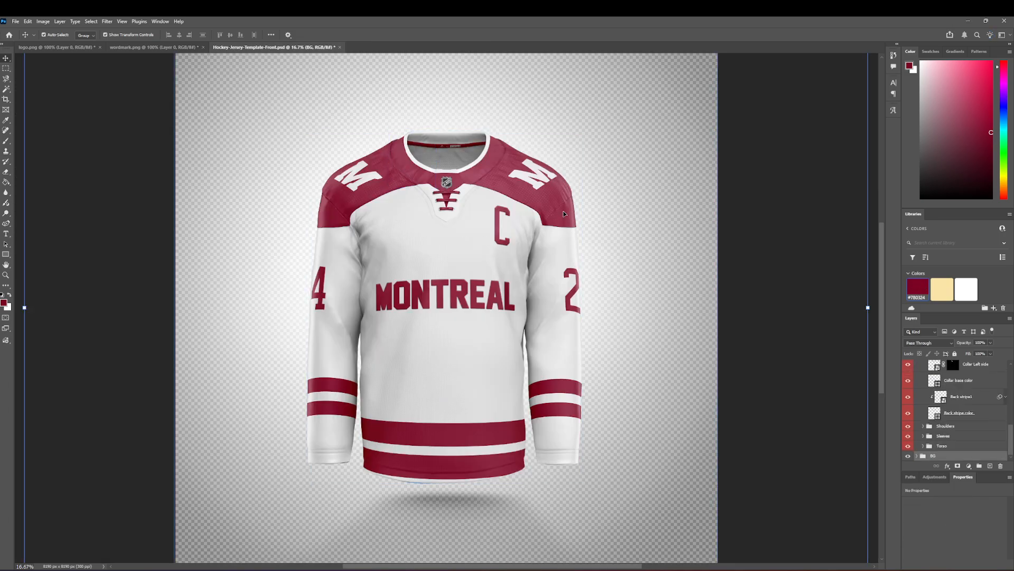